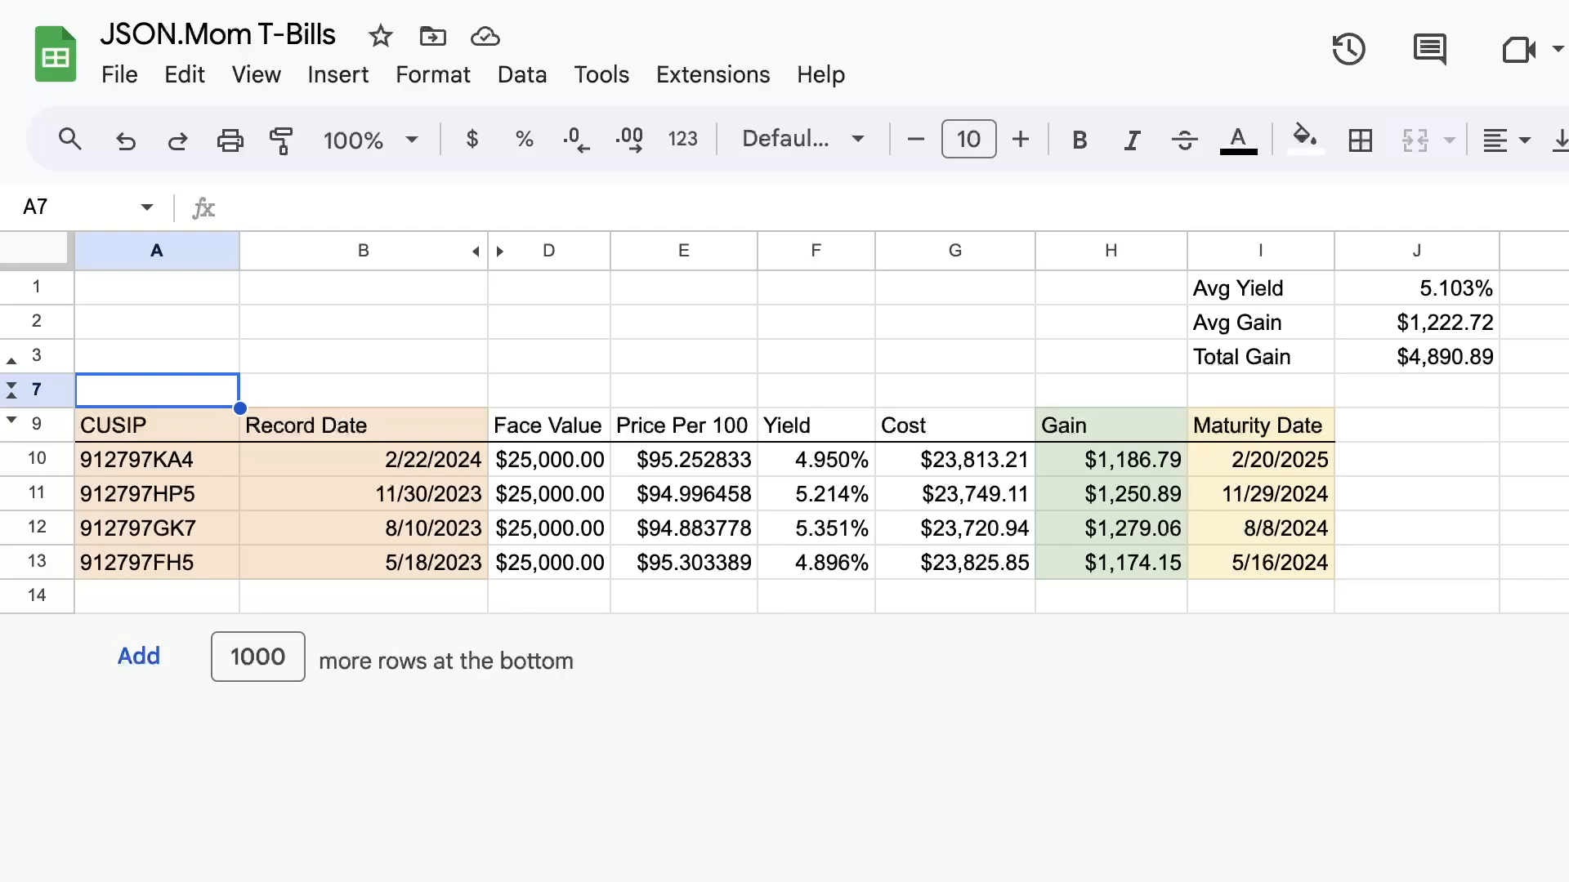
# - Review the finished T-bill table and the Treasury Bills description on the TreasuryDirect website
pyautogui.press('Down')
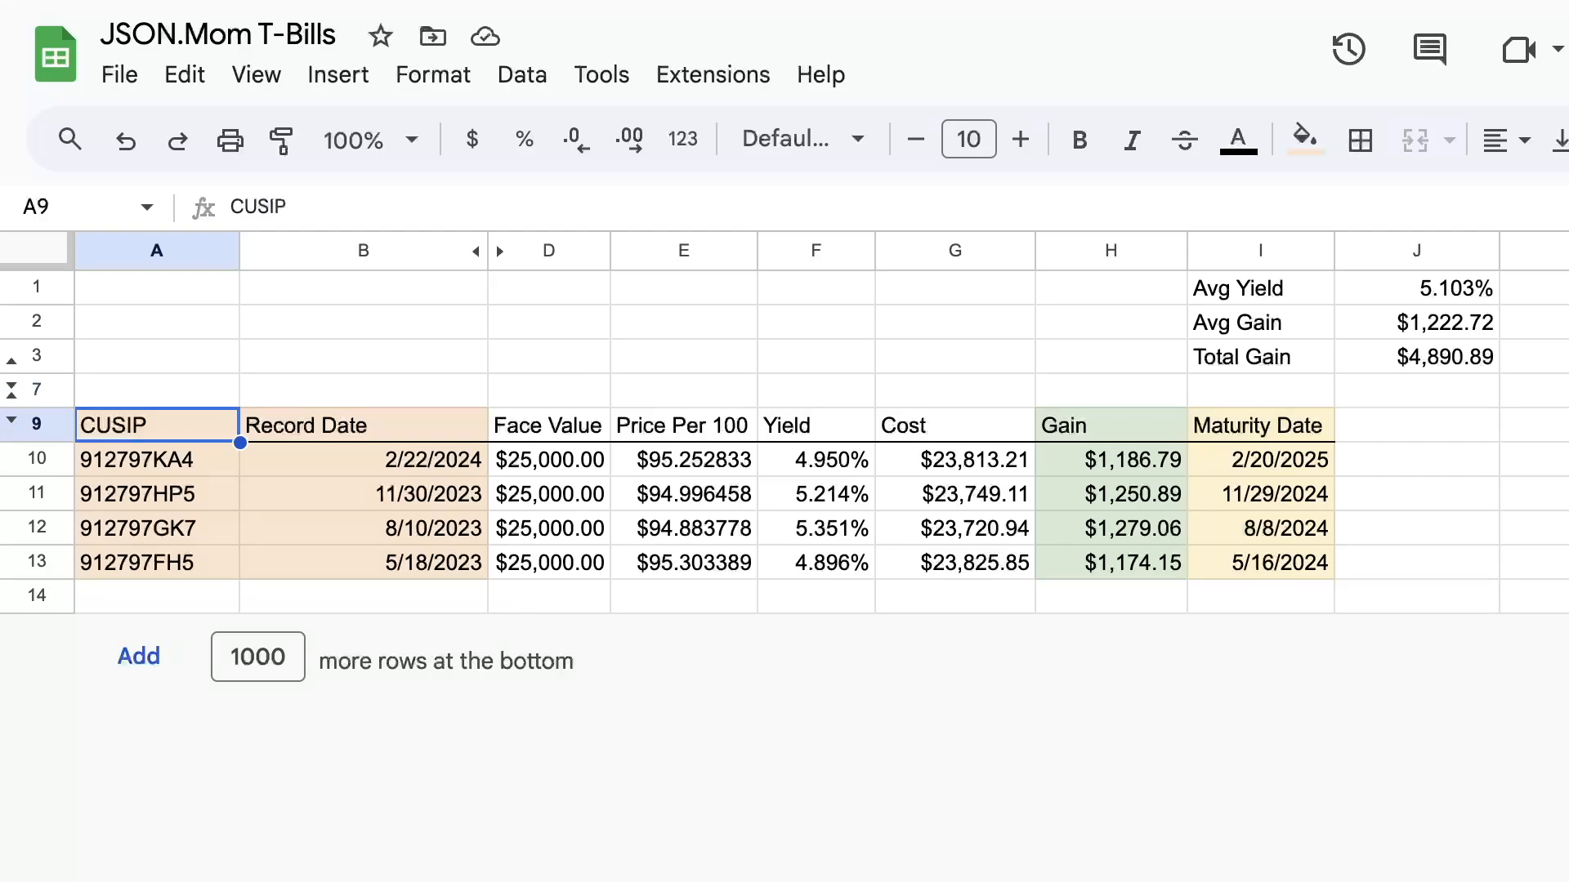
pyautogui.hotkey('ctrl', 'a')
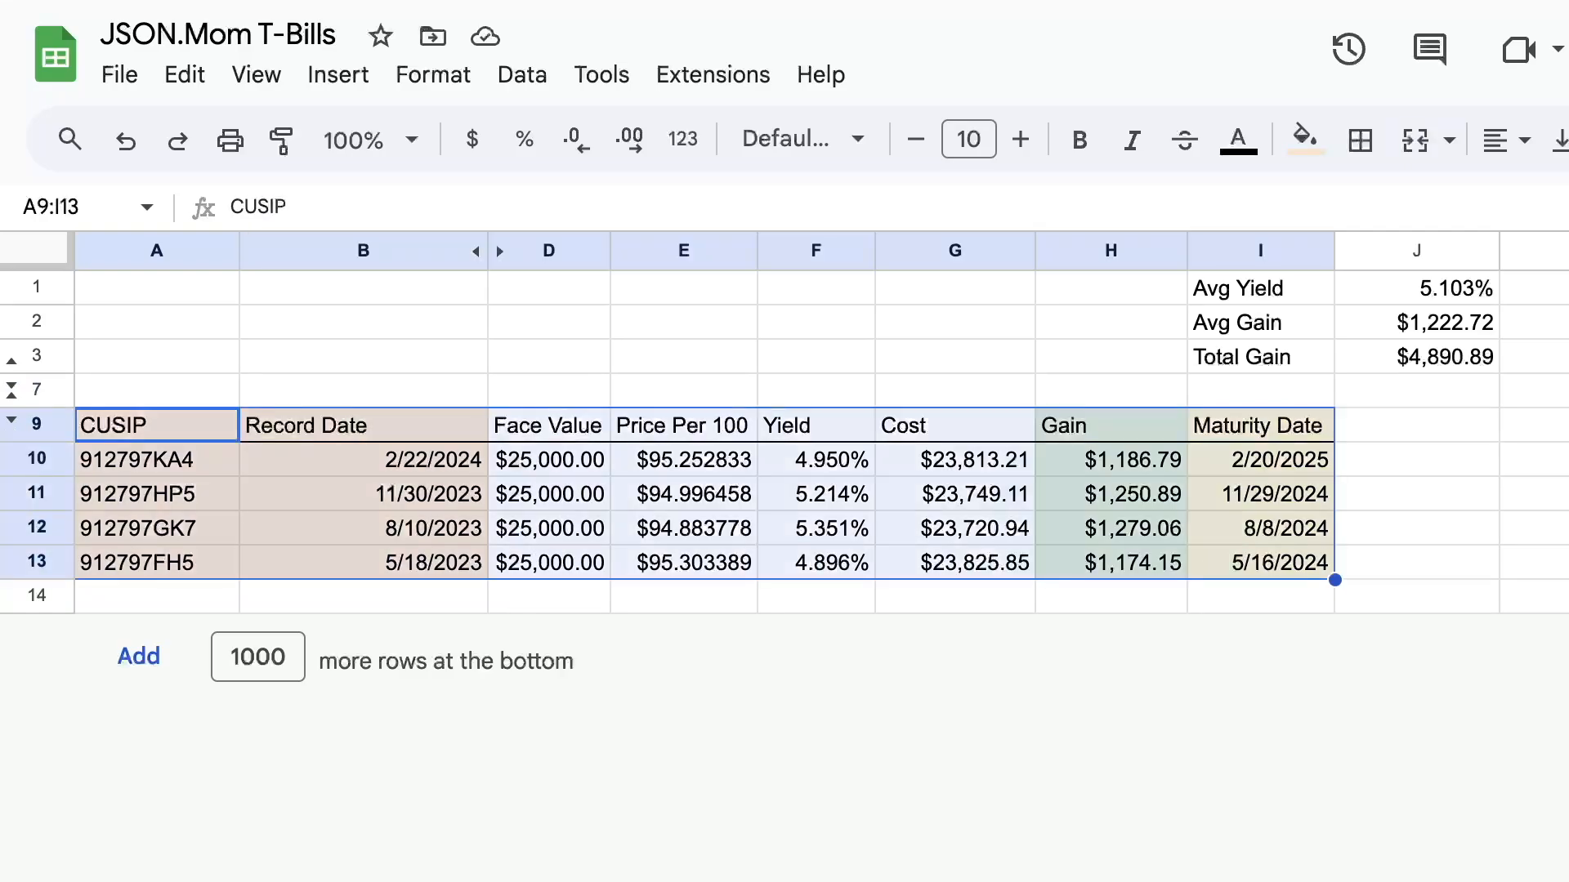
pyautogui.press('Up')
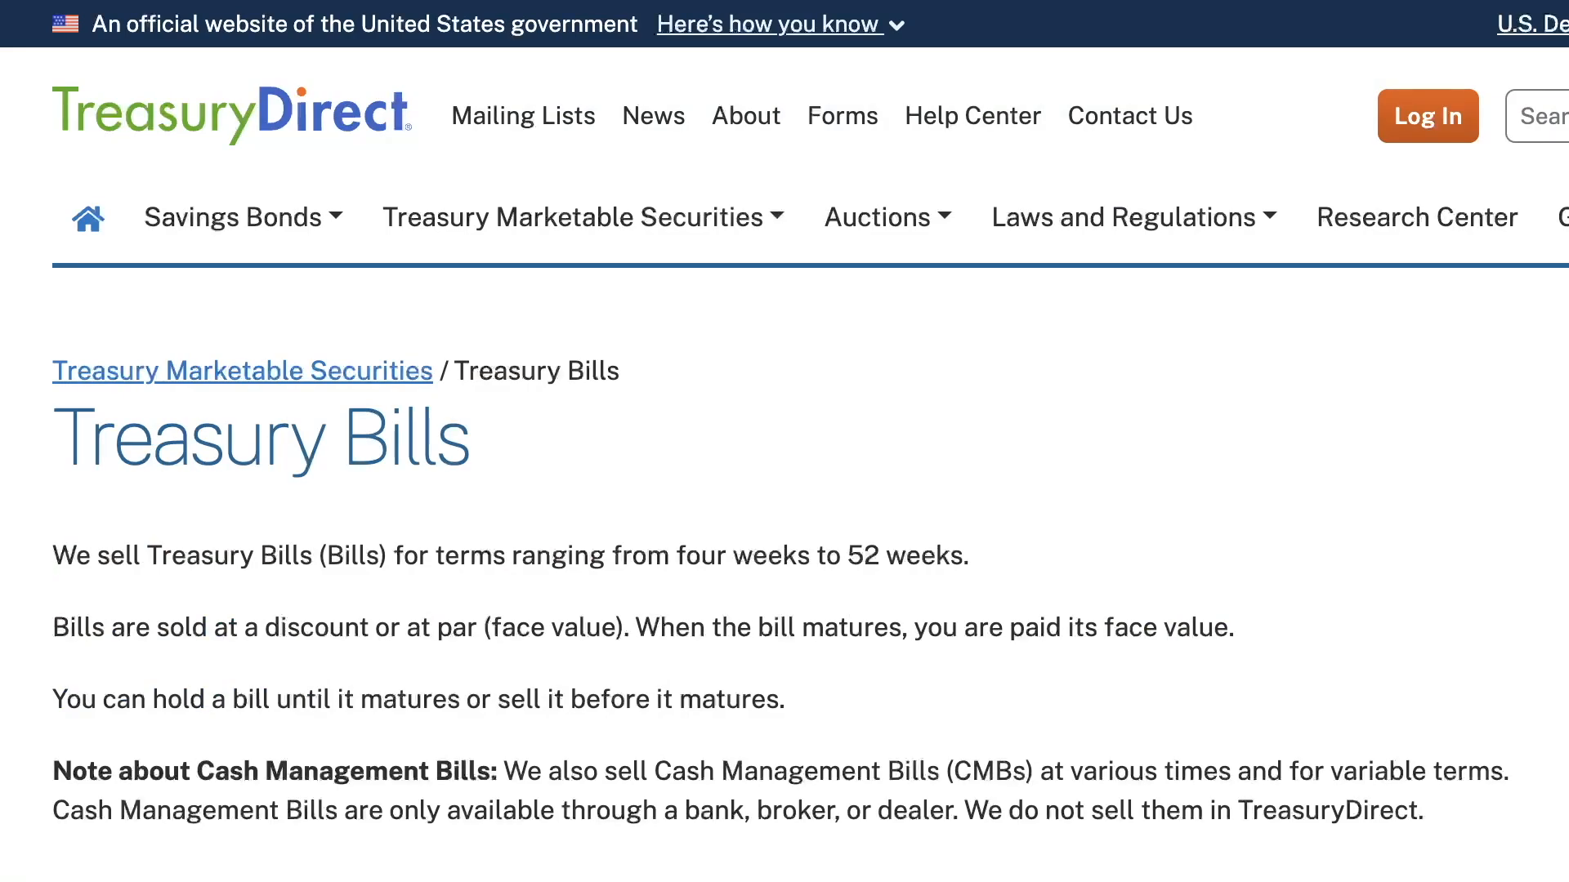
pyautogui.tripleClick(260, 437)
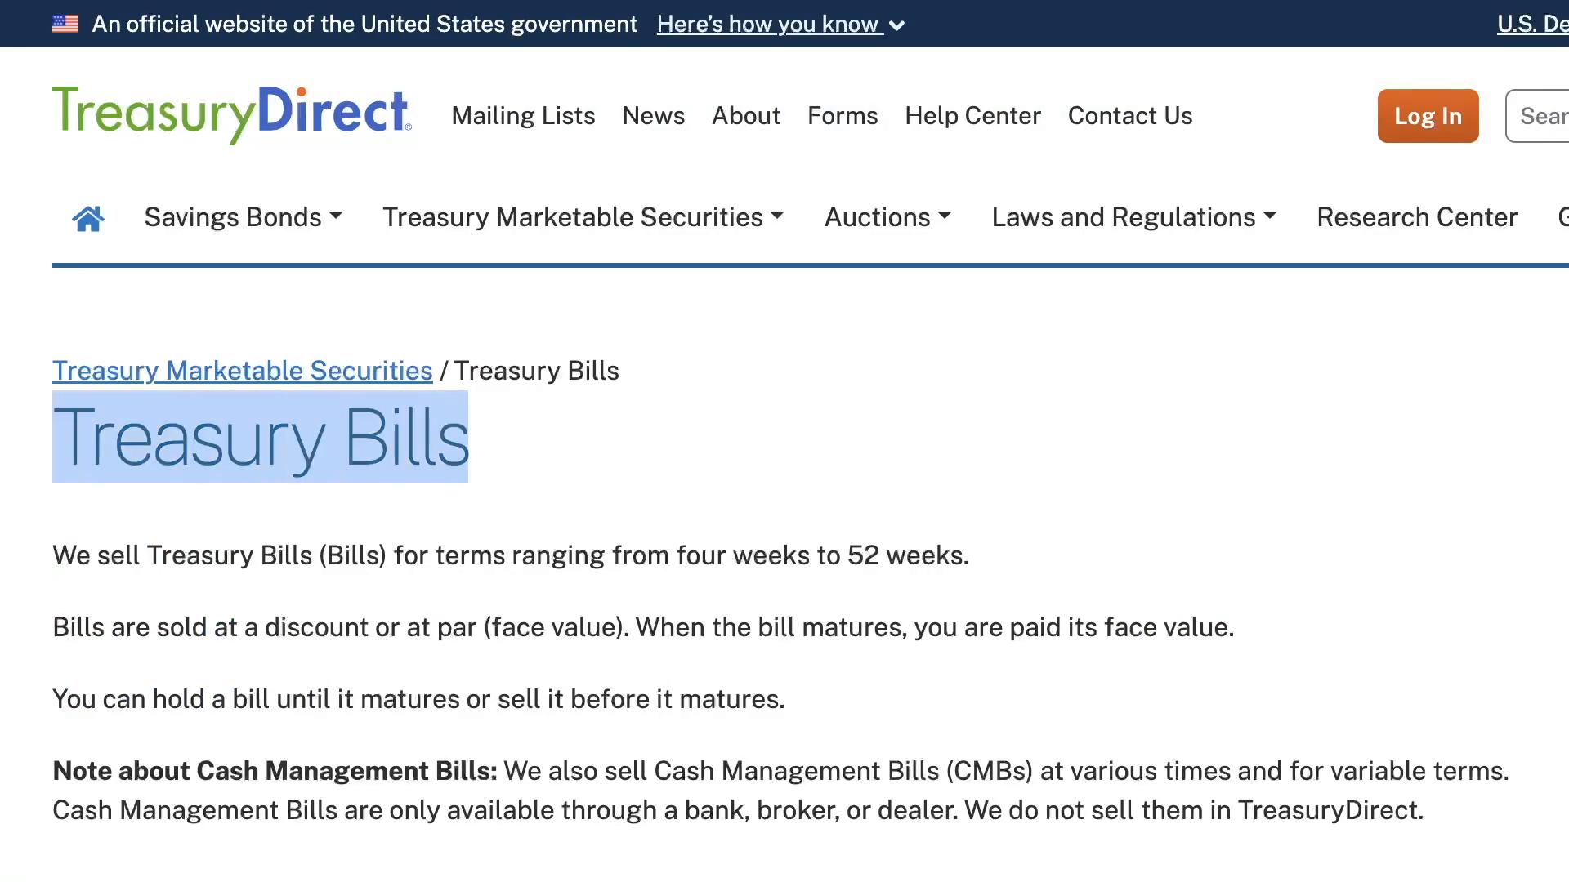
pyautogui.click(260, 437)
pyautogui.moveTo(52, 628); pyautogui.dragTo(1234, 627)
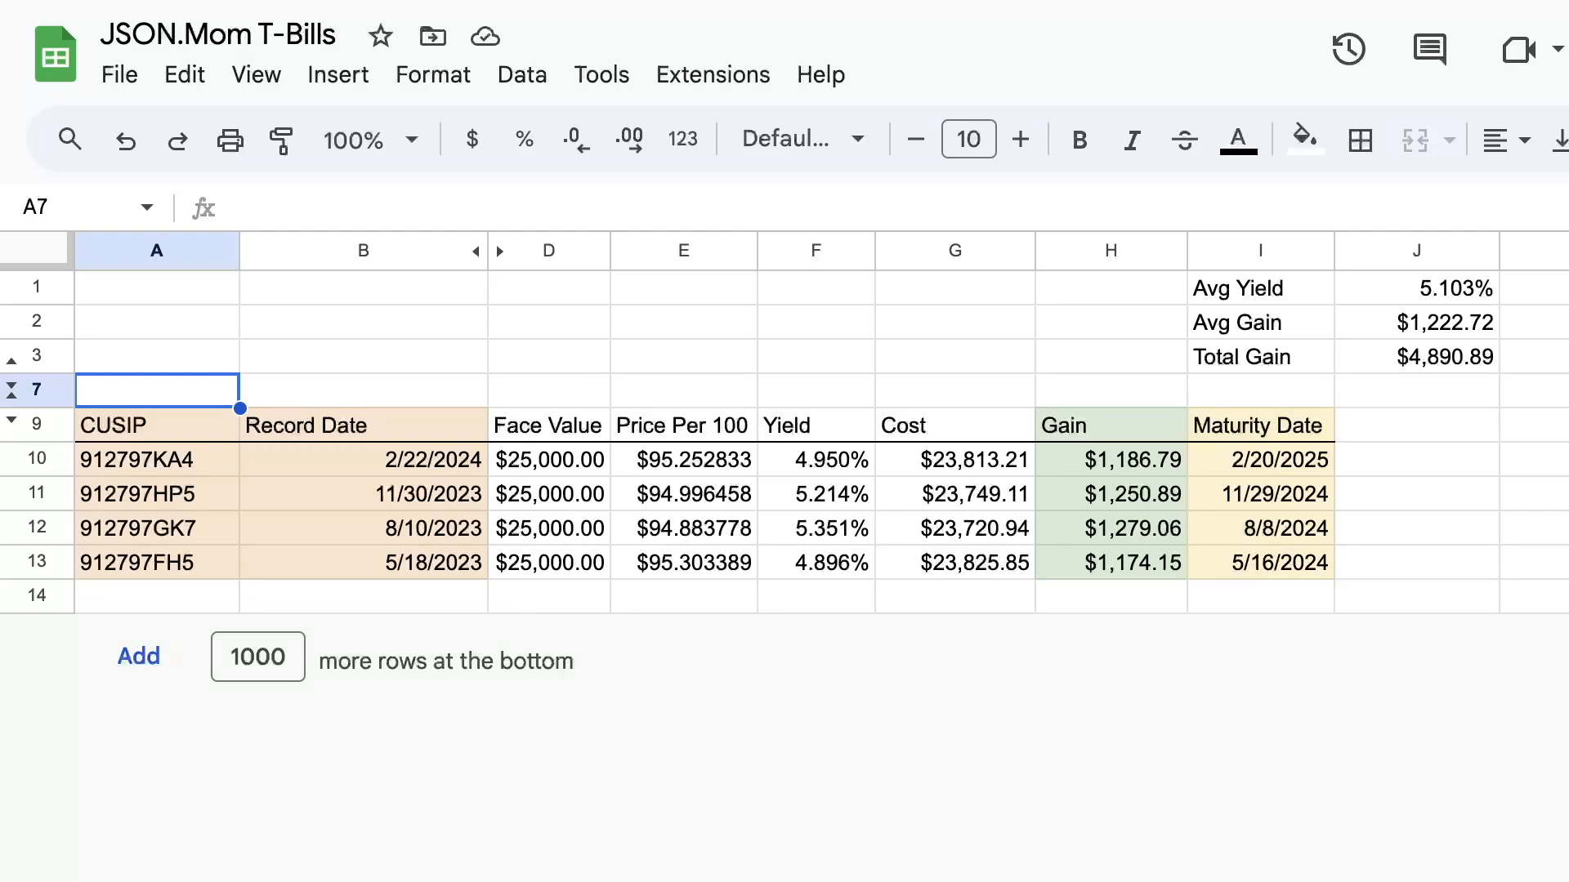
# - Examine the CUSIP and Record Date columns of the T-bill table in the Google Sheets spreadsheet
pyautogui.click(157, 426)
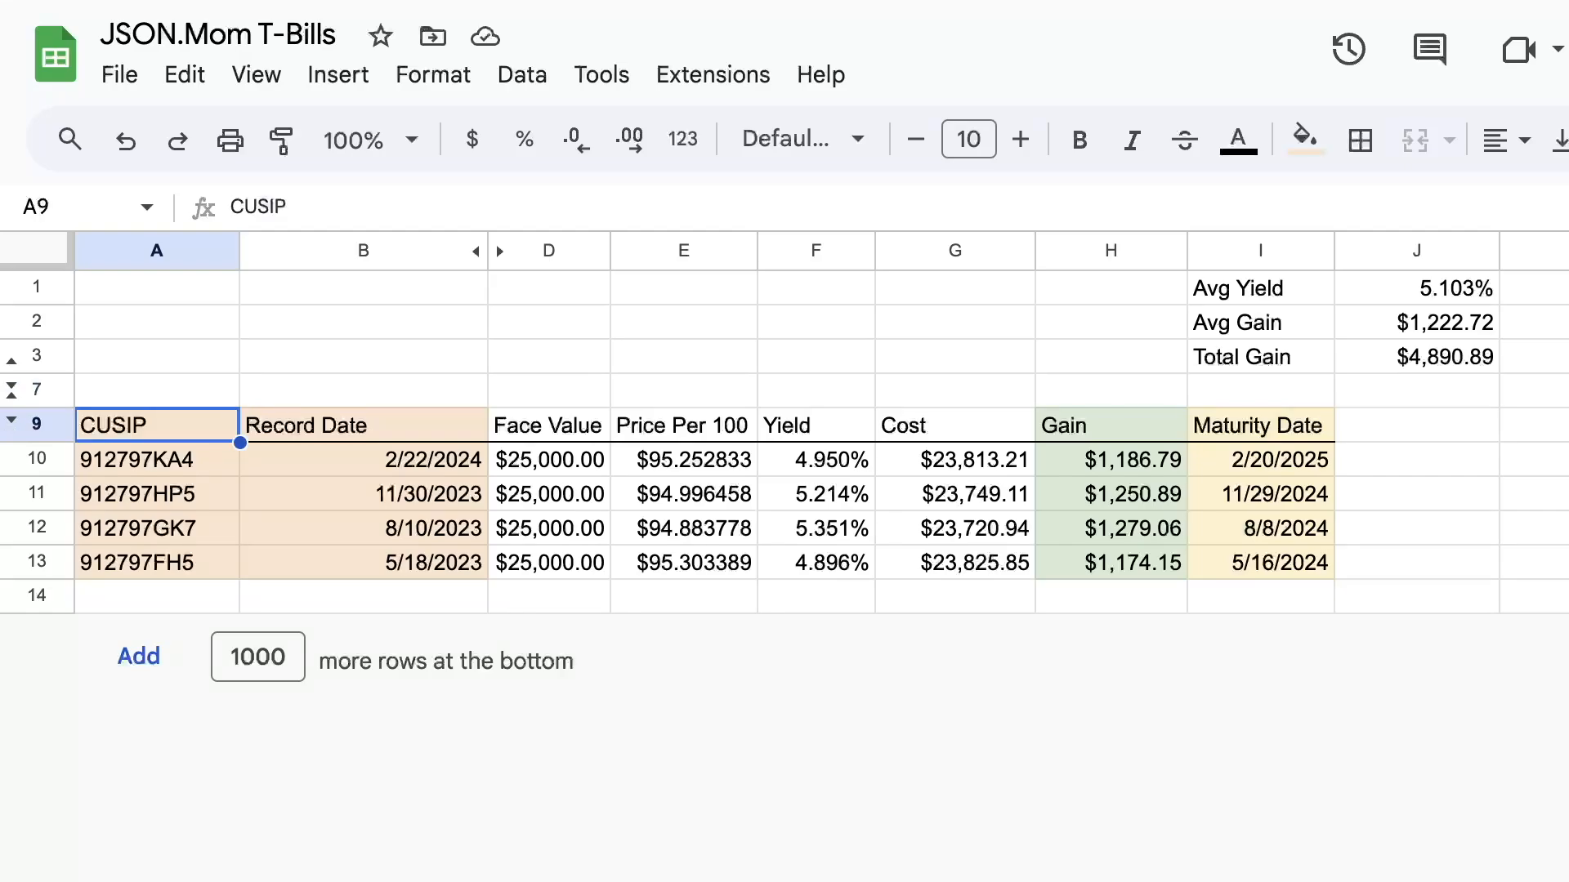
pyautogui.press('Down')
pyautogui.press('Down')
pyautogui.press('Down')
pyautogui.press('Down')
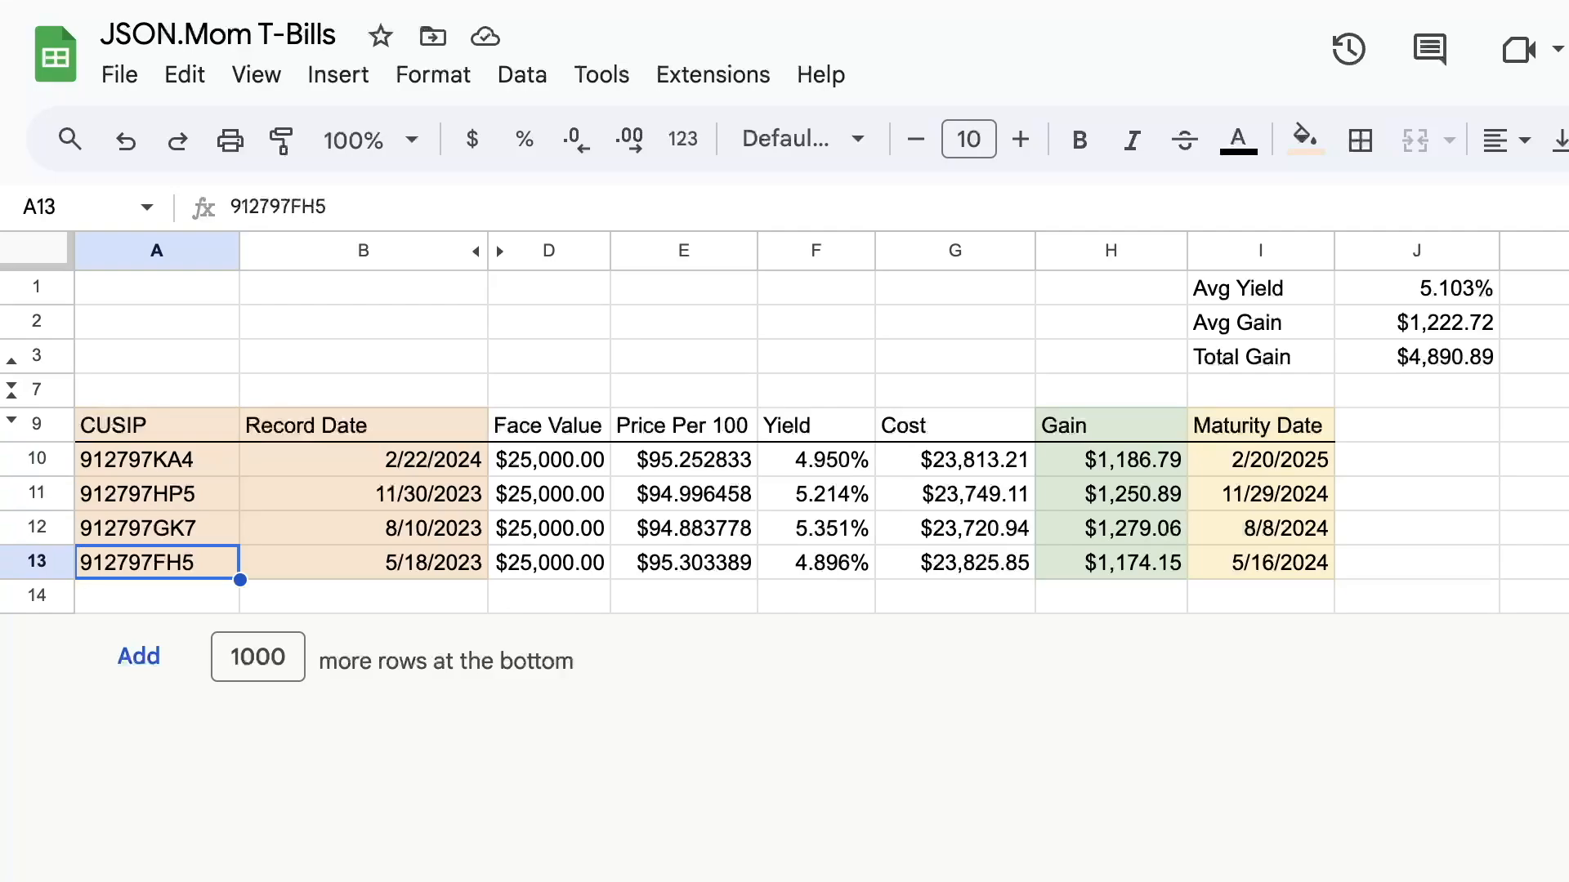
pyautogui.click(364, 426)
pyautogui.hotkey('shift', 'Down')
pyautogui.hotkey('shift', 'Down')
pyautogui.hotkey('shift', 'Down')
pyautogui.hotkey('shift', 'Down')
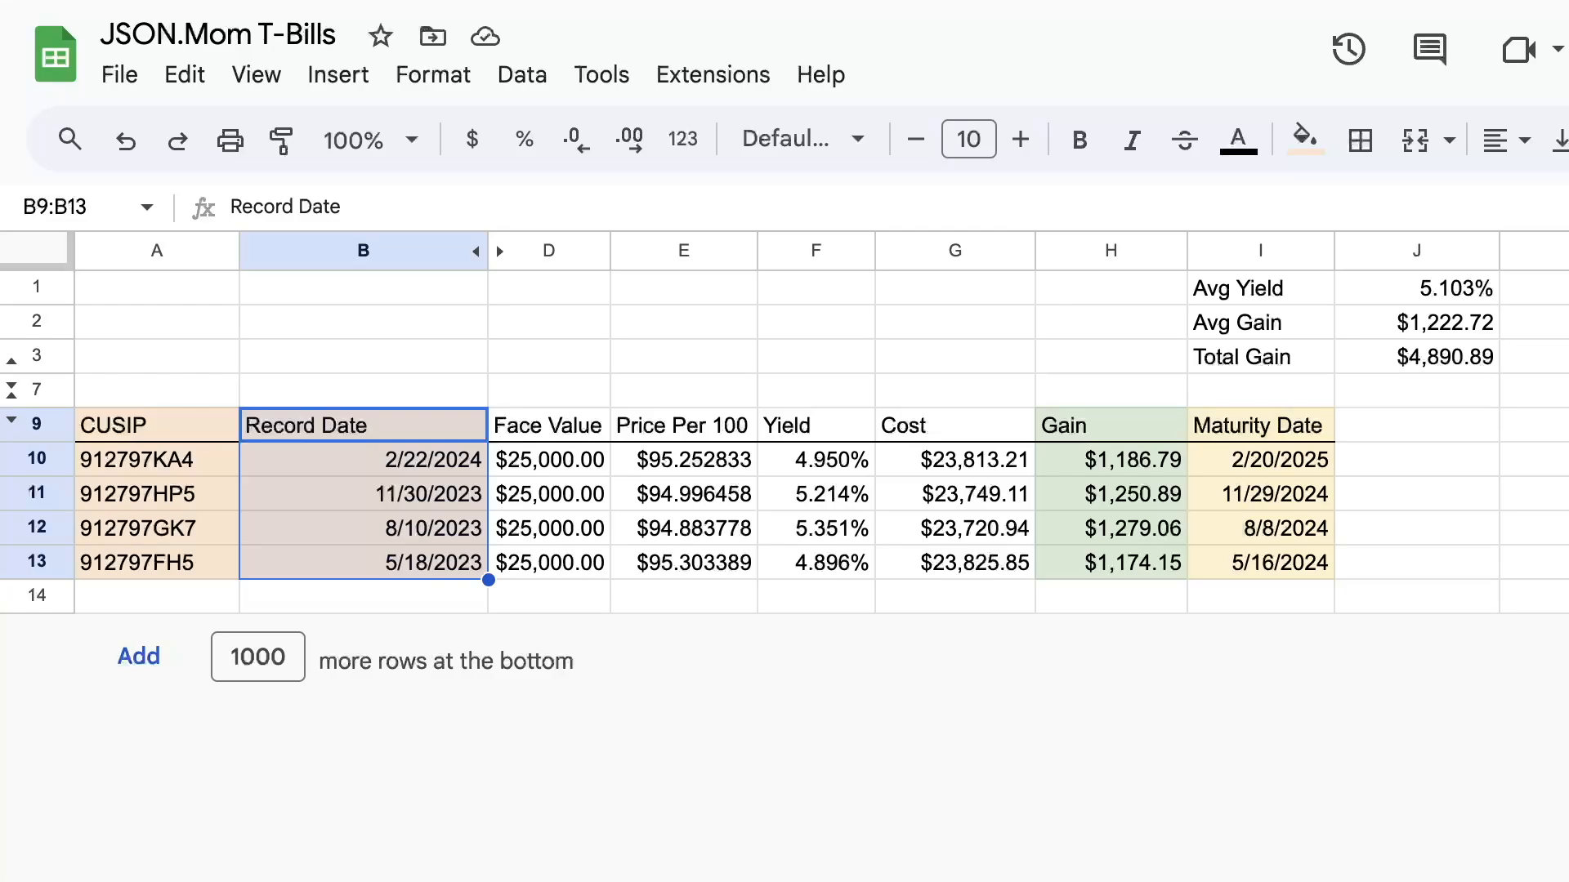
pyautogui.click(156, 391)
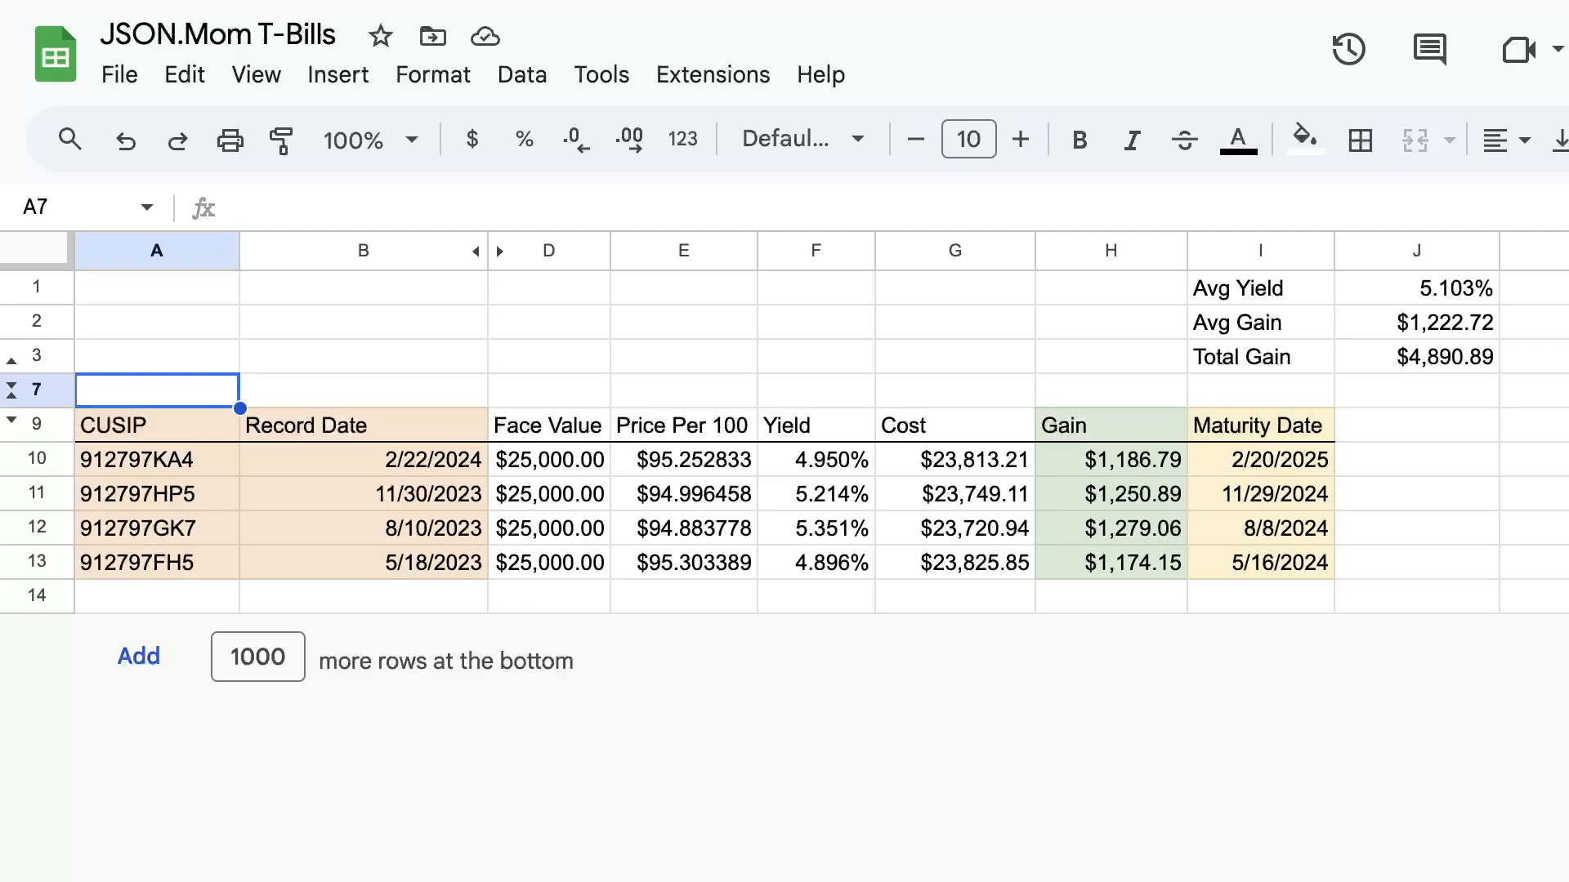
# - Examine each T-bill row and the formulas that supply its maturity date
pyautogui.click(37, 460)
pyautogui.click(37, 493)
pyautogui.click(37, 528)
pyautogui.click(37, 562)
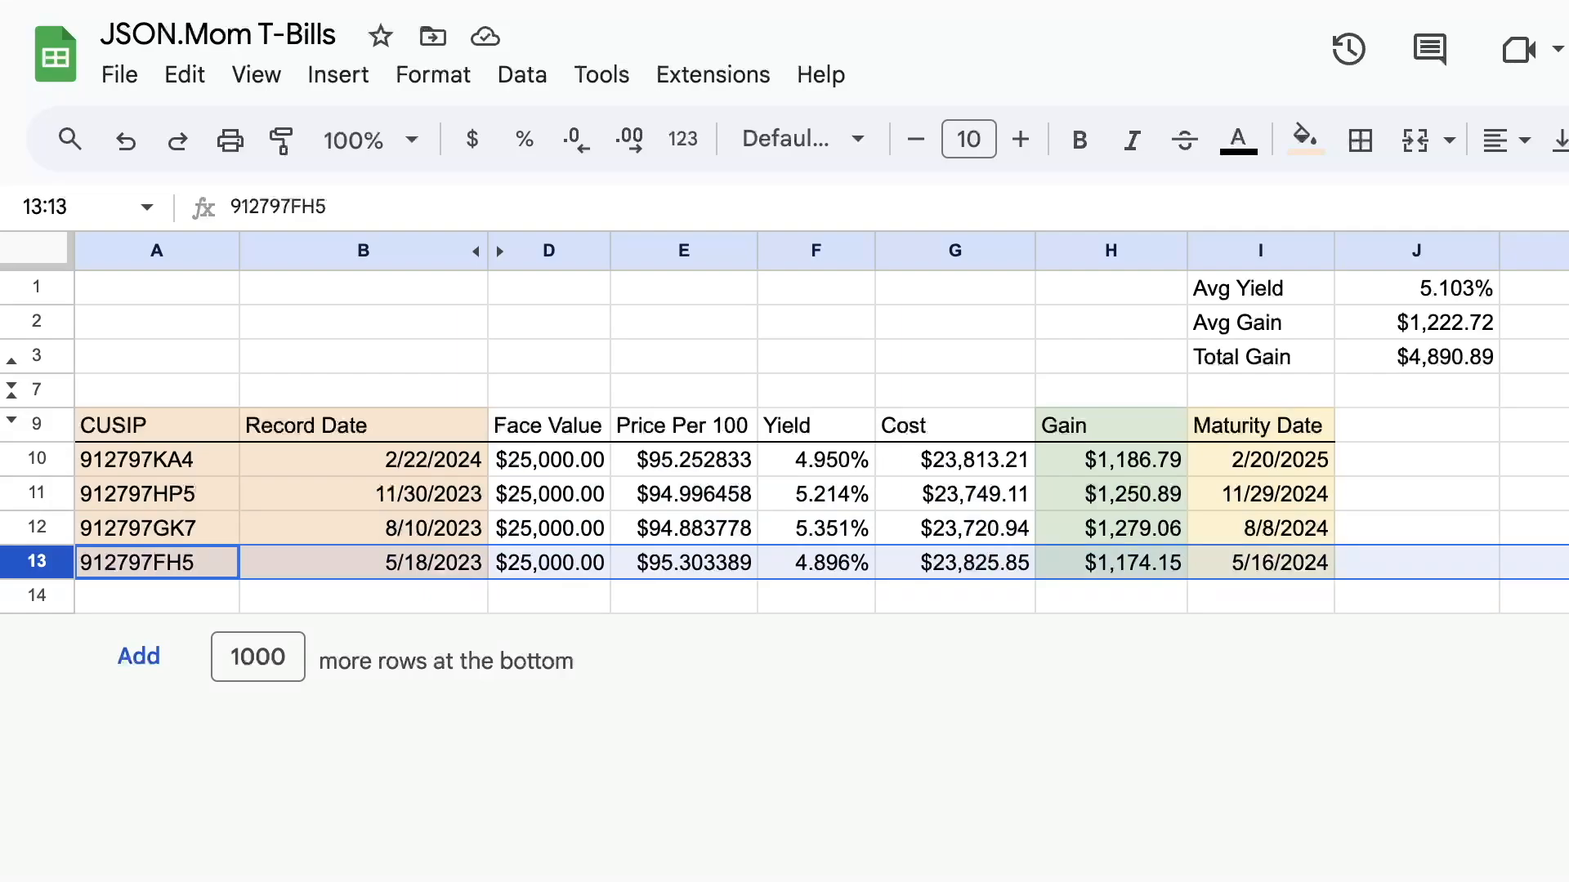
pyautogui.click(1260, 460)
pyautogui.click(1260, 494)
pyautogui.click(1260, 529)
pyautogui.click(1261, 563)
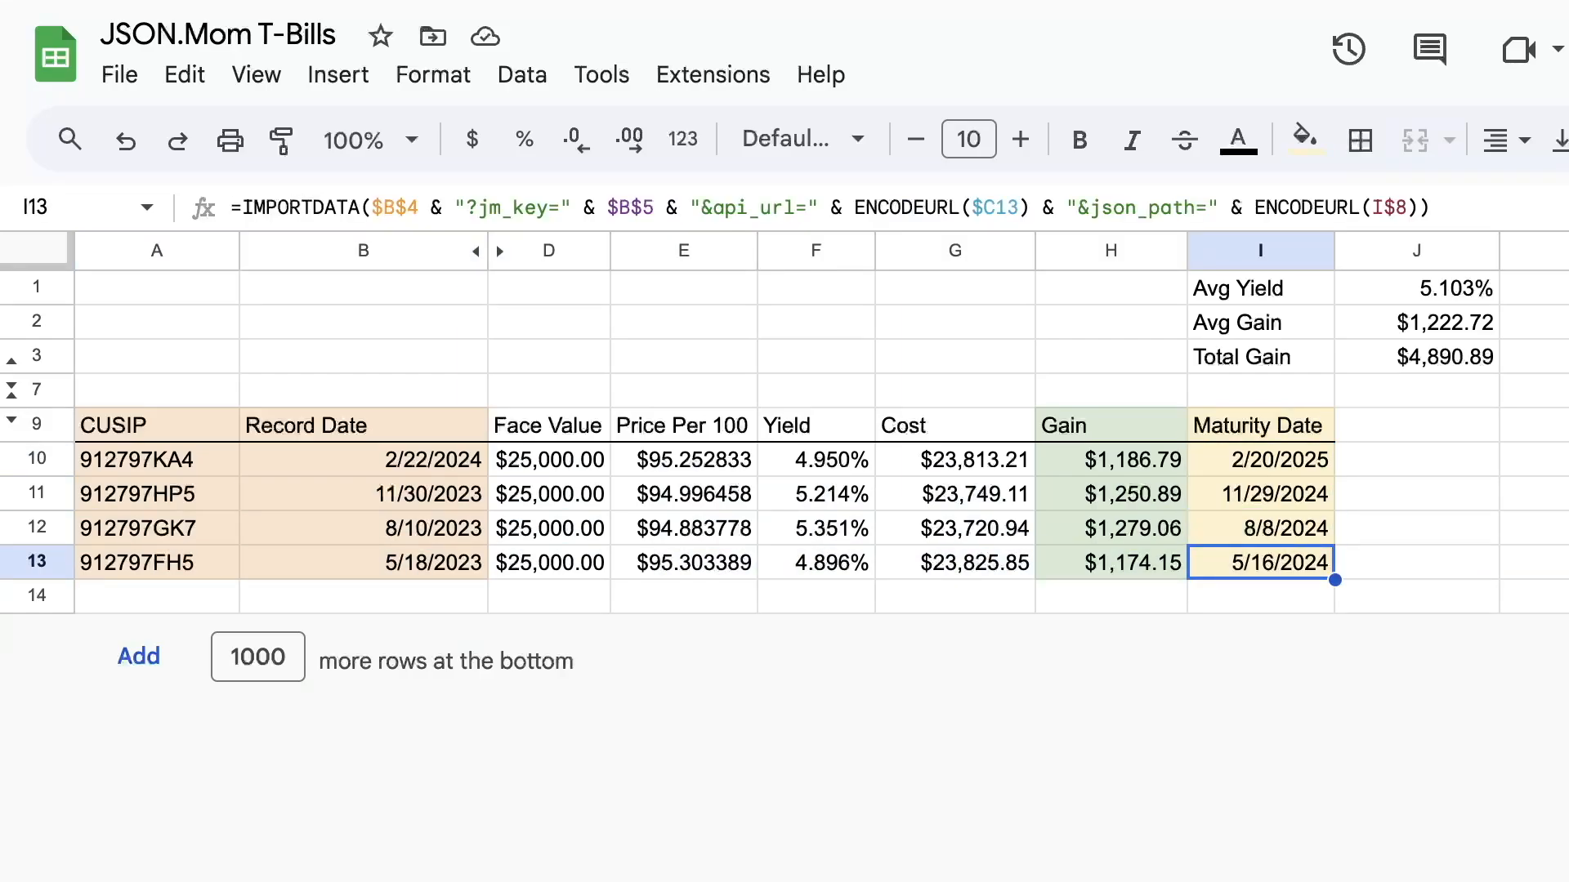
pyautogui.click(157, 391)
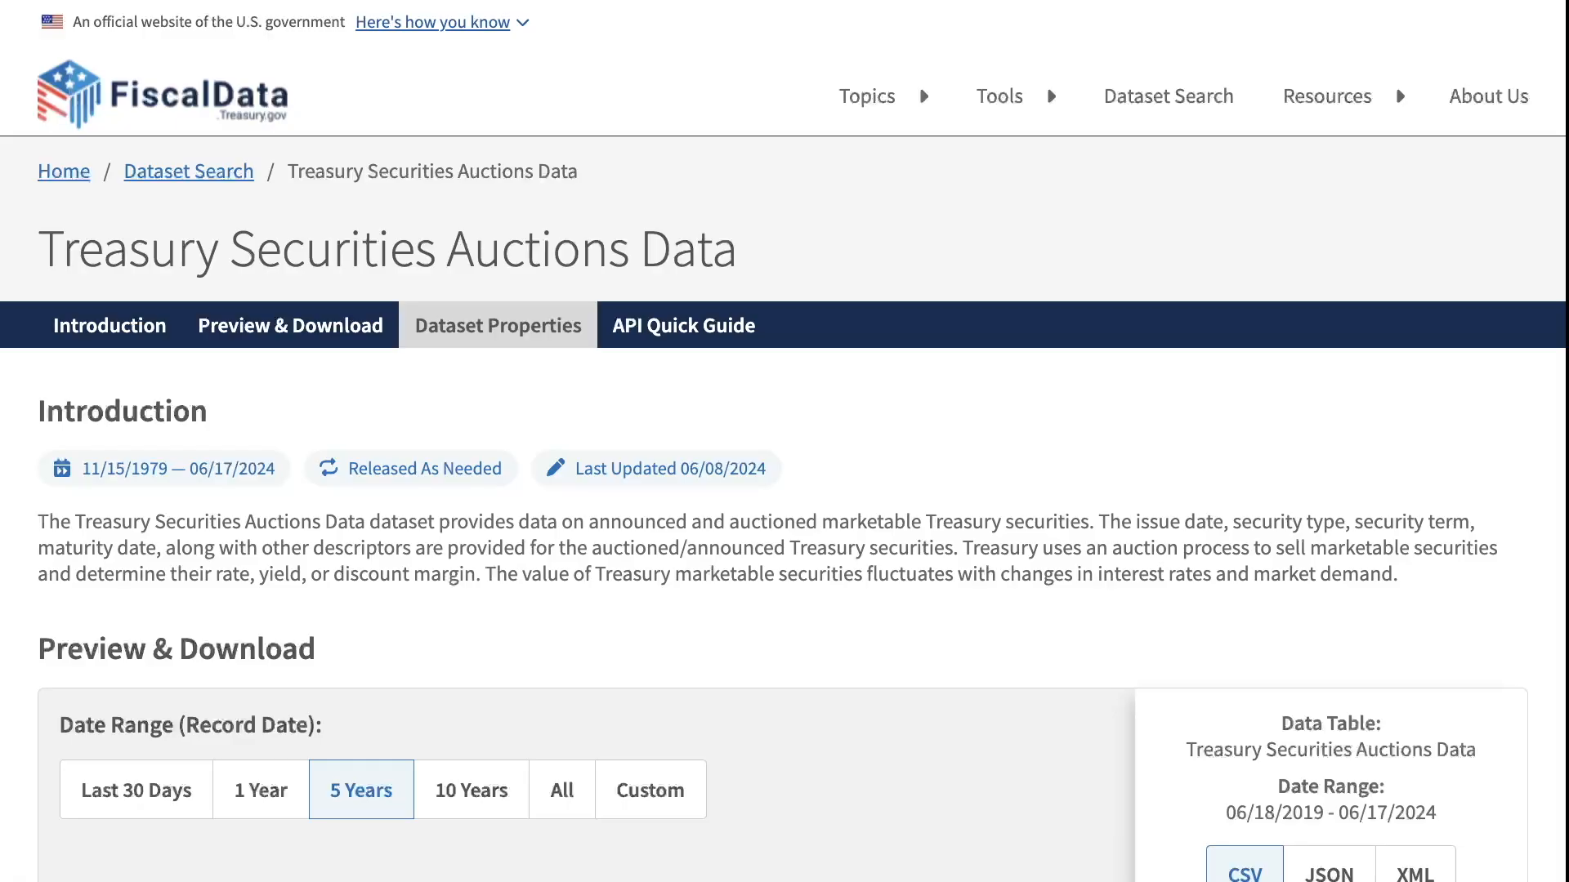
# - Copy the full endpoint URL from the API Quick Guide of FiscalData's Treasury Securities Auctions Data page
pyautogui.scroll(-20, 784, 442)
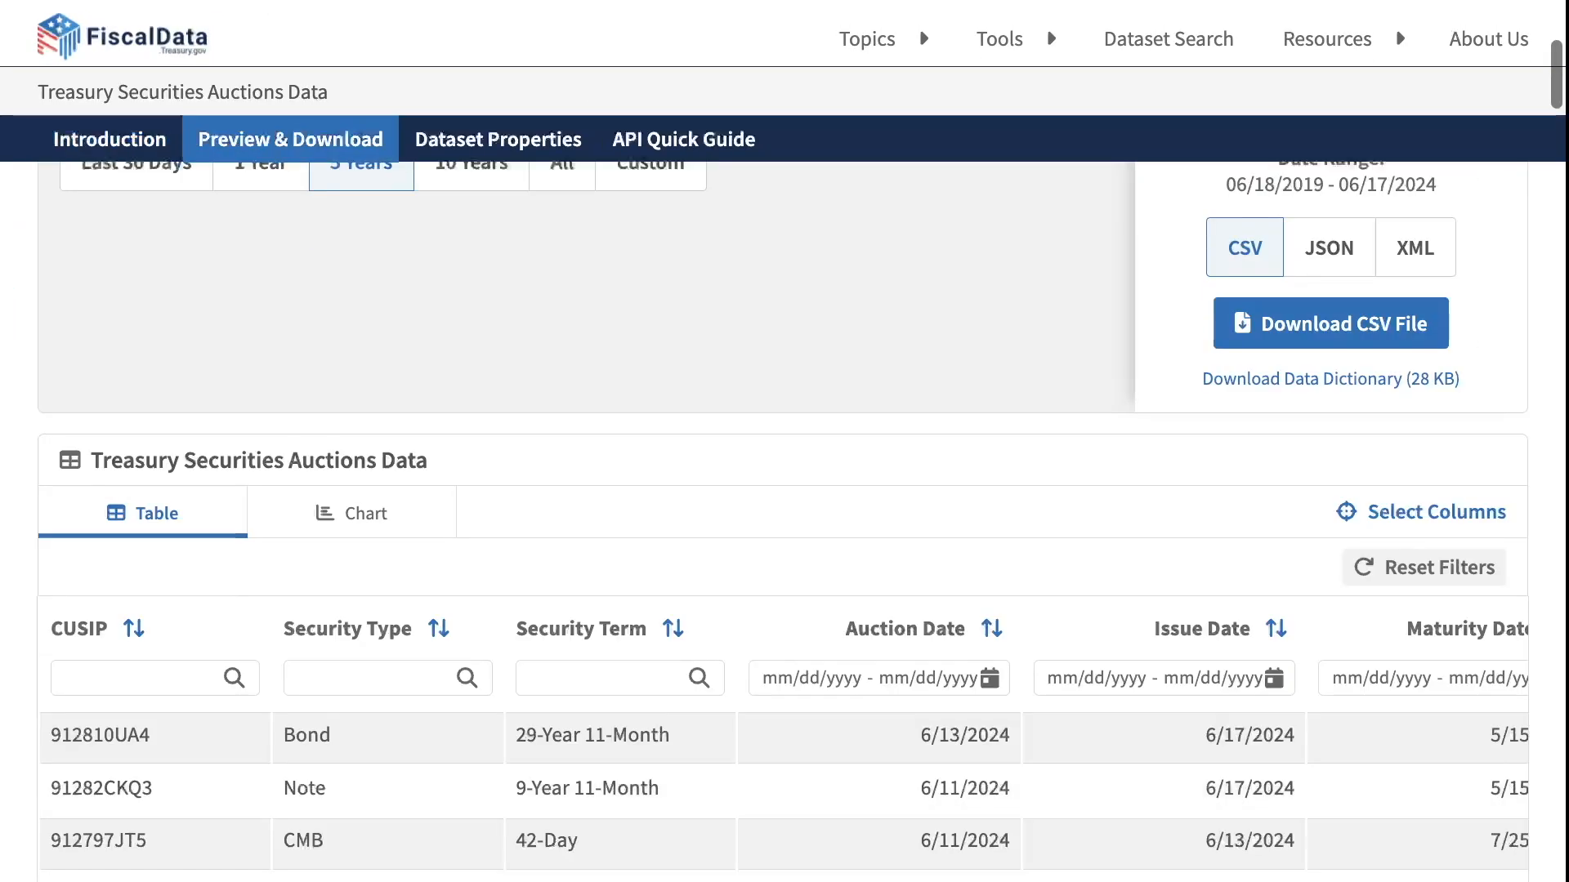
pyautogui.scroll(-4, 785, 441)
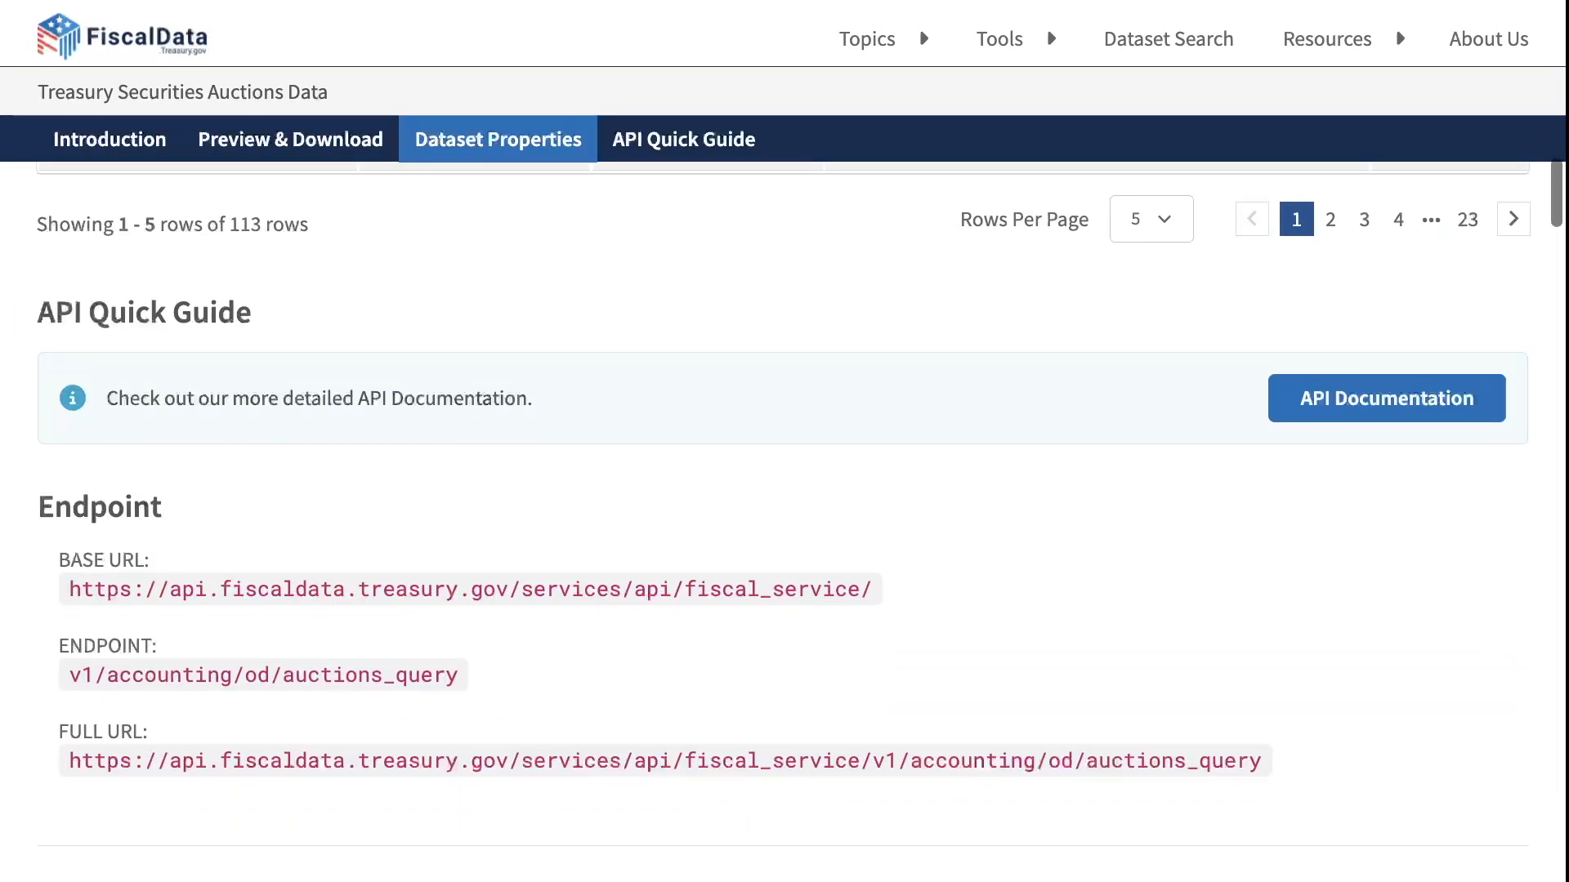
pyautogui.tripleClick(666, 761)
pyautogui.press('super+c')
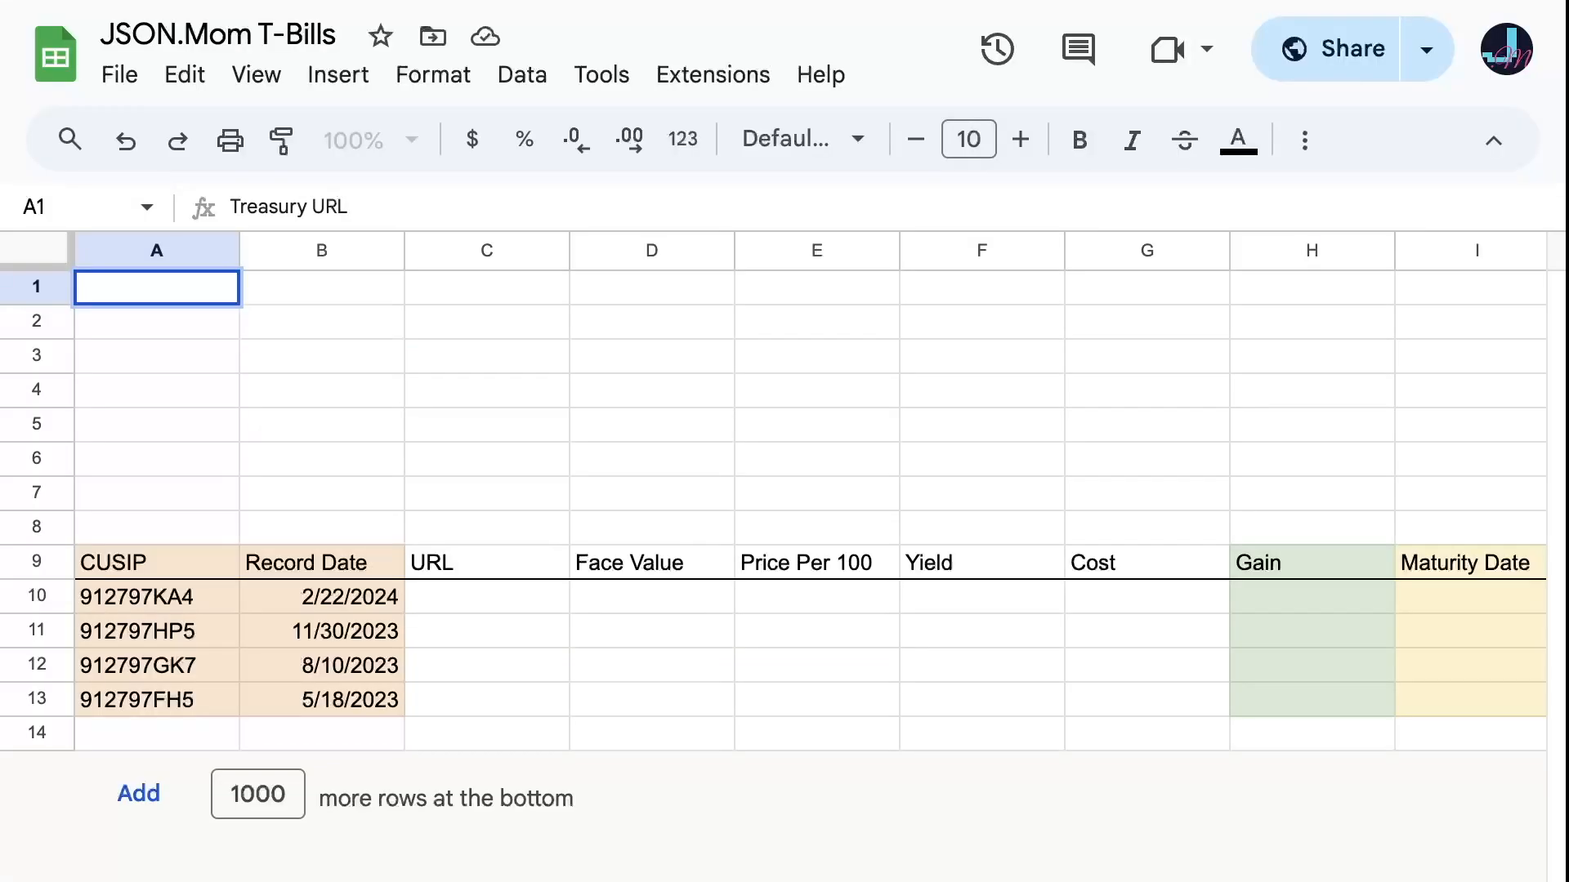
# - In the spreadsheet, label cell A1 "Treasury URL" and put the copied endpoint URL in B1
pyautogui.write('Treasury URL')
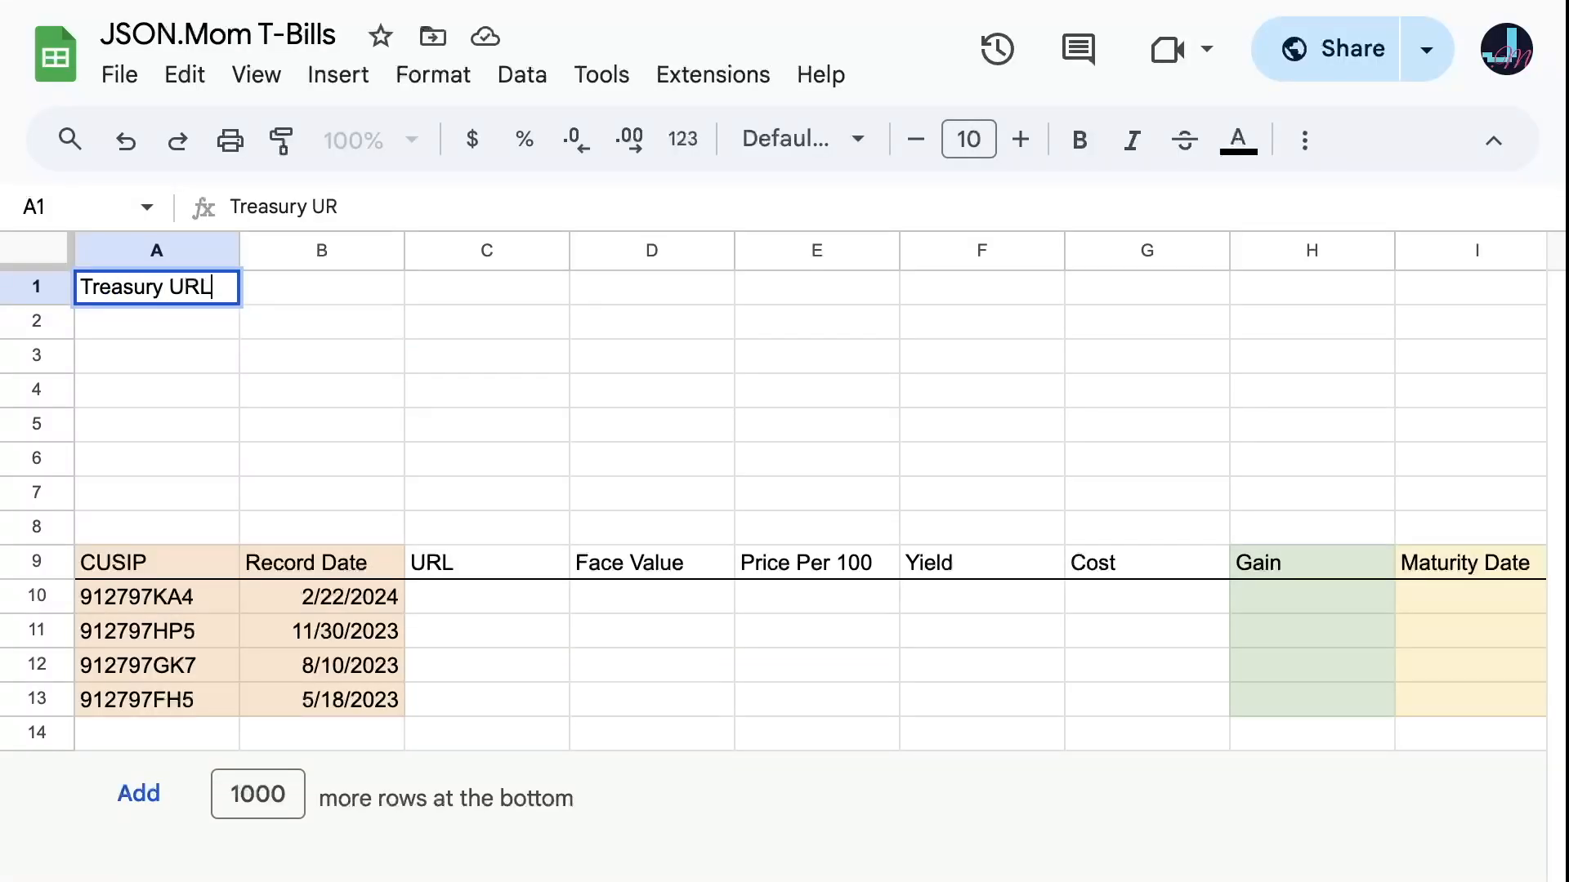
pyautogui.press('Tab')
pyautogui.press('super+v')
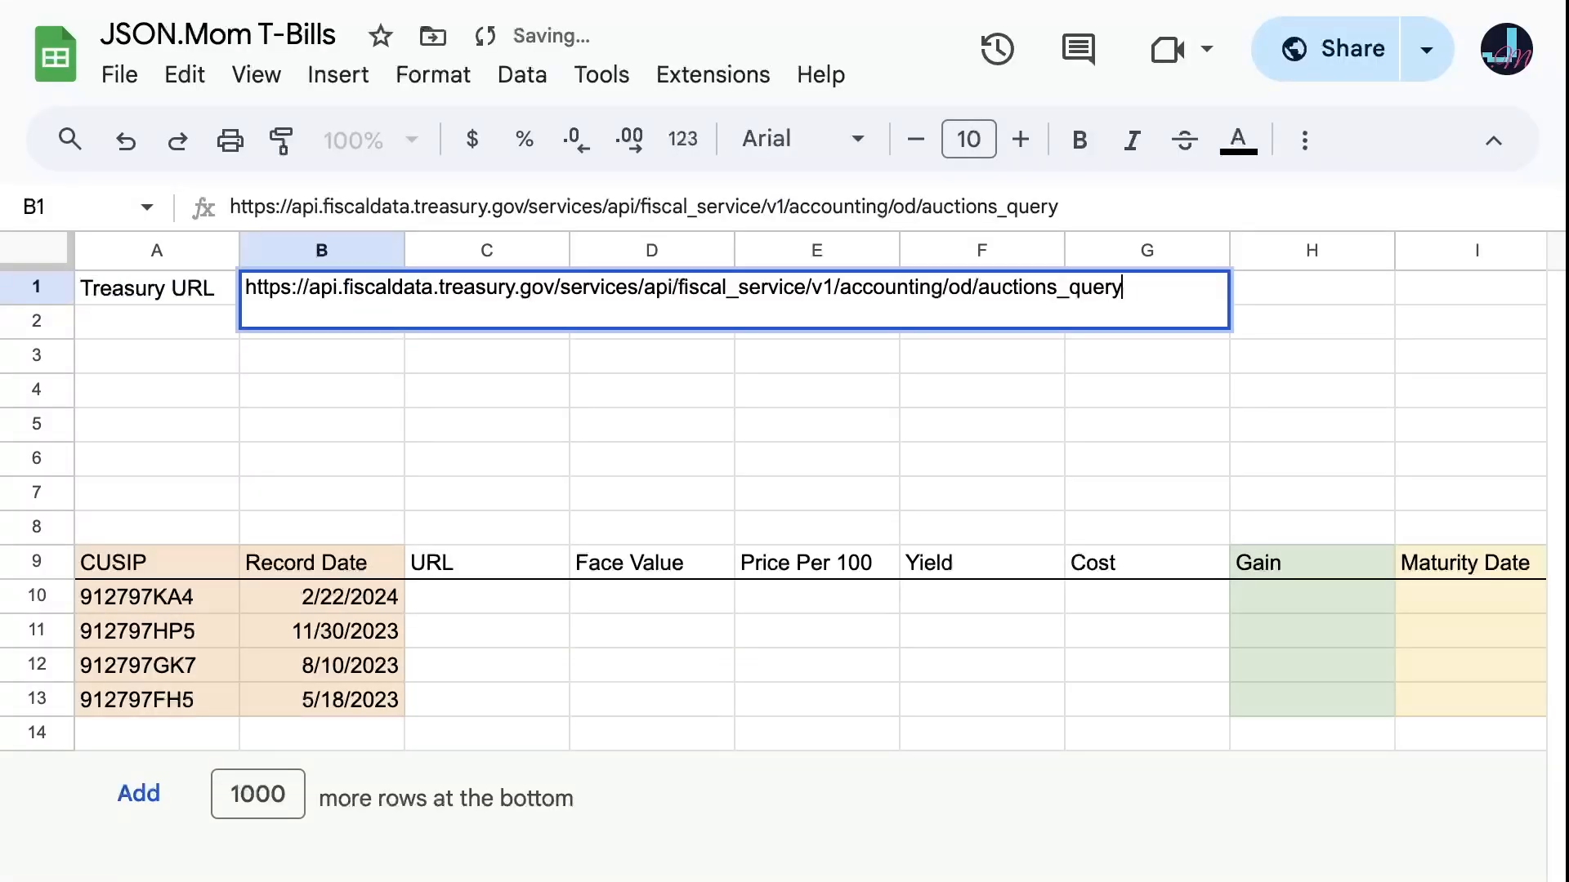
pyautogui.press('Return')
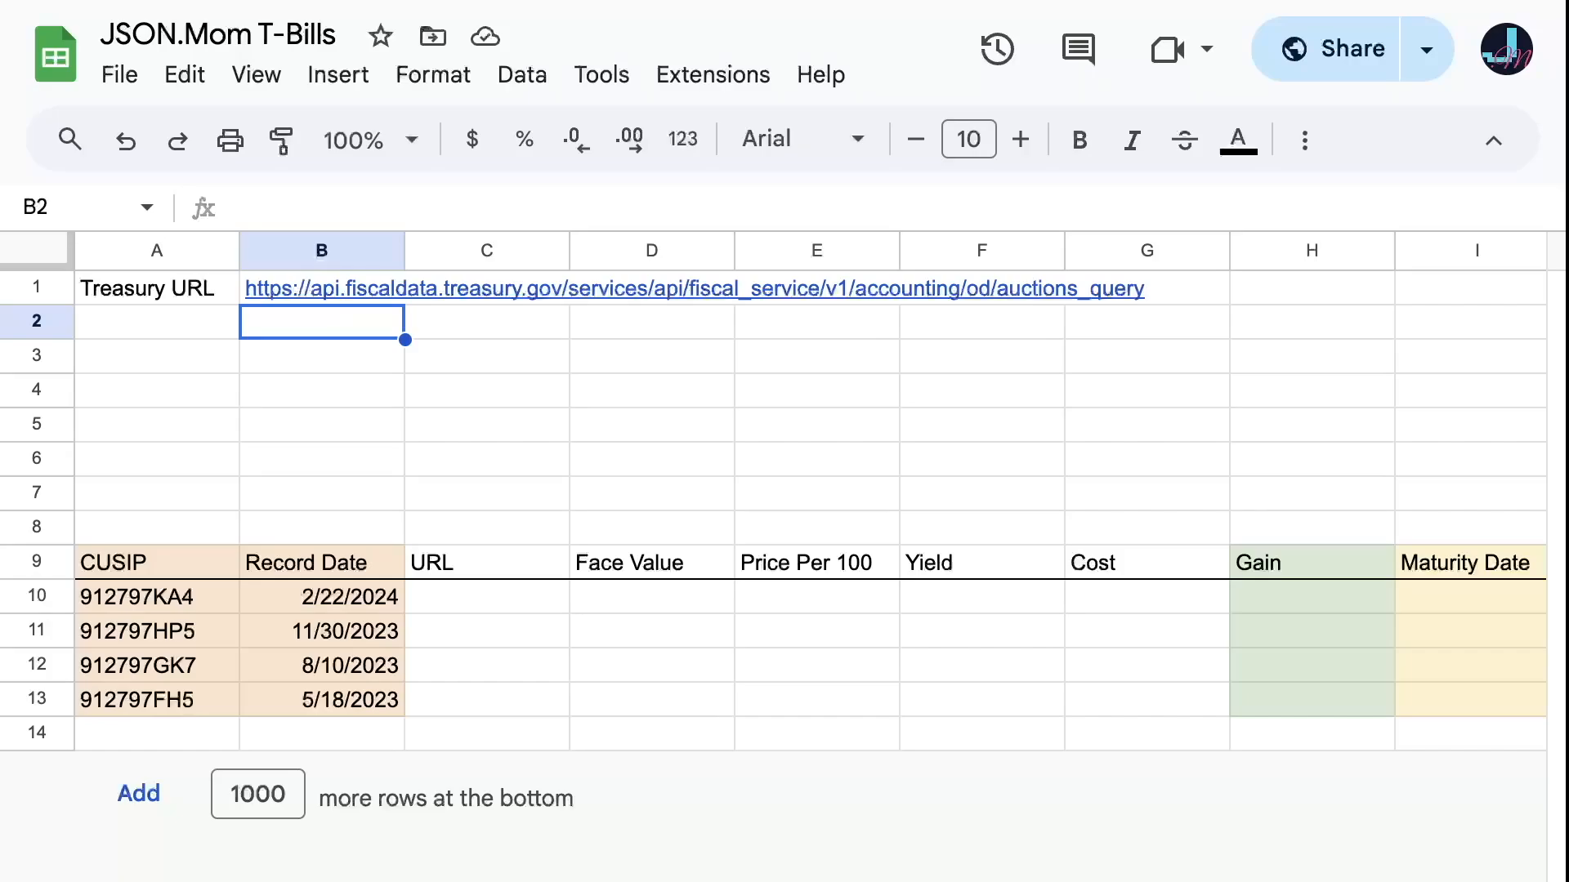
# - Enter the sample concatenation formula ="This value" & " and this one" in cell B2
pyautogui.write('="')
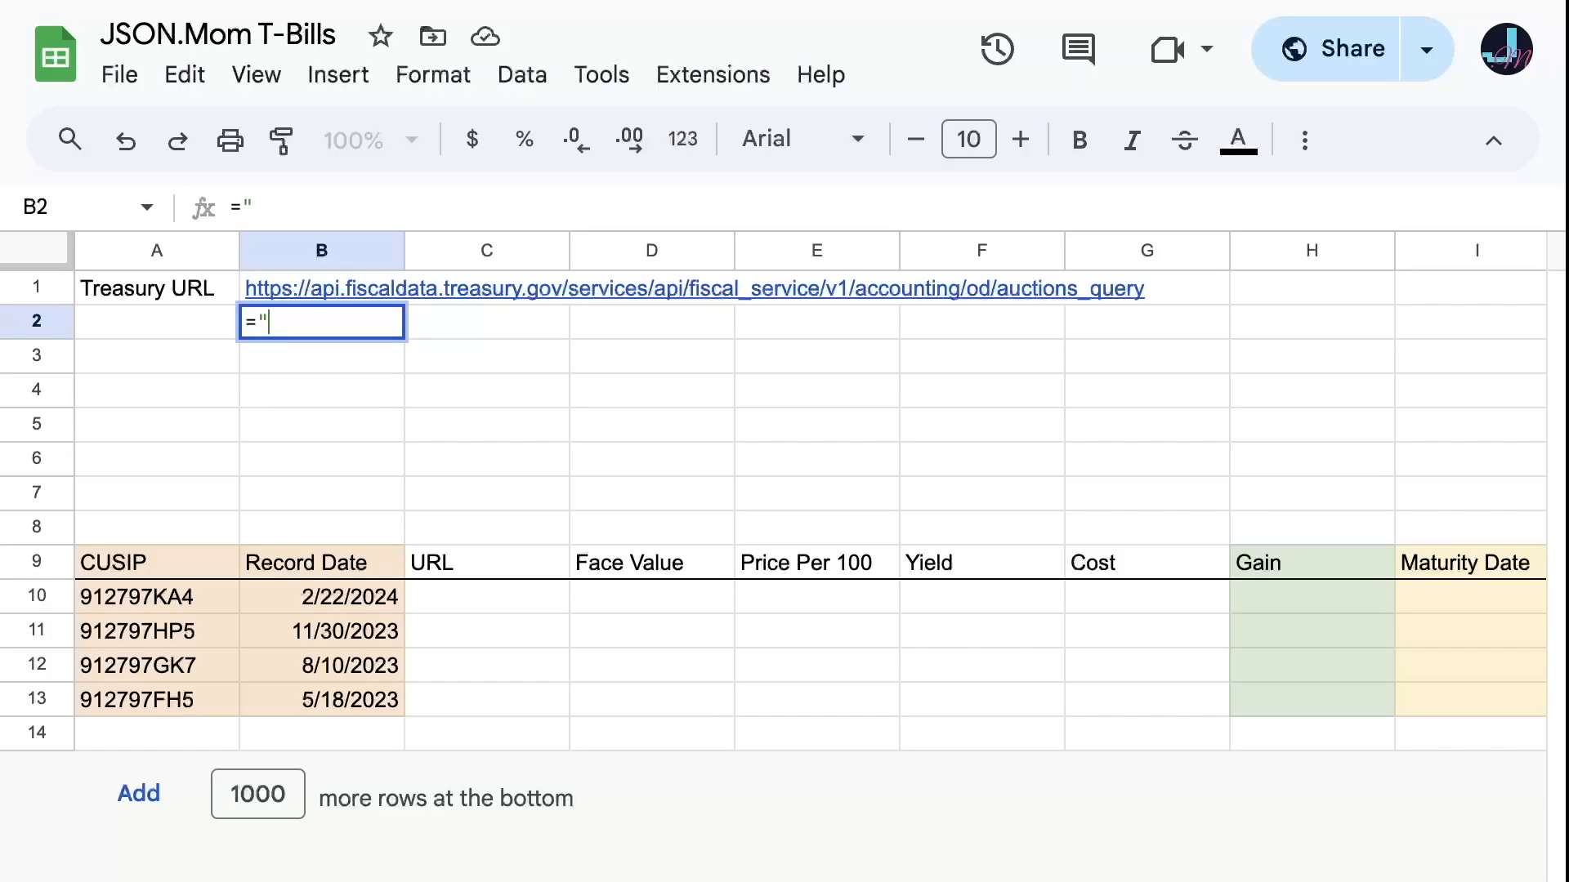
pyautogui.write('This value" &')
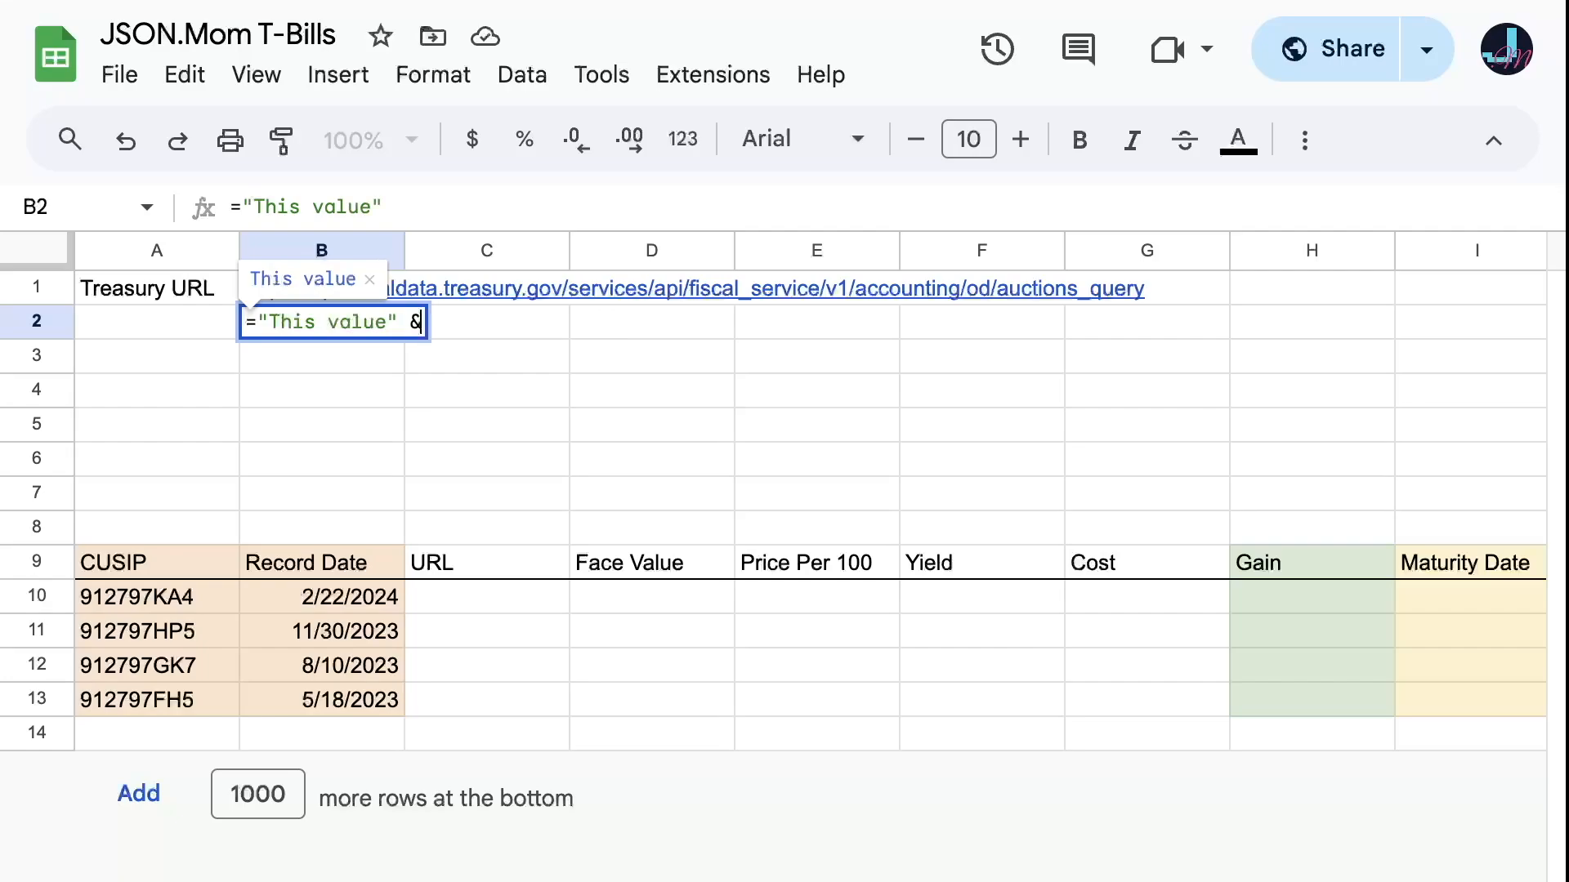
pyautogui.write(' " and this one"')
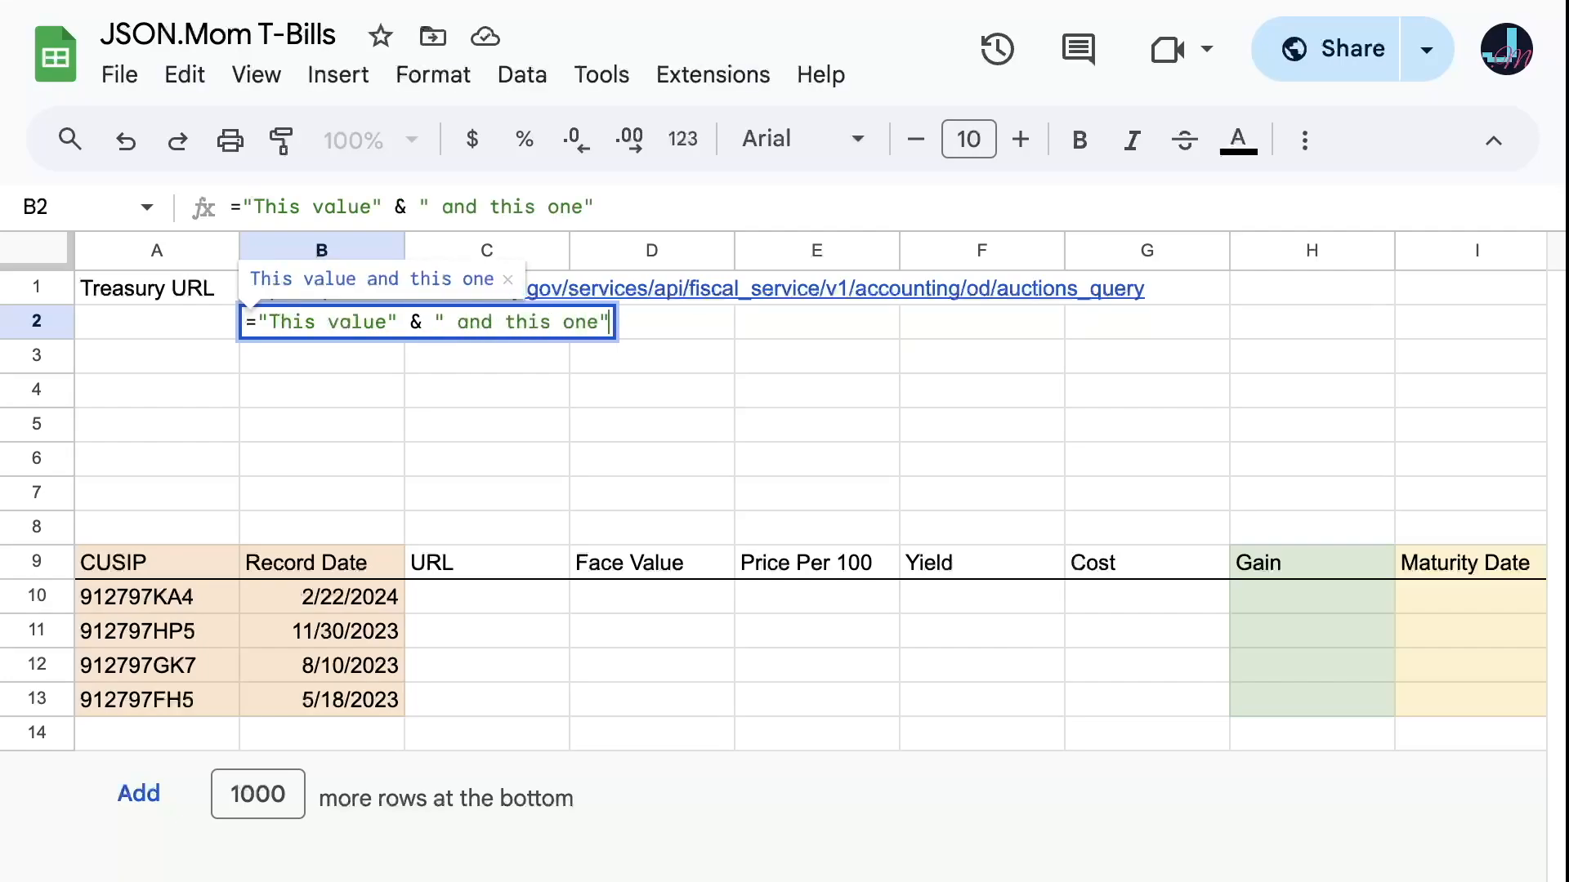
pyautogui.press('Return')
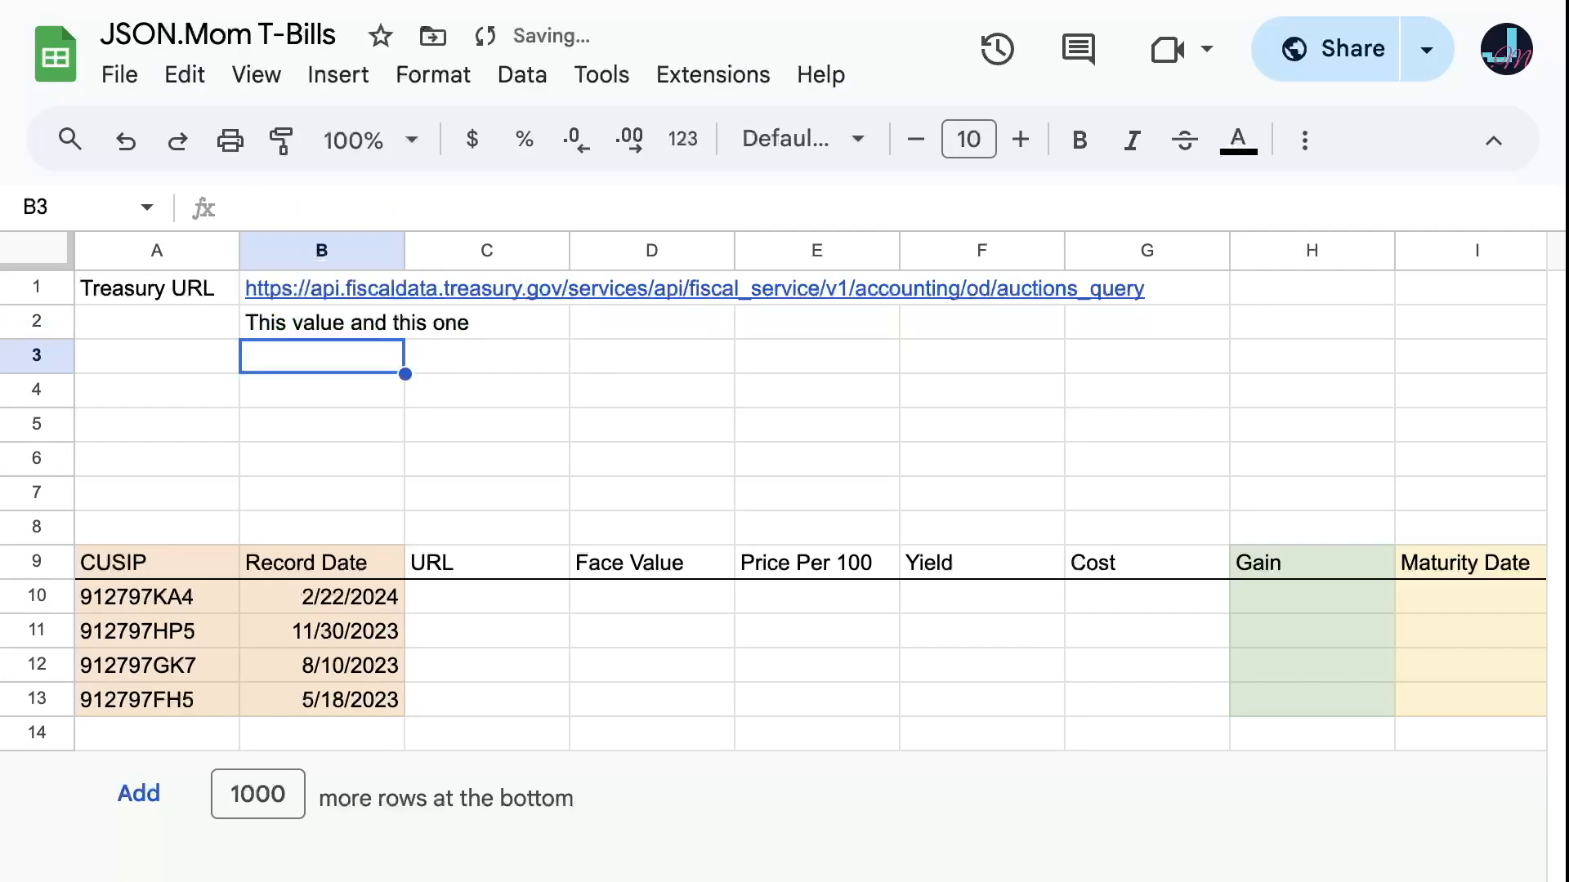
# - Name the endpoint URL cell B1 TREASURY_URL
pyautogui.click(320, 288)
pyautogui.click(71, 207)
pyautogui.write('TREASURY_')
pyautogui.write('URL')
pyautogui.press('Return')
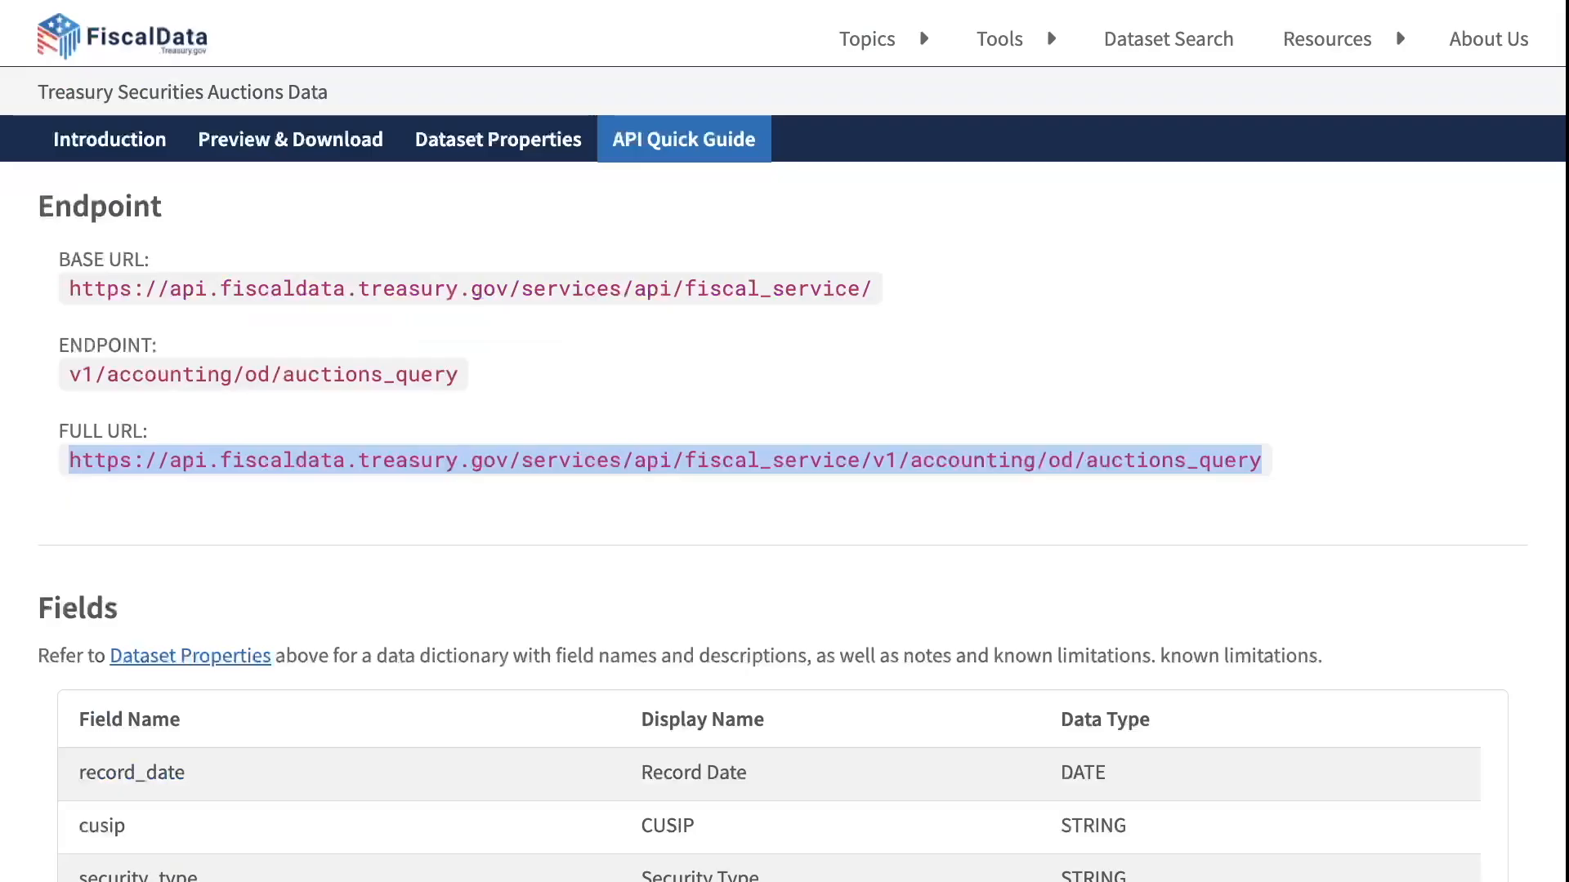
# - Check the API field names, and start the C10 formula as =TREASURY_URL & "?filter=cusip:eq:" & A10
pyautogui.scroll(-10, 785, 498)
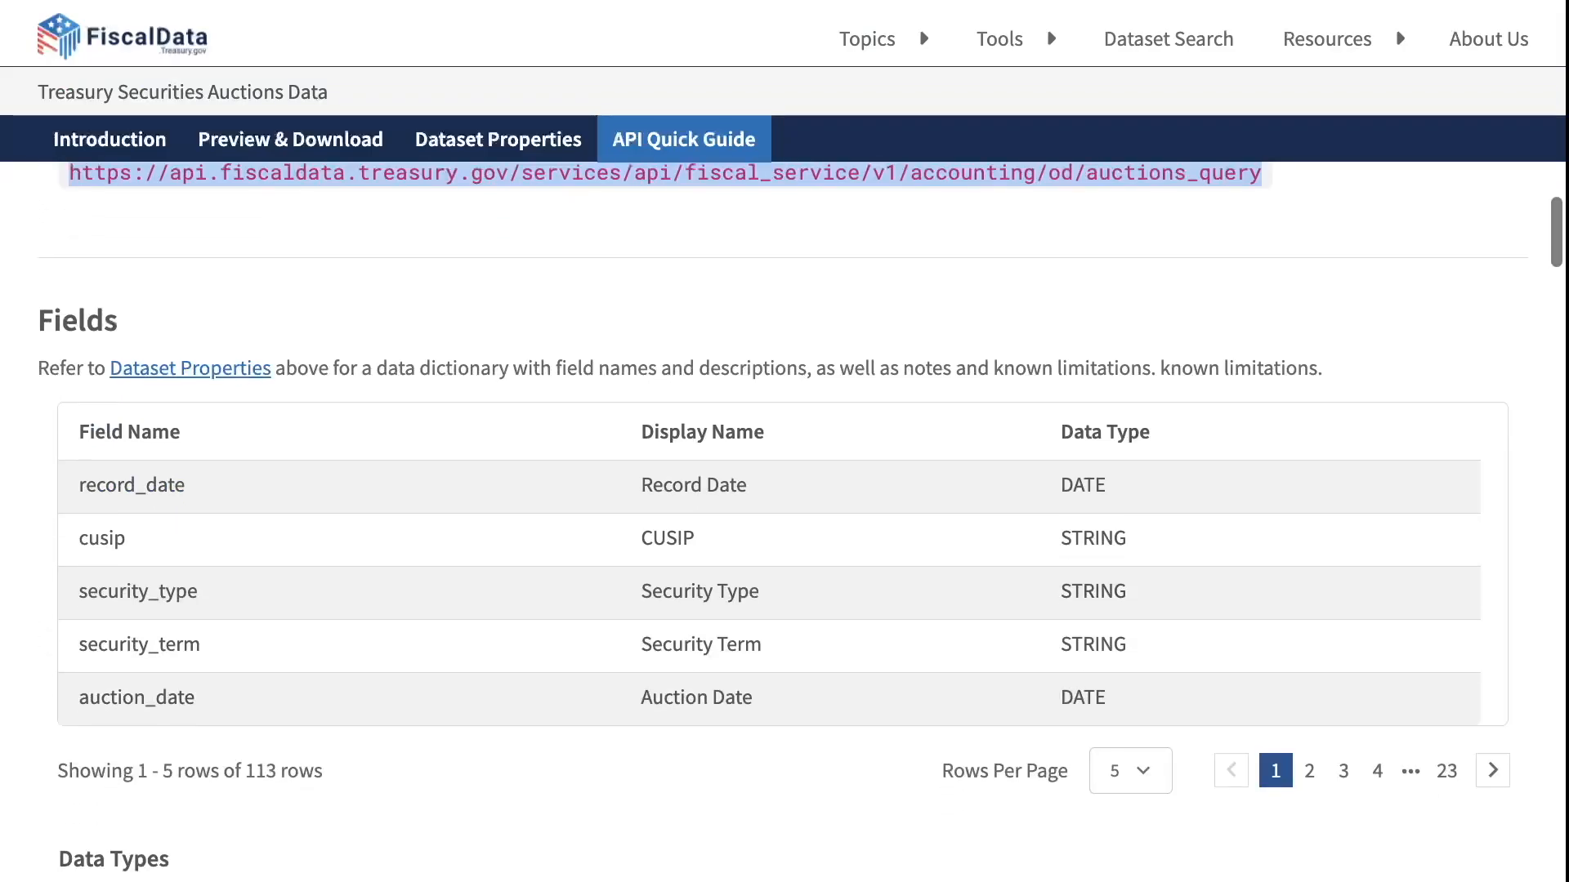
pyautogui.scroll(-6, 785, 523)
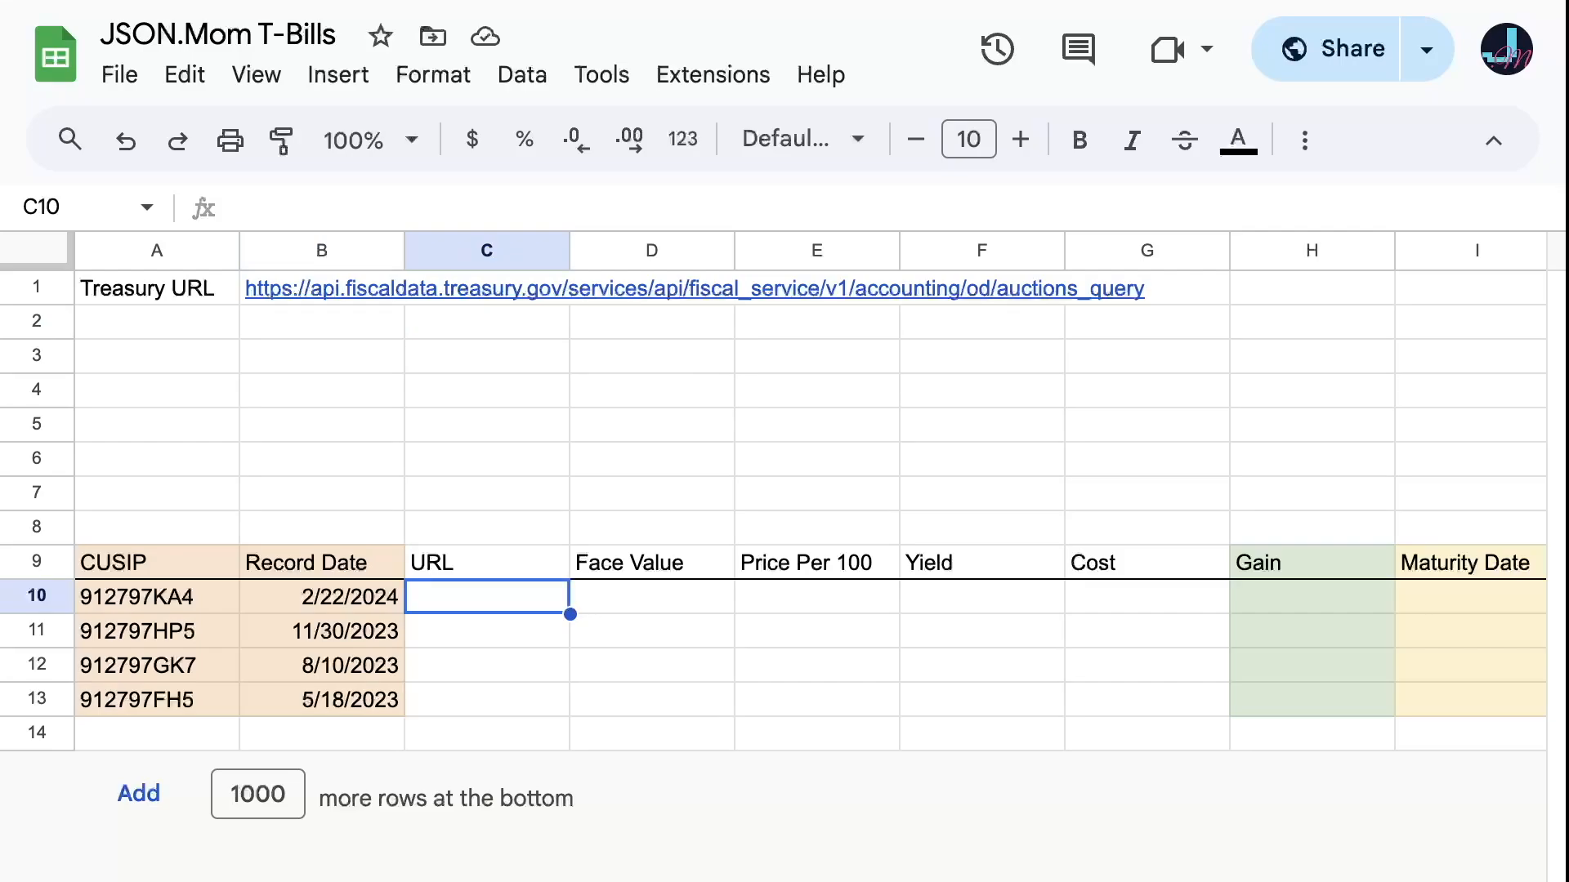
pyautogui.write('=TRE')
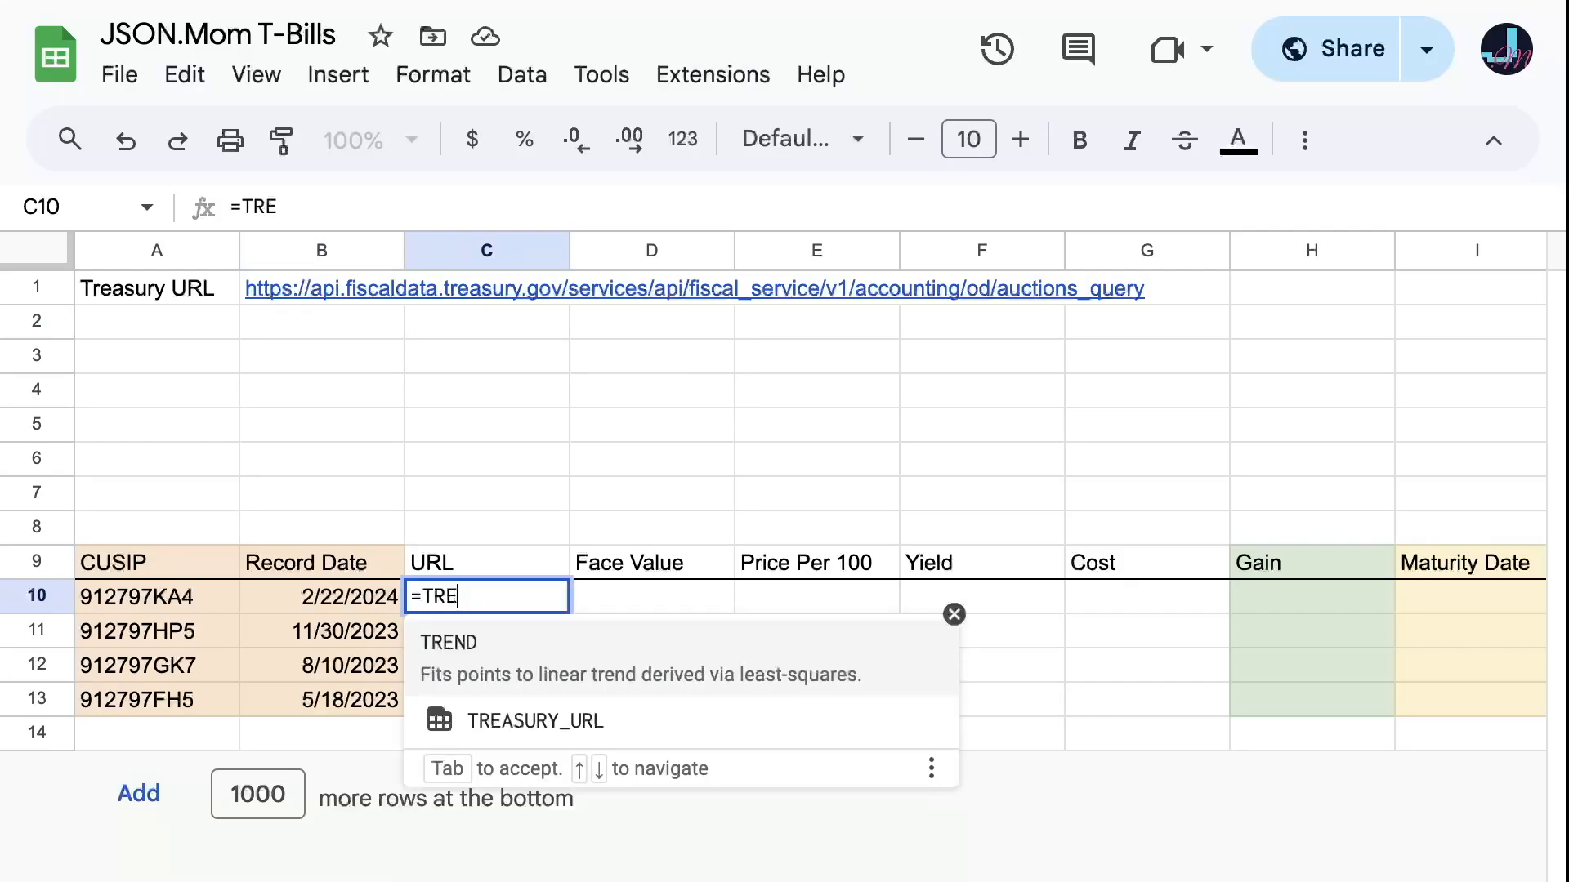
pyautogui.write('A')
pyautogui.press('Tab')
pyautogui.write('&')
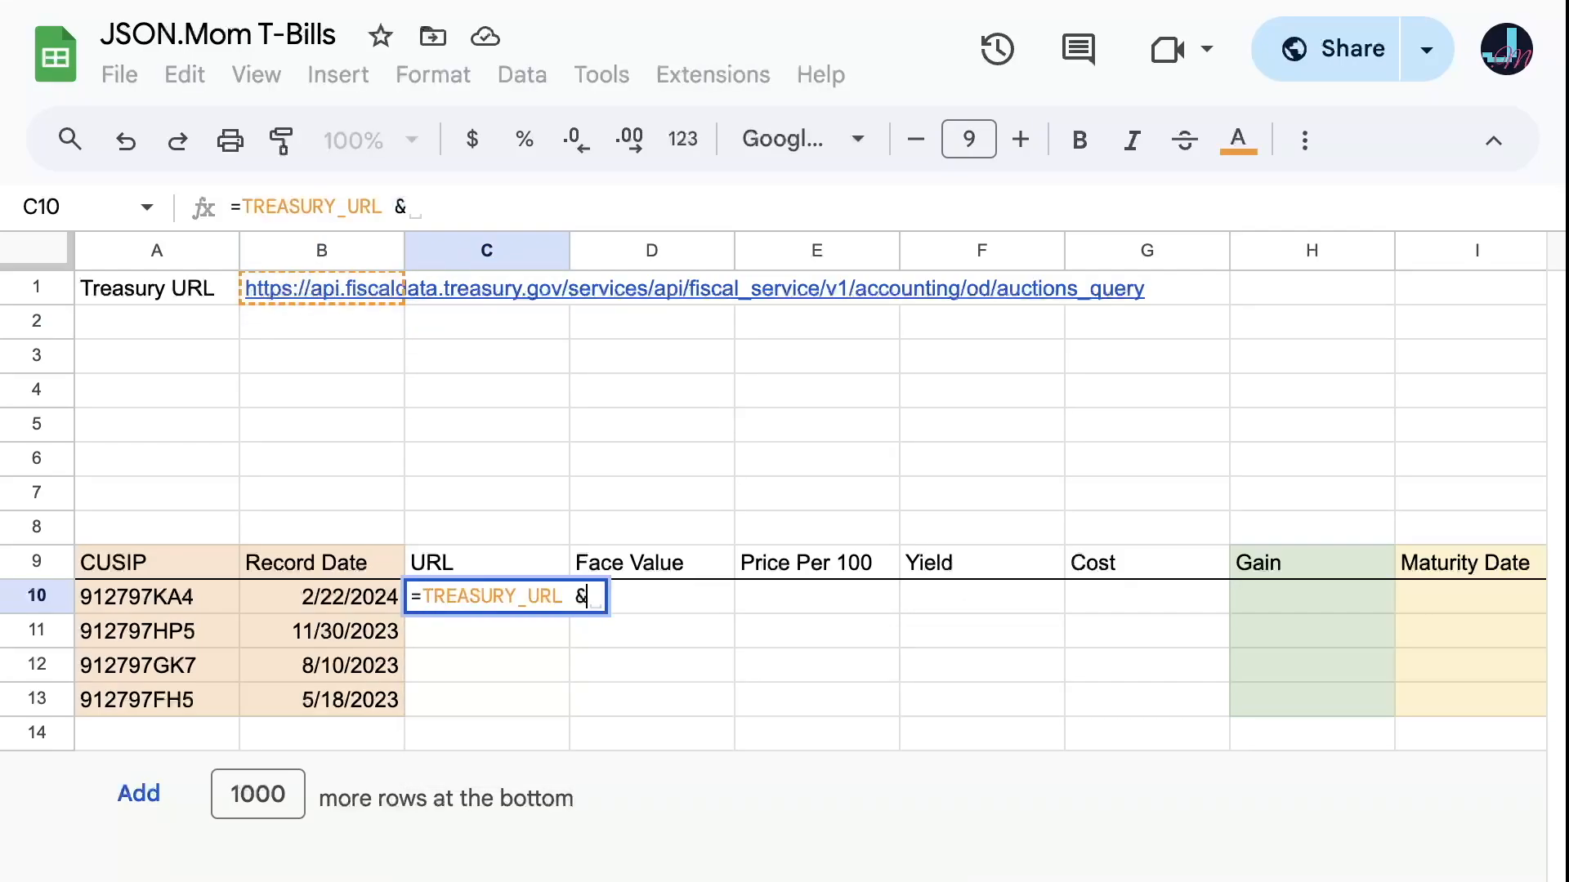
pyautogui.write(' "?')
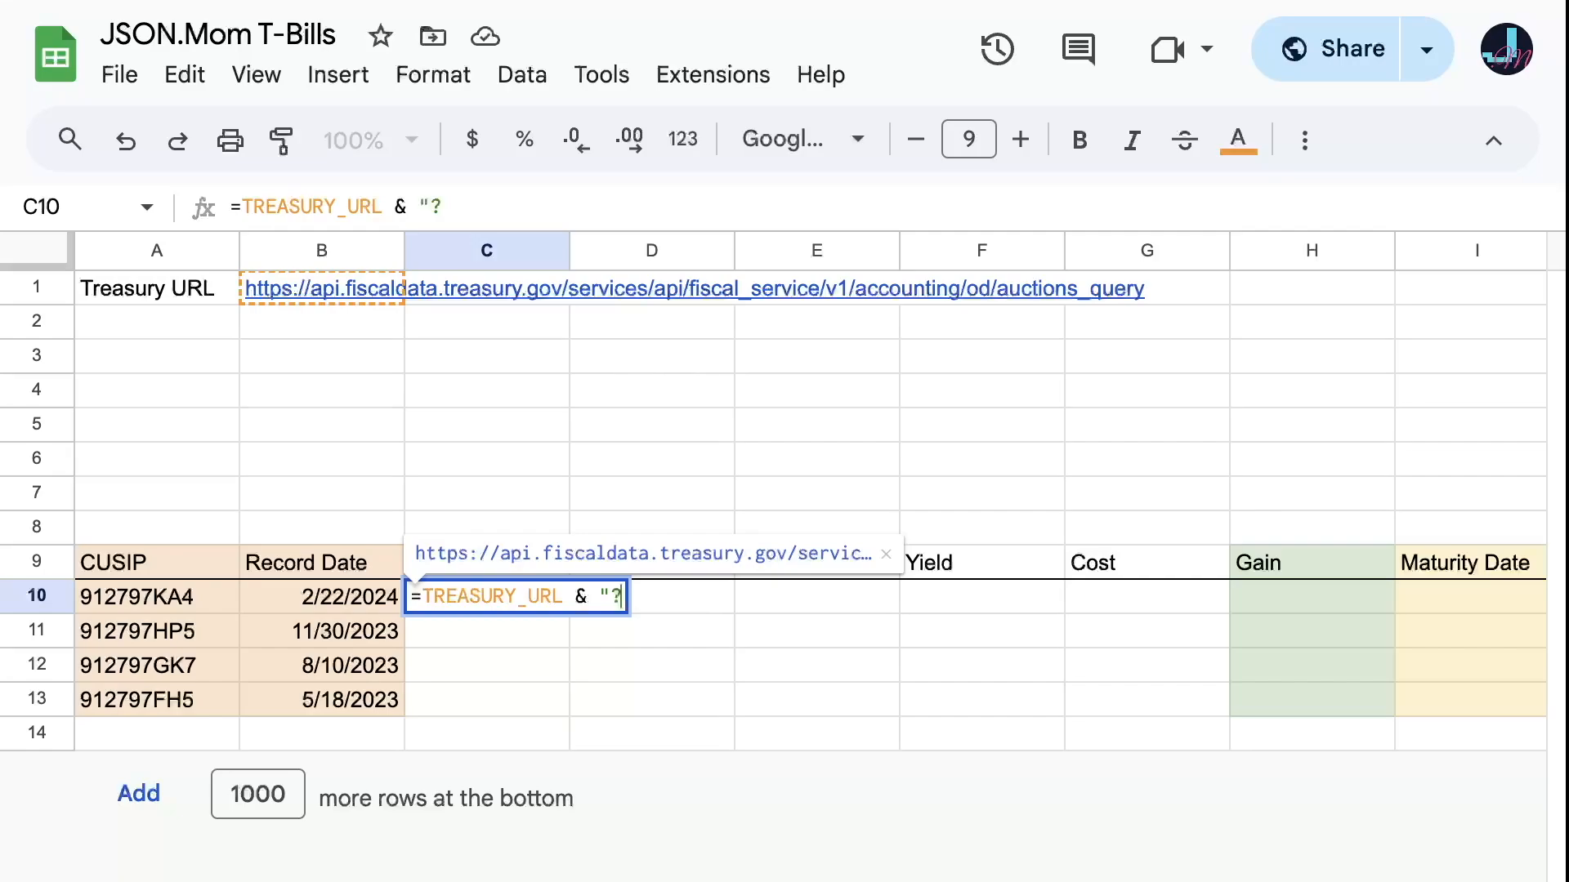
pyautogui.write('filter=')
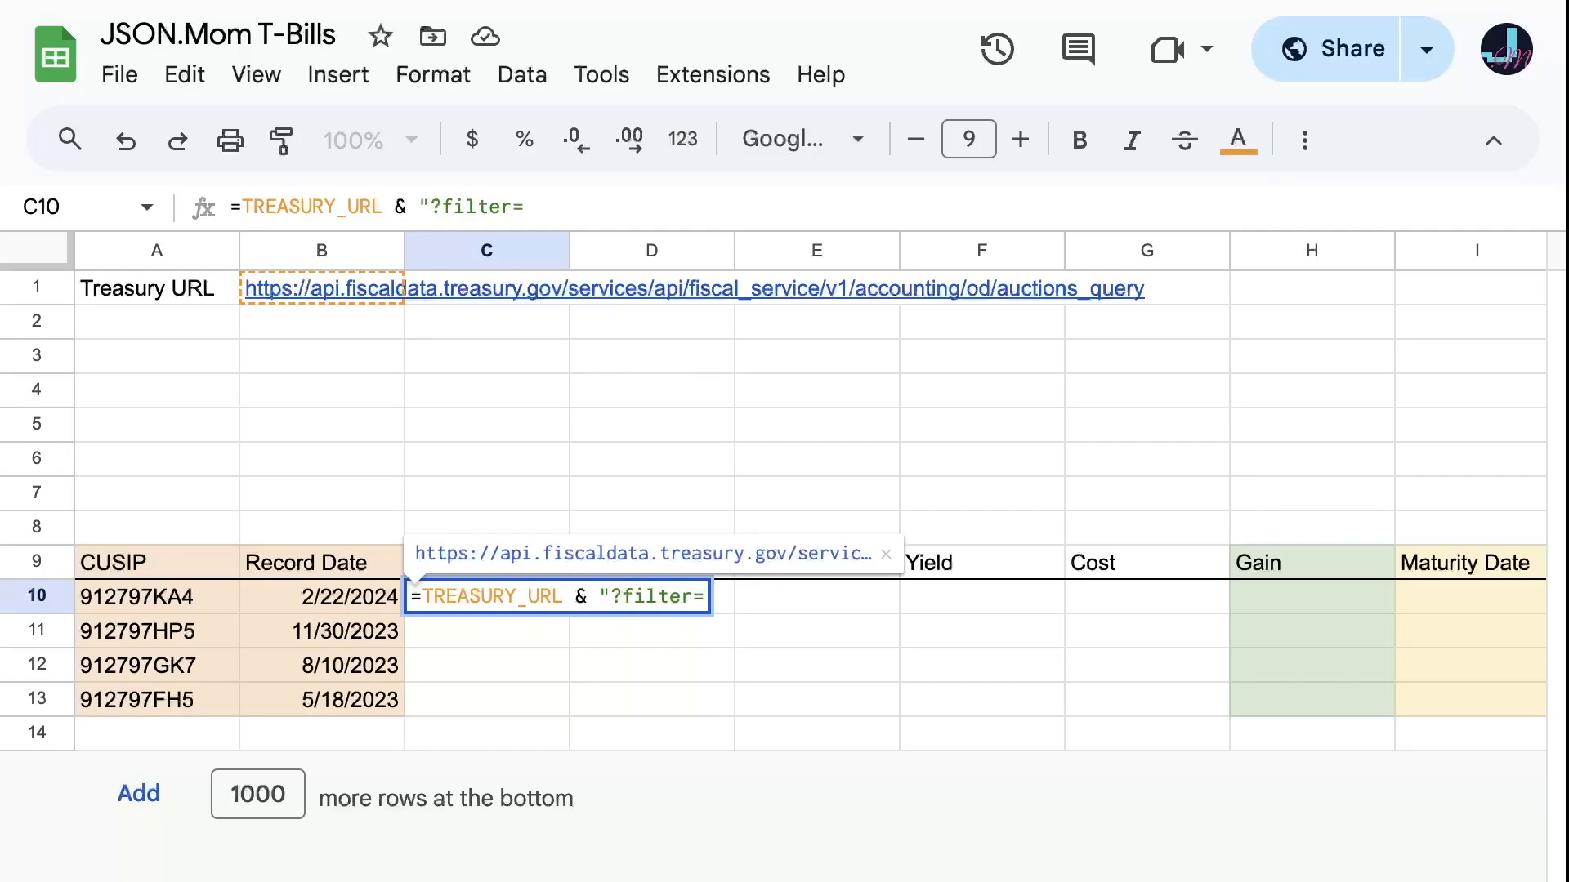
pyautogui.write('qusip:eq')
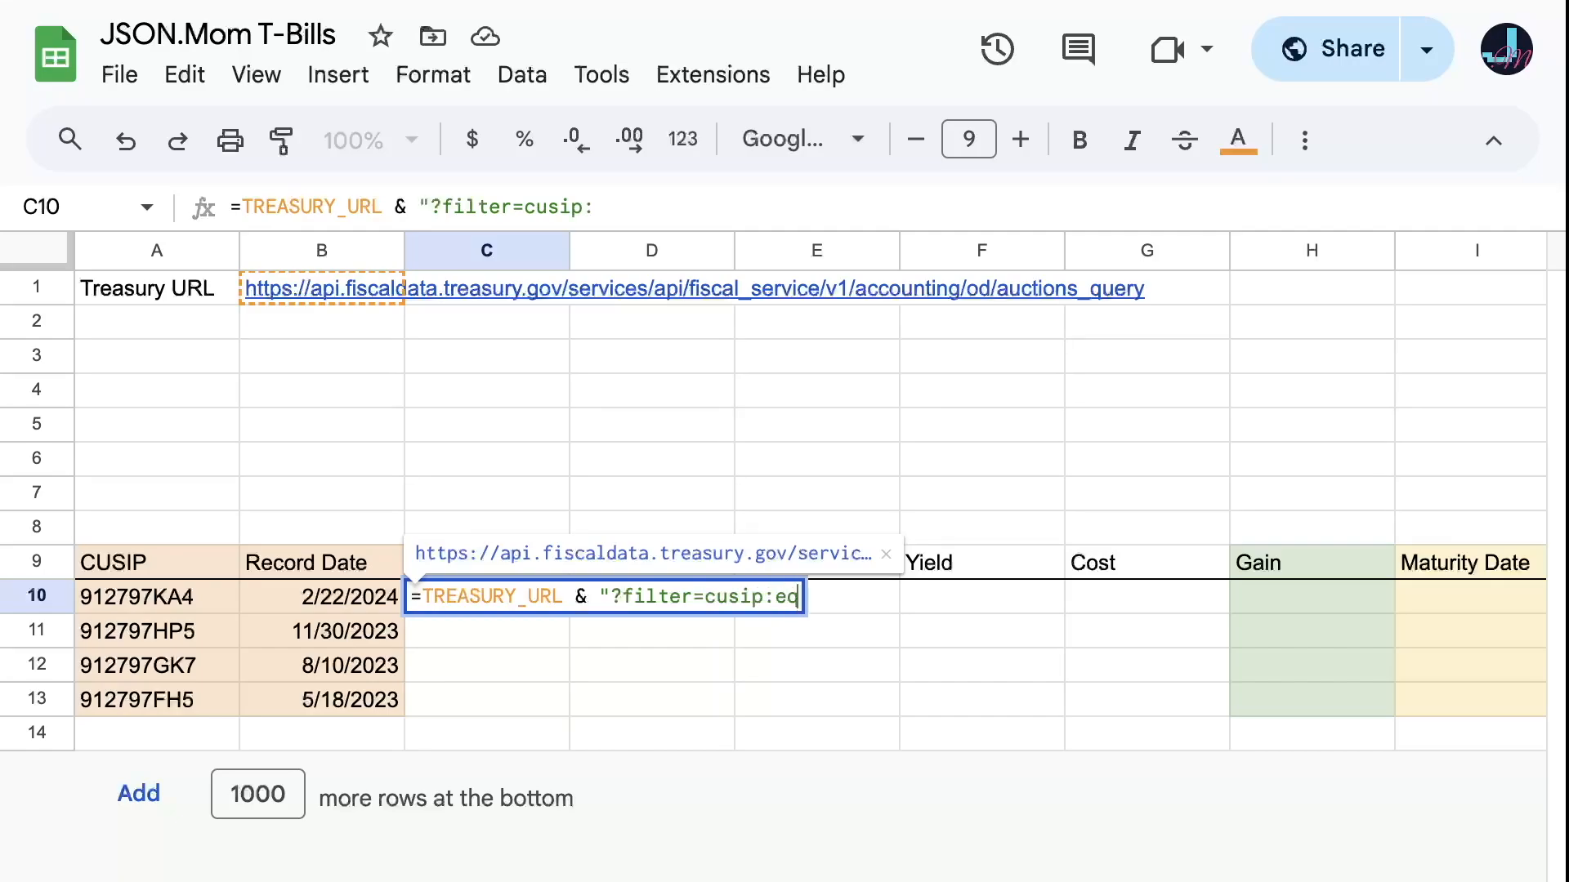
pyautogui.write(':"')
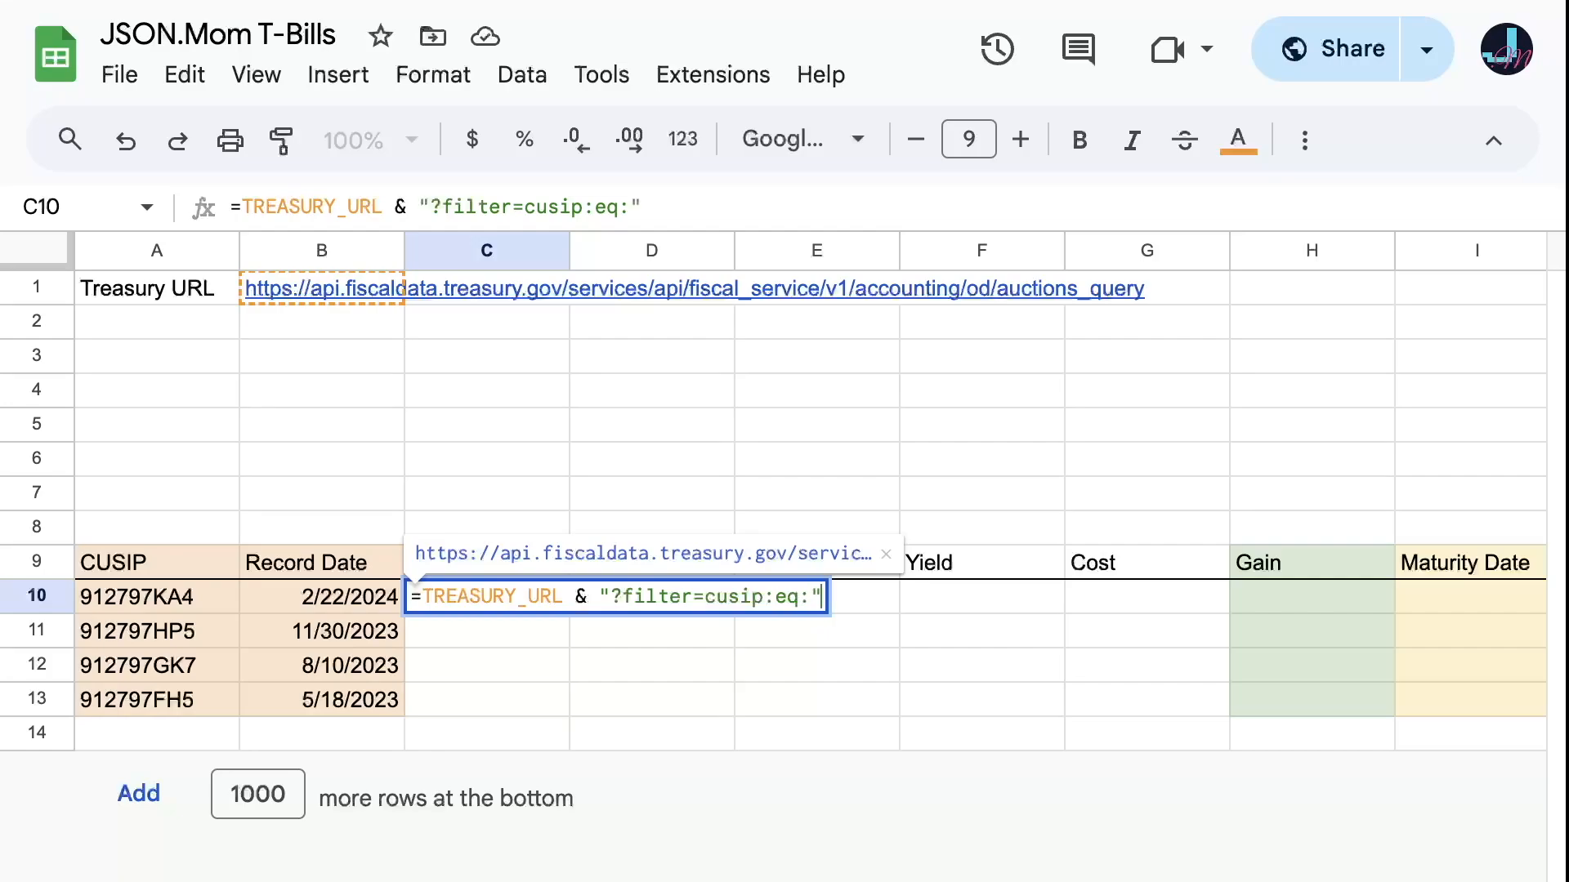
pyautogui.write(' &')
pyautogui.click(157, 598)
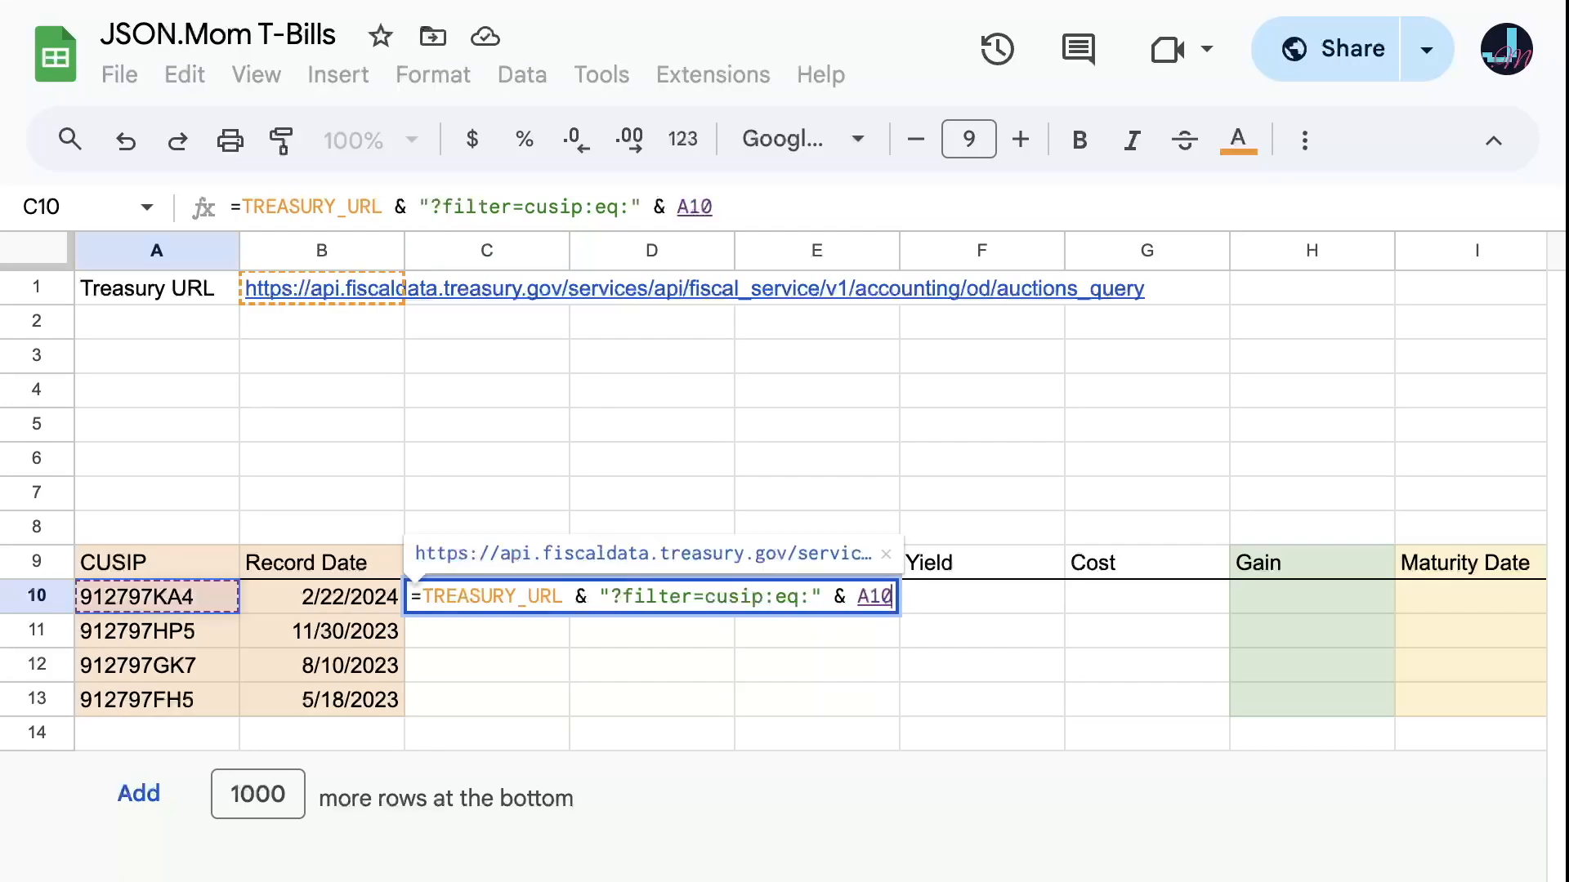
# - Complete the C10 formula by appending & "&filter=record_date:eq:" & and a reference to record date cell B10
pyautogui.write('& "&filter=')
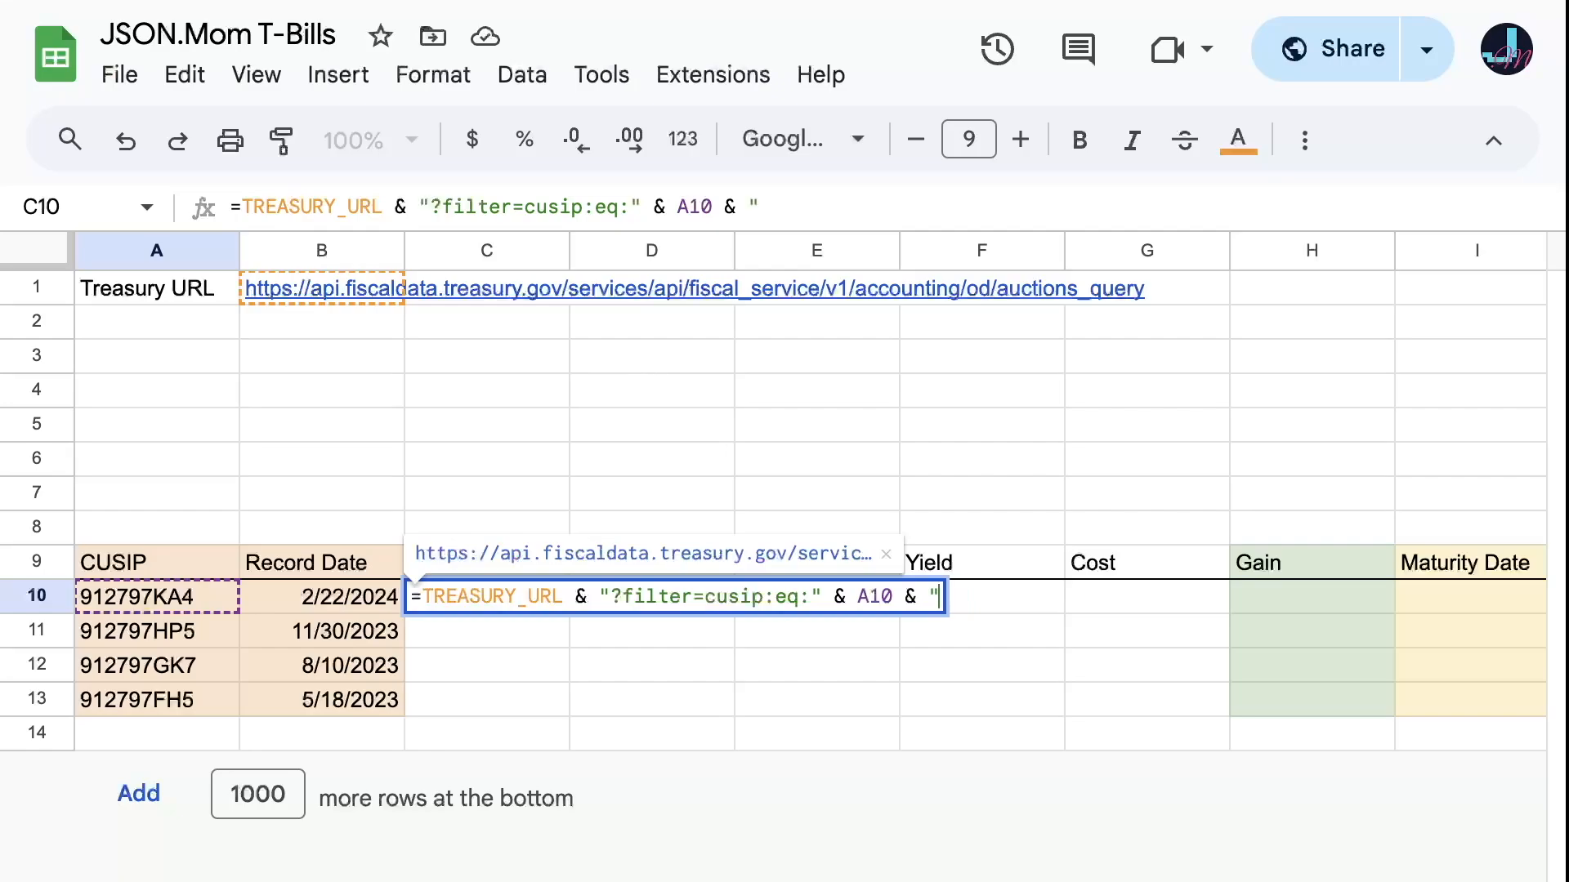
pyautogui.write('record_dd')
pyautogui.press('BackSpace')
pyautogui.write('ate:eq:" &')
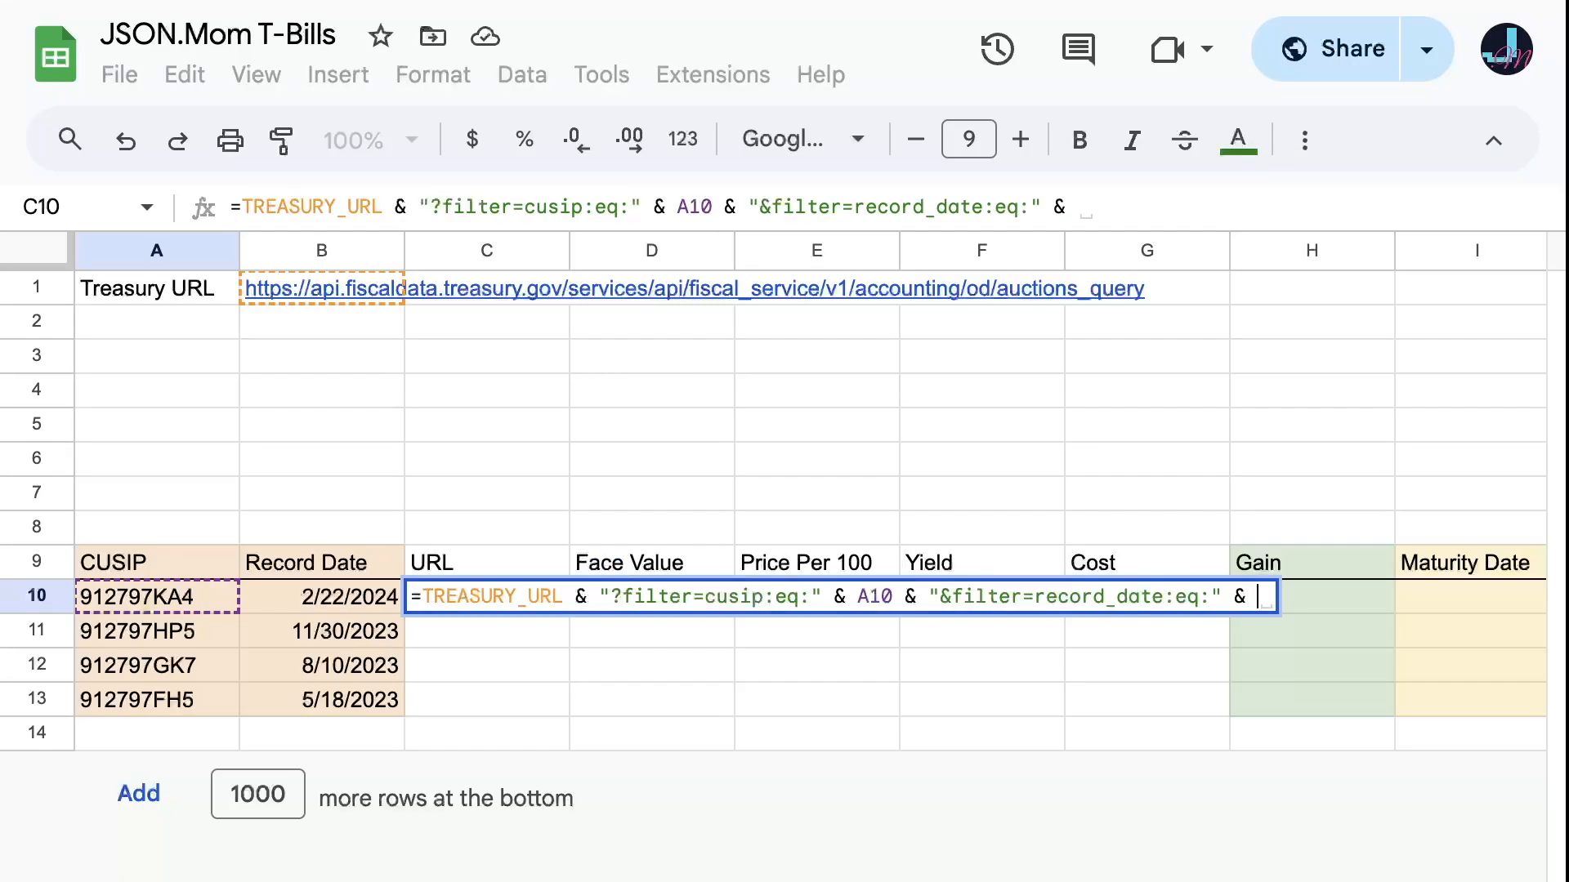
pyautogui.click(334, 597)
pyautogui.press('Return')
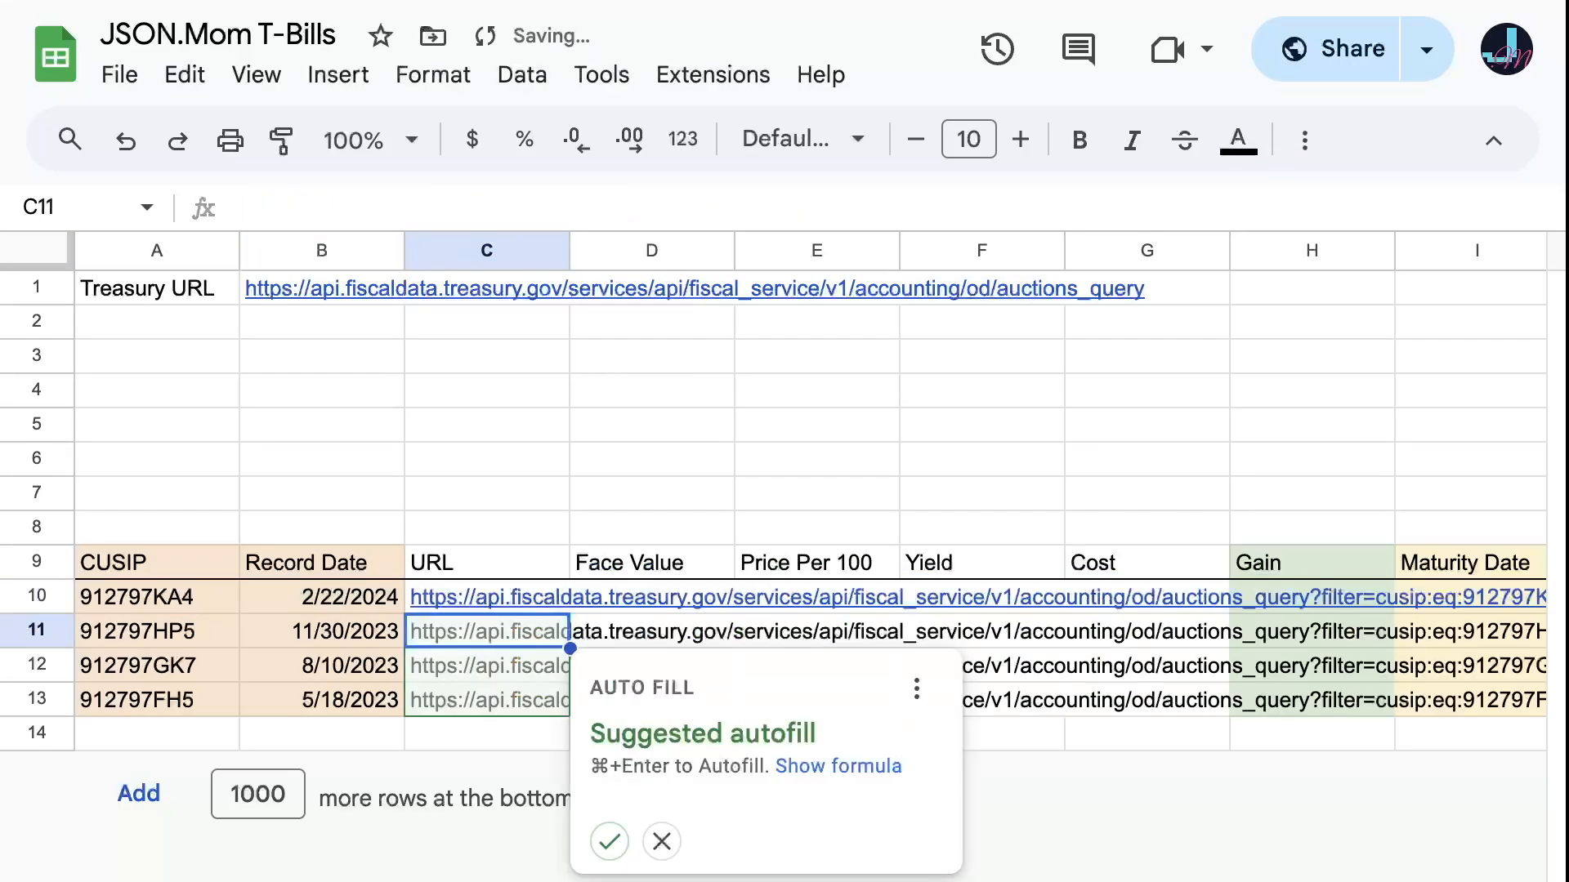
# - Autofill the URL formula from C10 down to C11:C13, and check the full generated URLs
pyautogui.press('super+Return')
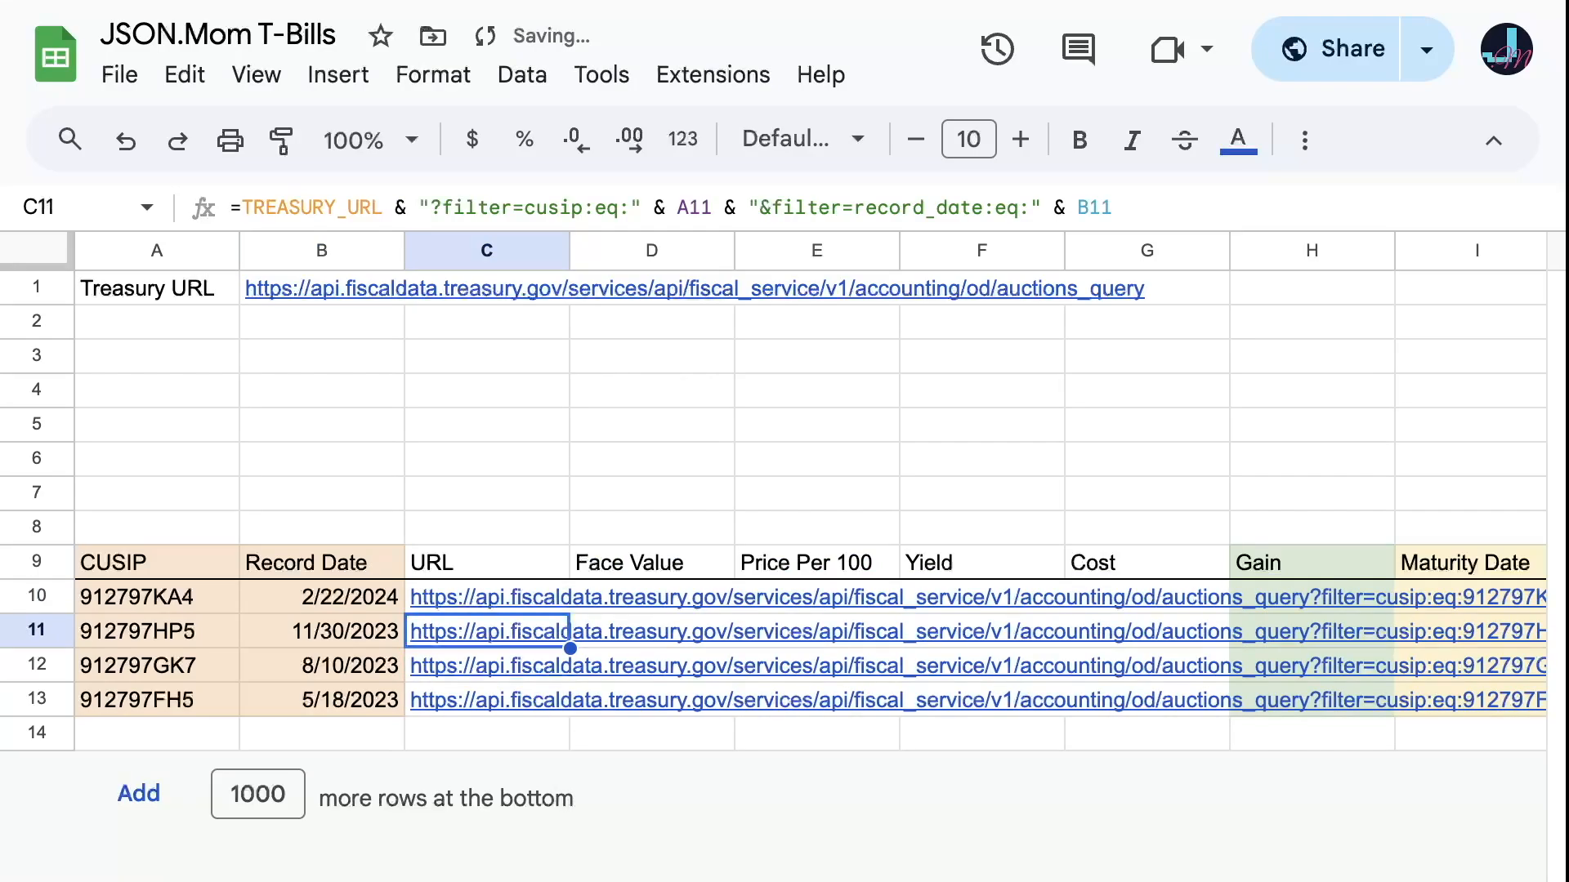
pyautogui.hscroll(6, 810, 491)
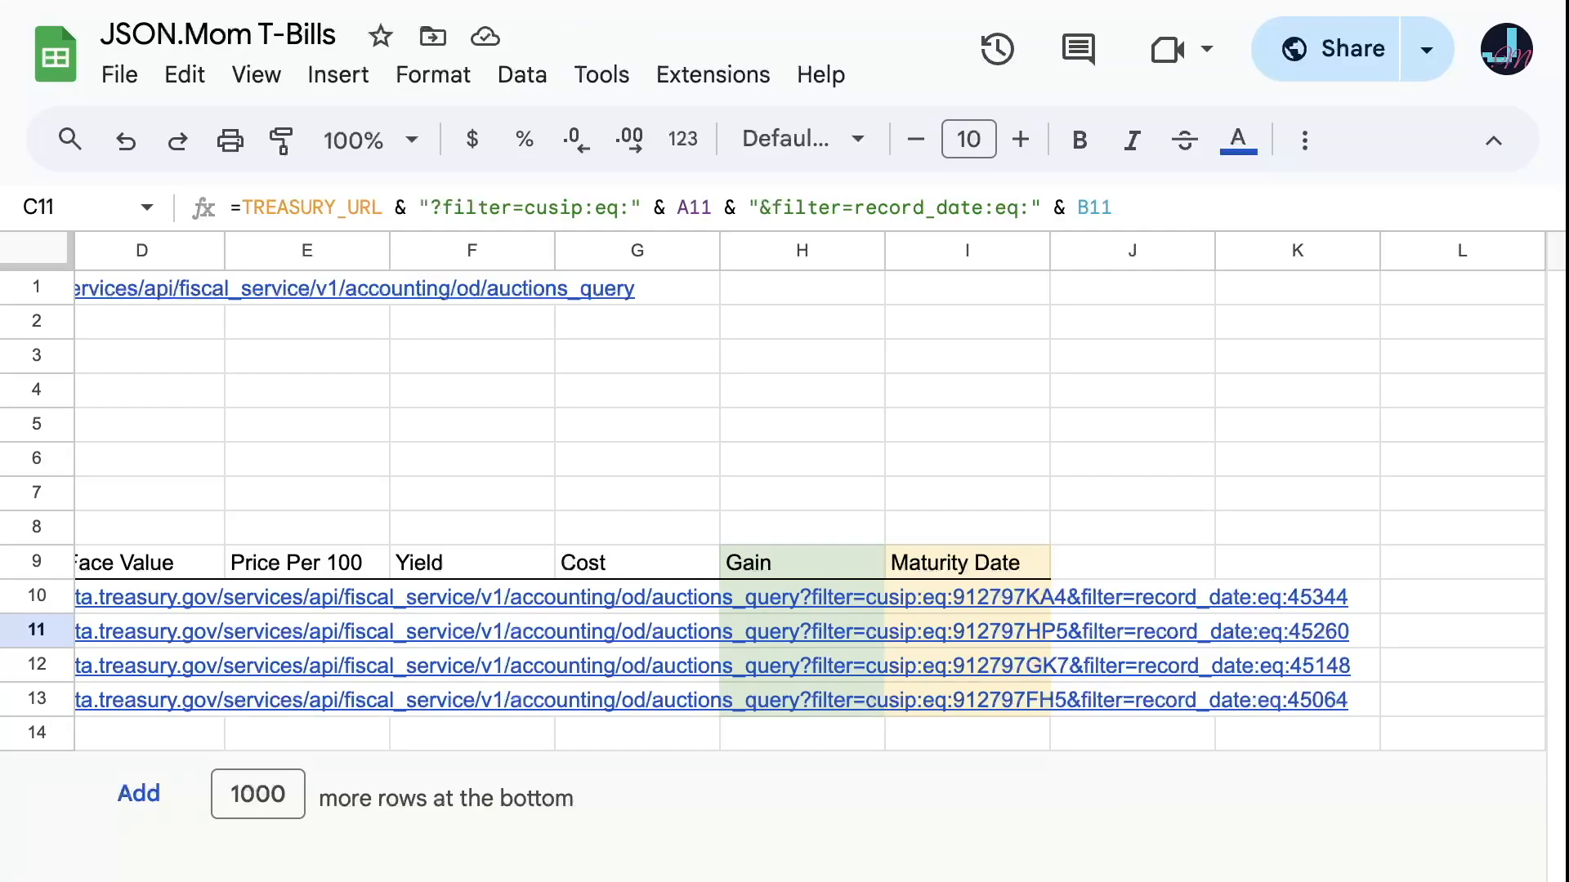
pyautogui.hscroll(-6, 809, 491)
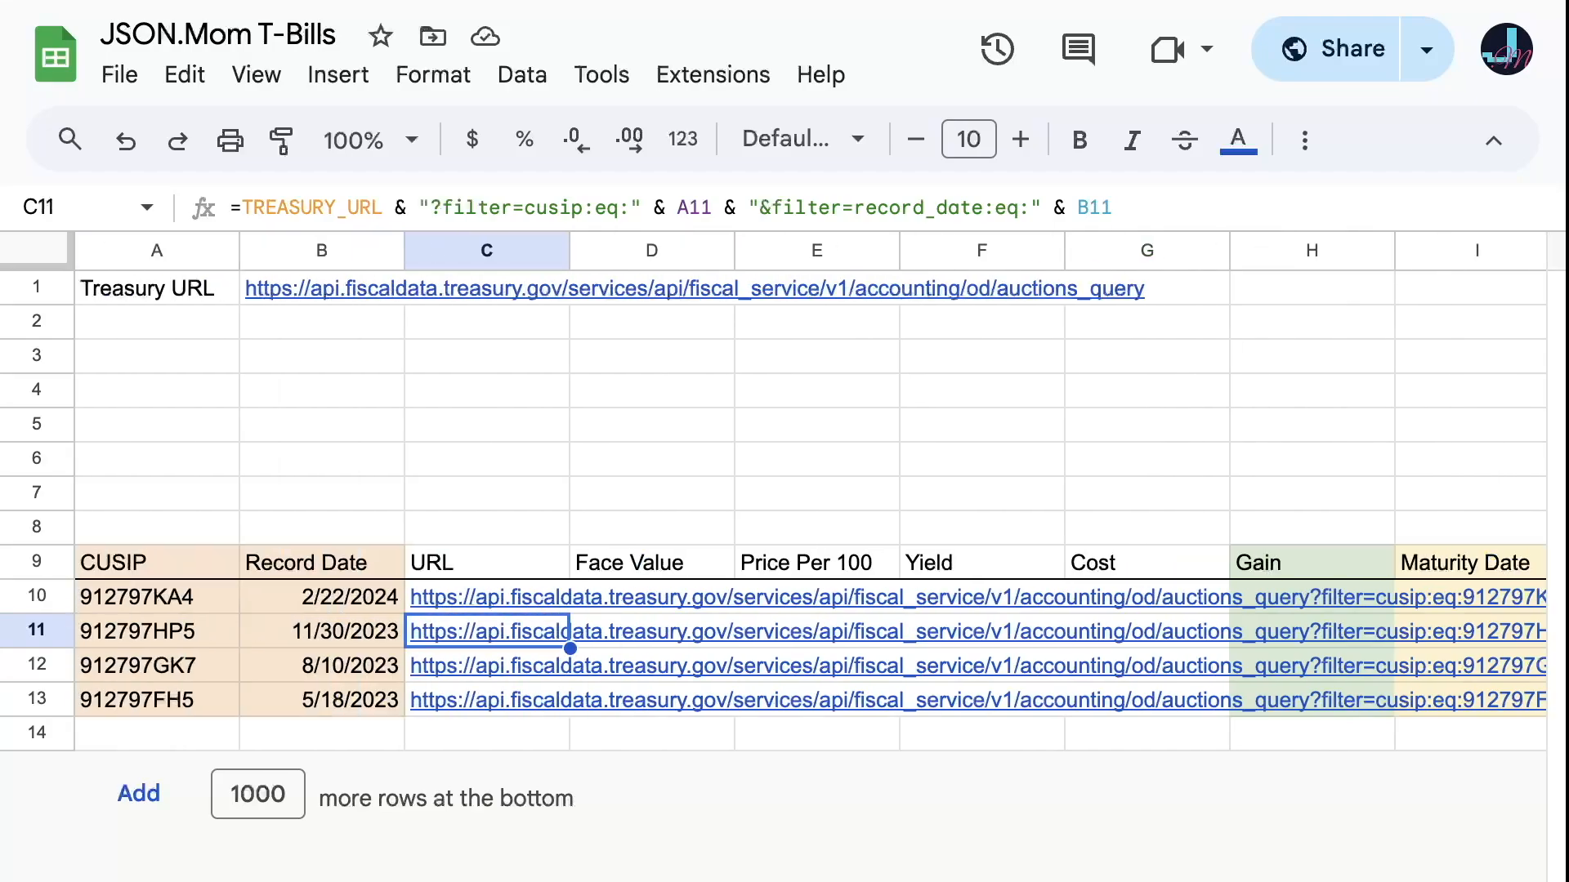
# - Enter a face value of 25000 in D10 and copy it to D11, D12 and D13
pyautogui.click(652, 597)
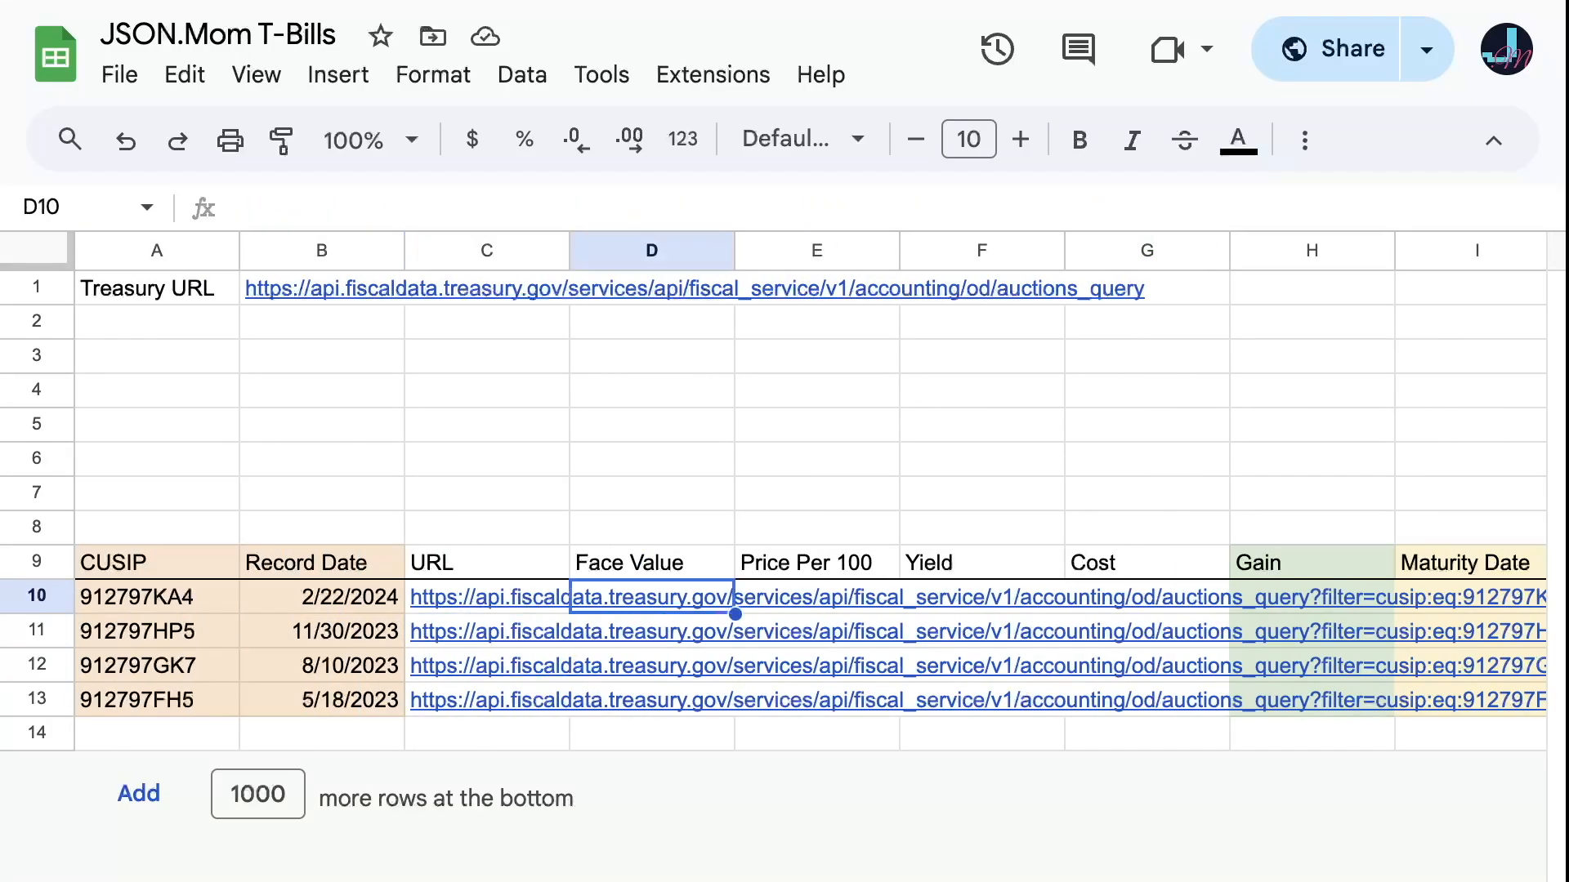
pyautogui.write('25000')
pyautogui.press('Return')
pyautogui.press('Up')
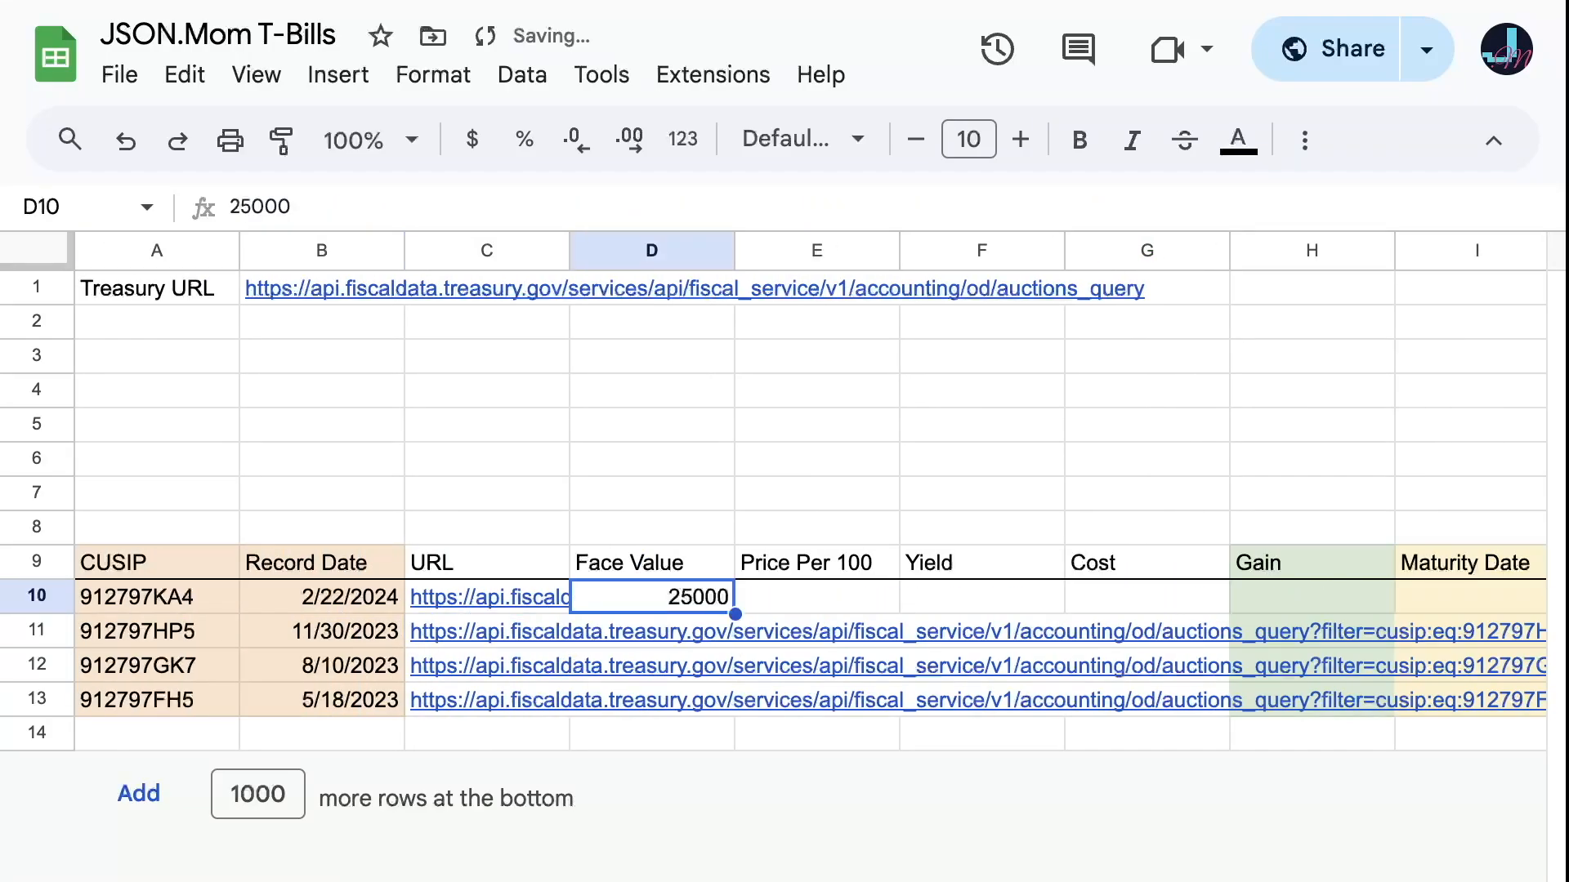
pyautogui.hotkey('ctrl', 'c')
pyautogui.press('Down')
pyautogui.hotkey('ctrl', 'v')
pyautogui.press('Down')
pyautogui.hotkey('ctrl', 'v')
pyautogui.press('Down')
pyautogui.hotkey('ctrl', 'v')
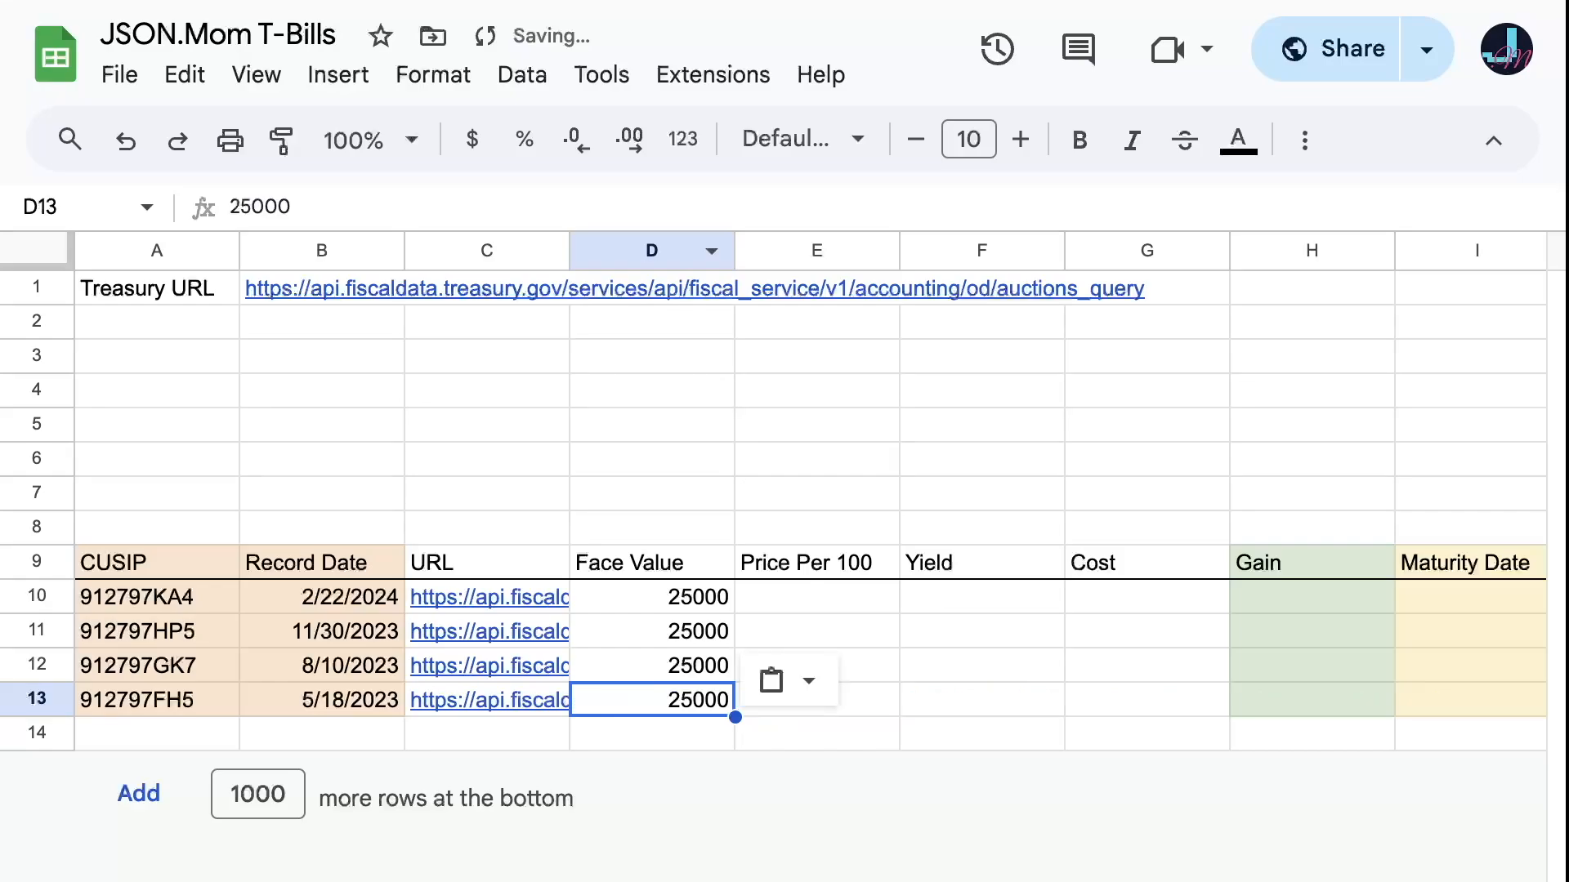
# - Format the whole Face Value column D as currency
pyautogui.click(652, 251)
pyautogui.click(472, 140)
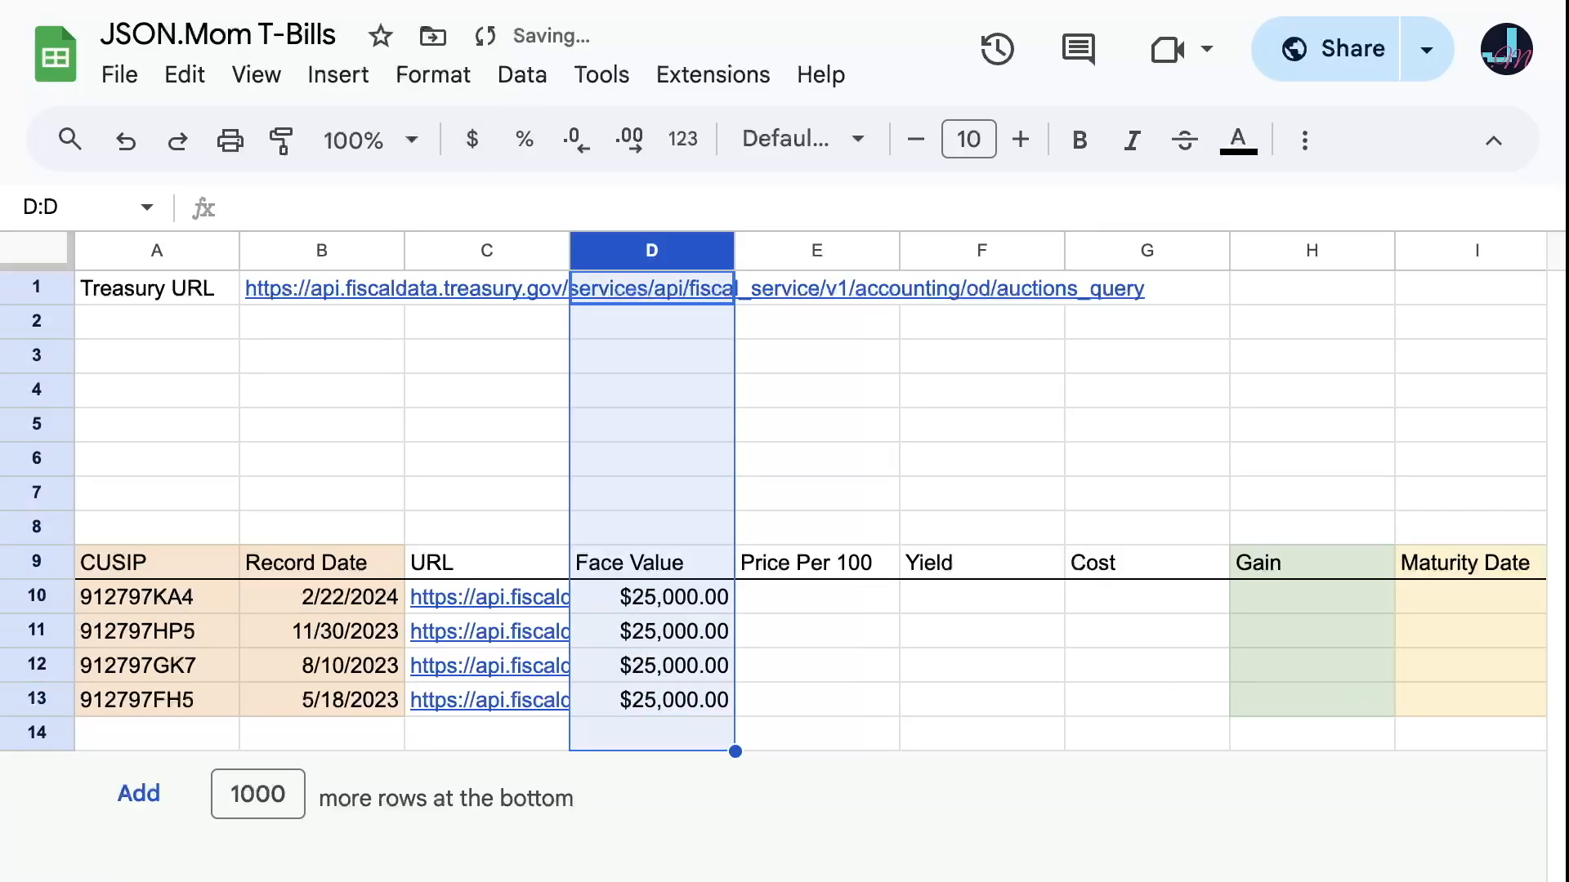
pyautogui.click(817, 563)
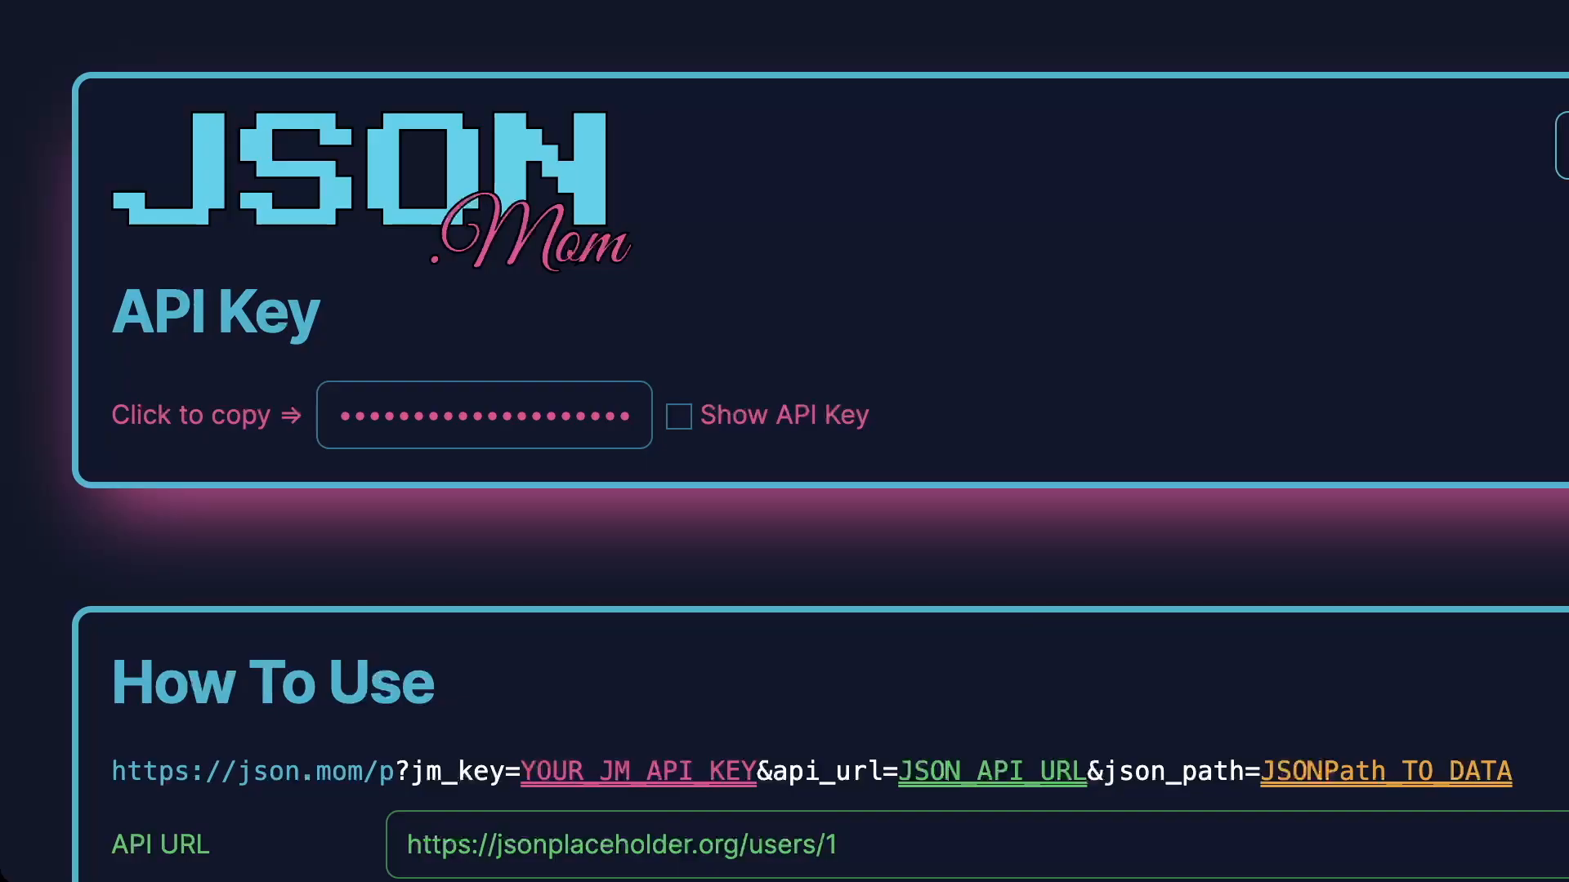
# - In JSON.Mom, replace the sample API URL with the Treasury URL copied from C10, and fetch its JSON into the explorer
pyautogui.scroll(-4, 785, 441)
pyautogui.tripleClick(621, 506)
pyautogui.press('super+v')
pyautogui.press('super+Left')
pyautogui.scroll(-3, 784, 441)
pyautogui.scroll(-2, 894, 686)
pyautogui.click(894, 683)
pyautogui.scroll(-3, 894, 683)
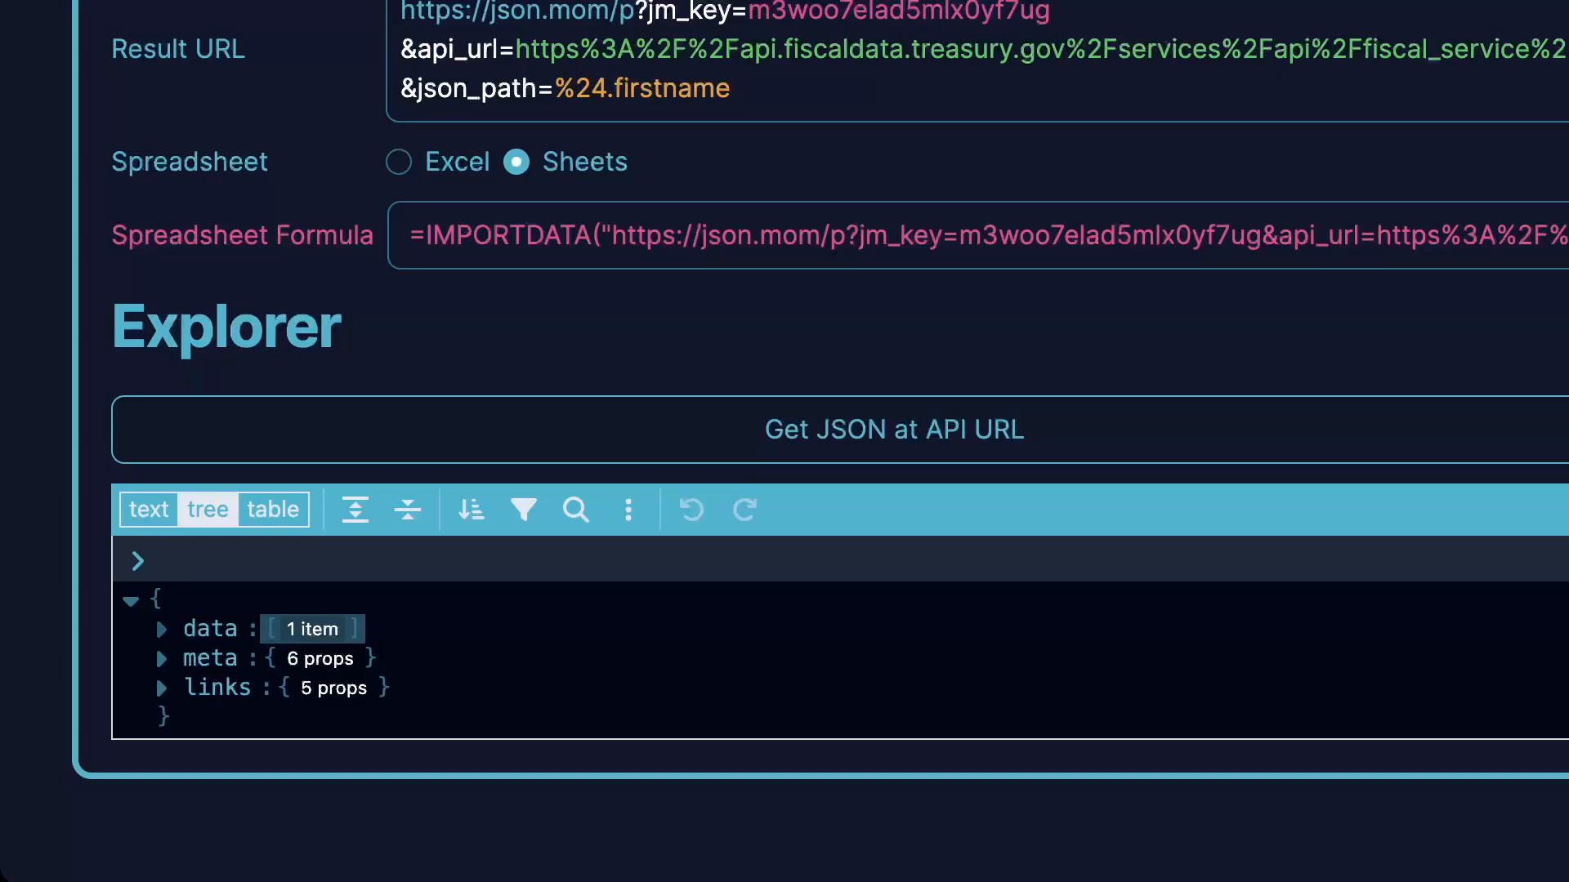
# - Expand data and its item 0 in the JSON tree, and pick price_per100 as the JSONPath
pyautogui.click(312, 629)
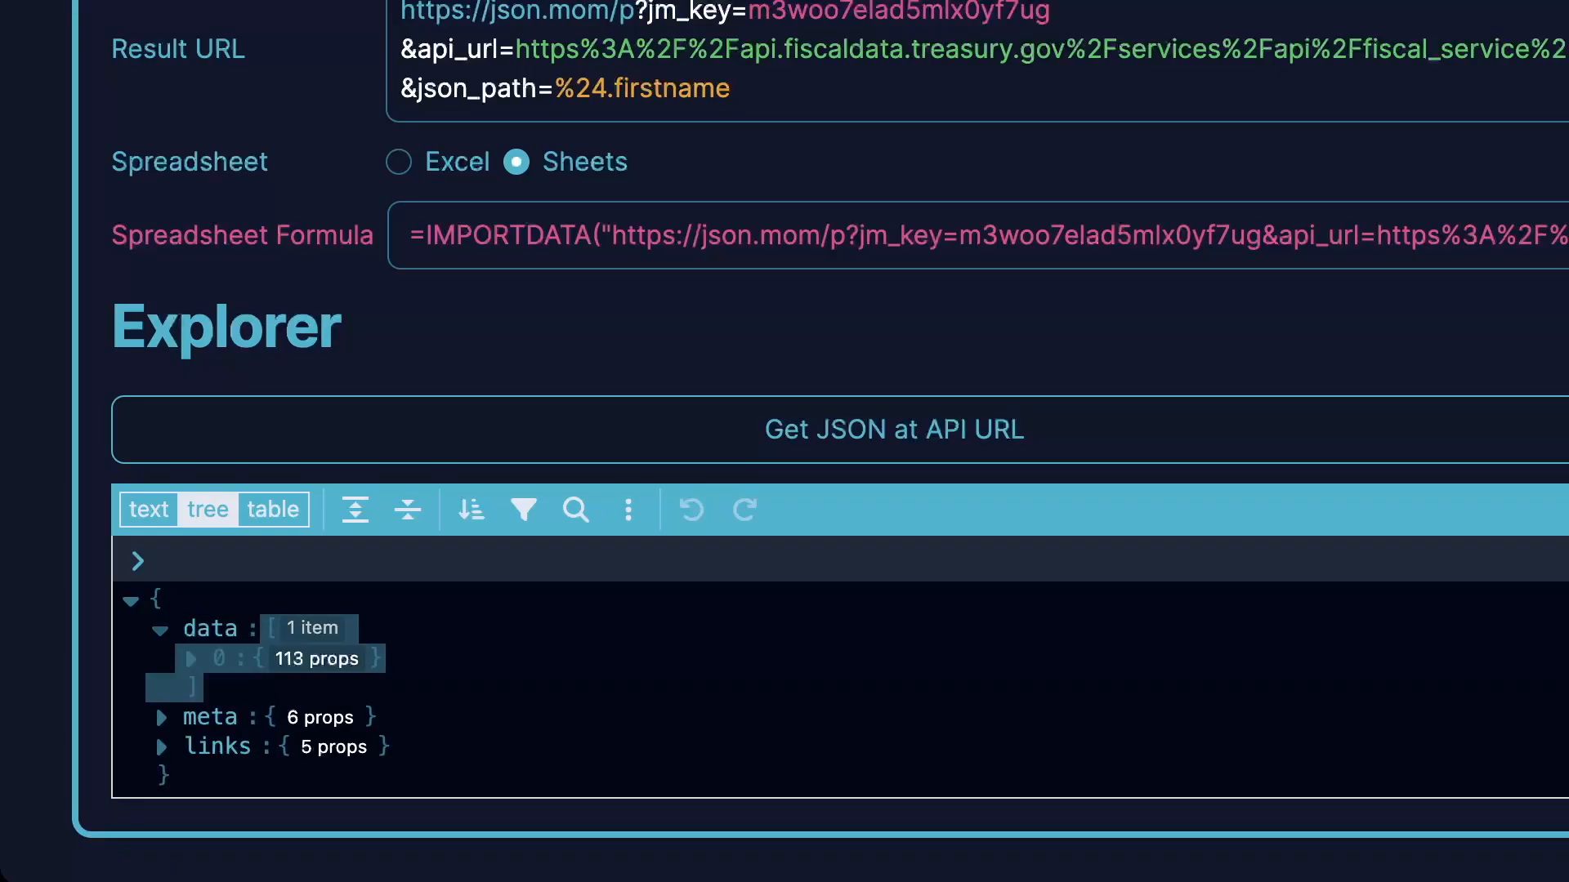
pyautogui.click(191, 659)
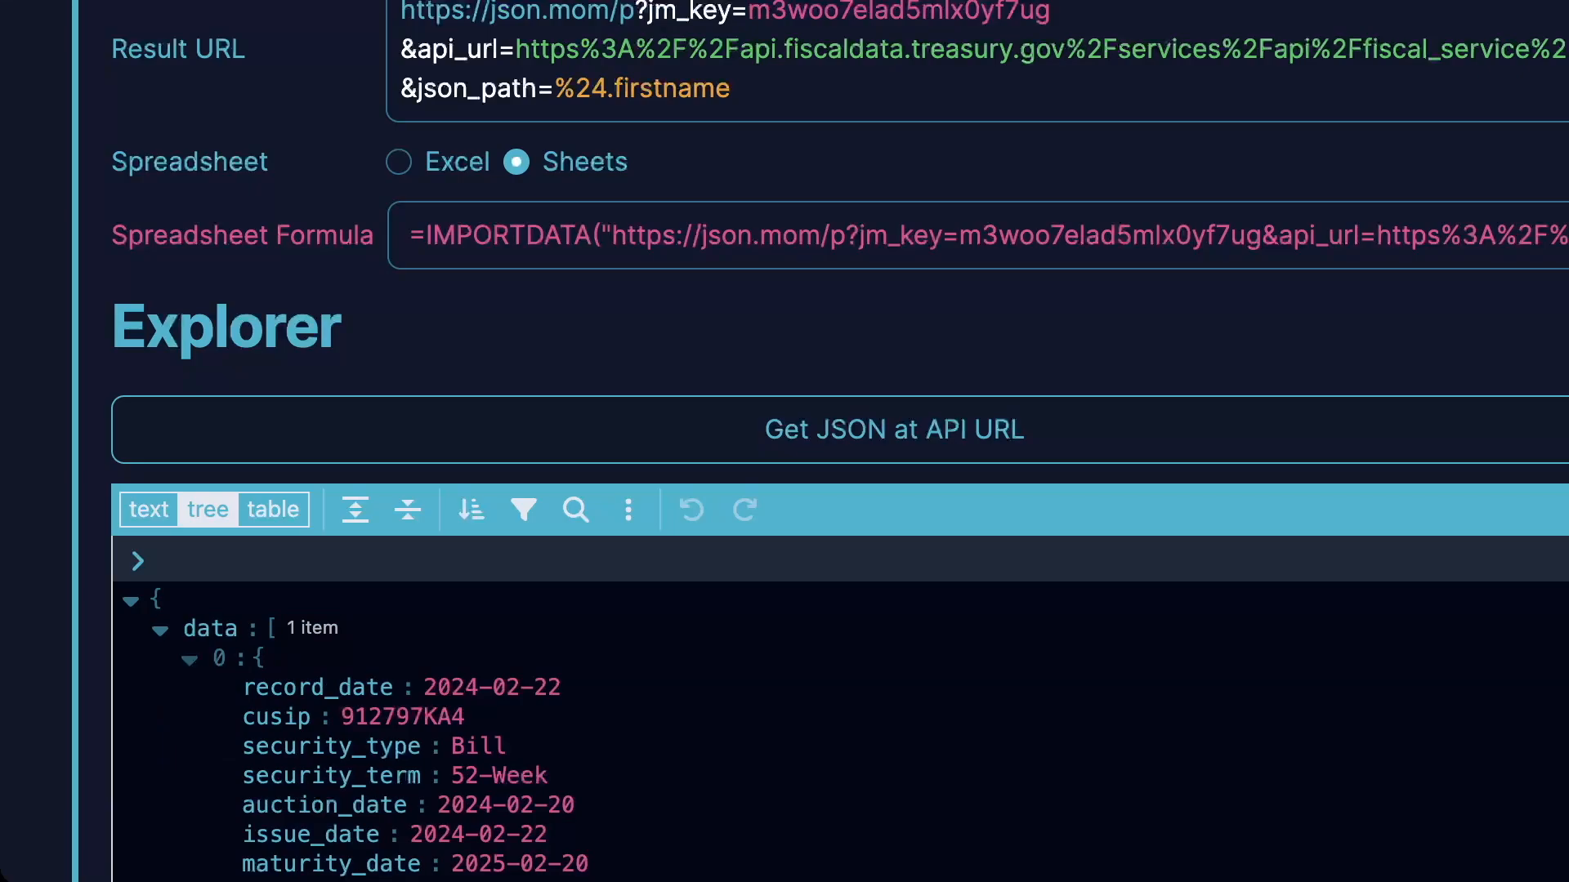
pyautogui.scroll(-3, 840, 441)
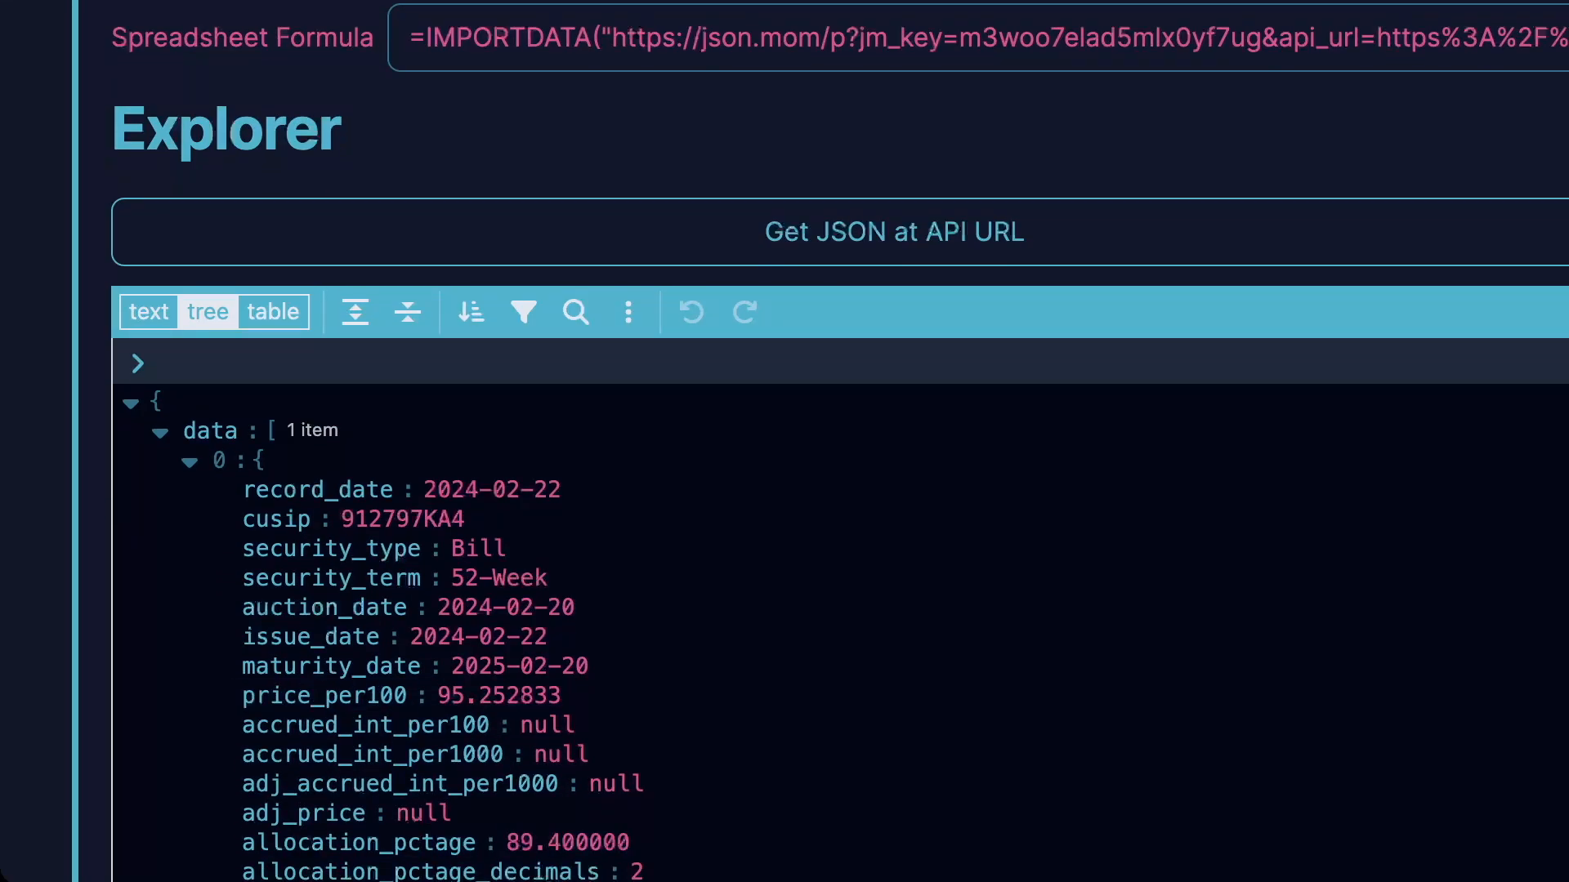
pyautogui.click(523, 695)
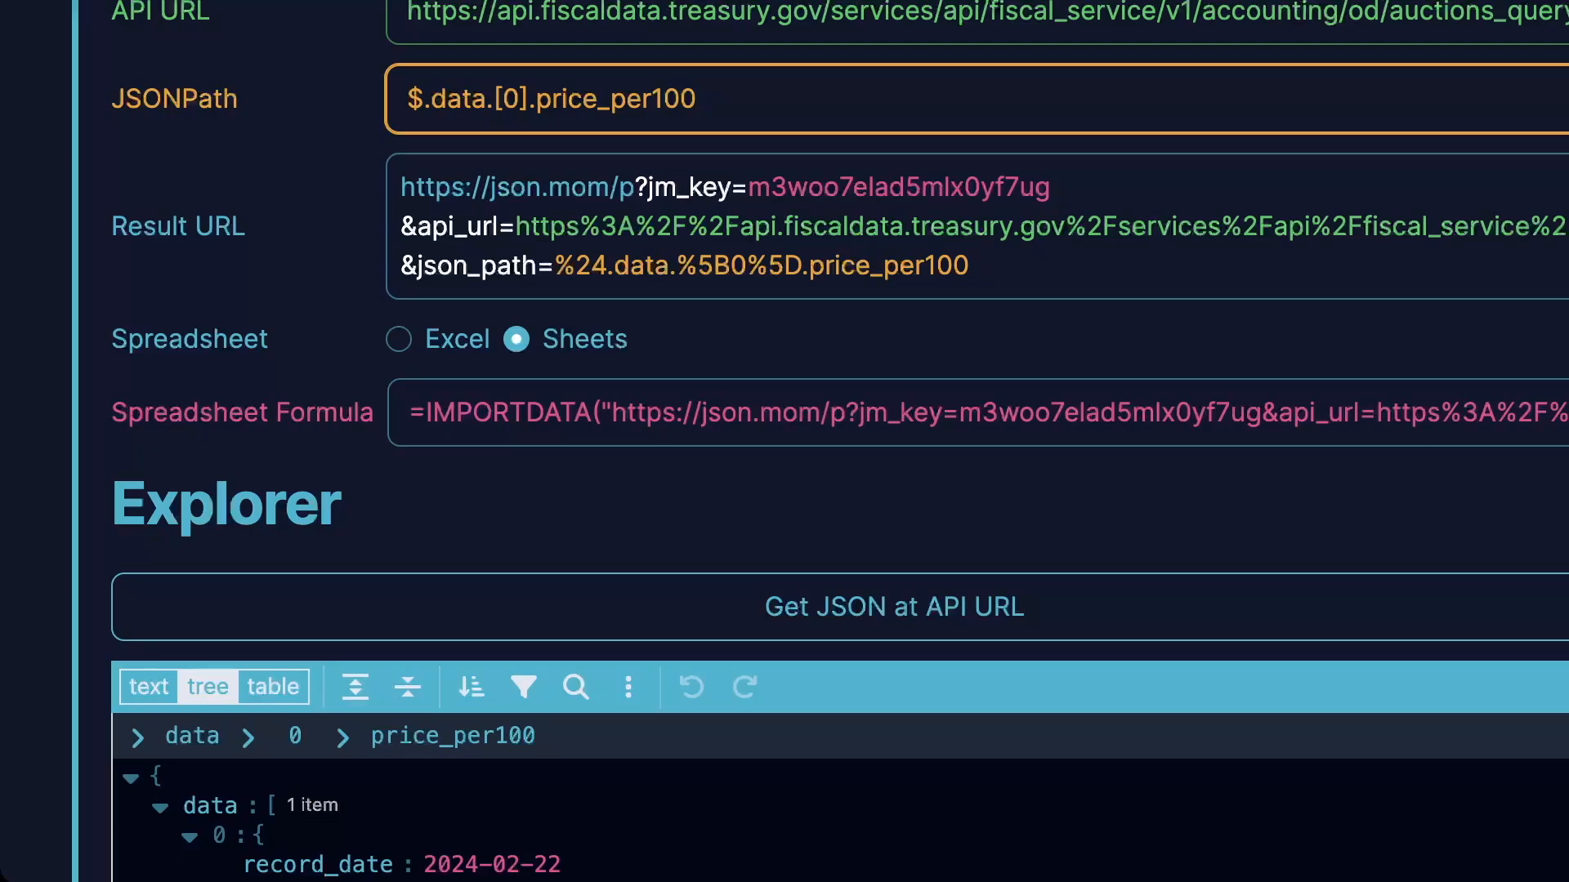
# - Examine the data, [0] and price_per100 segments of the JSONPath one after another
pyautogui.hotkey('shift', 'Right')
pyautogui.press('Right')
pyautogui.press('Right')
pyautogui.hotkey('shift', 'Right')
pyautogui.hotkey('shift', 'Right')
pyautogui.hotkey('shift', 'Right')
pyautogui.hotkey('shift', 'Right')
pyautogui.hotkey('shift', 'Right')
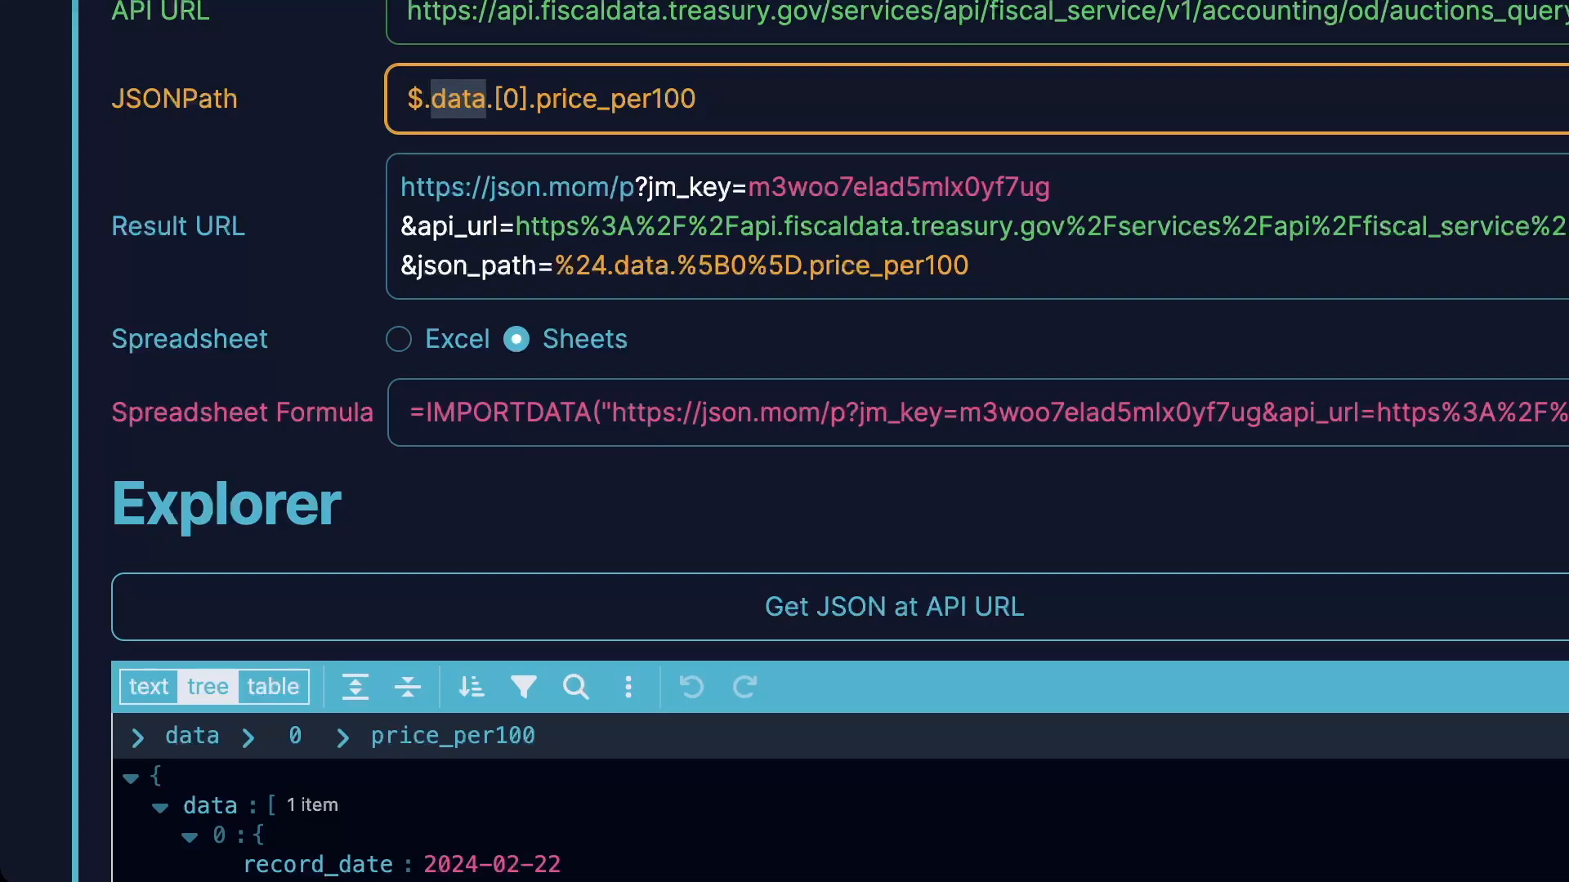
pyautogui.press('Right')
pyautogui.press('Right')
pyautogui.hotkey('shift', 'Right')
pyautogui.hotkey('shift', 'Right')
pyautogui.hotkey('shift', 'Right')
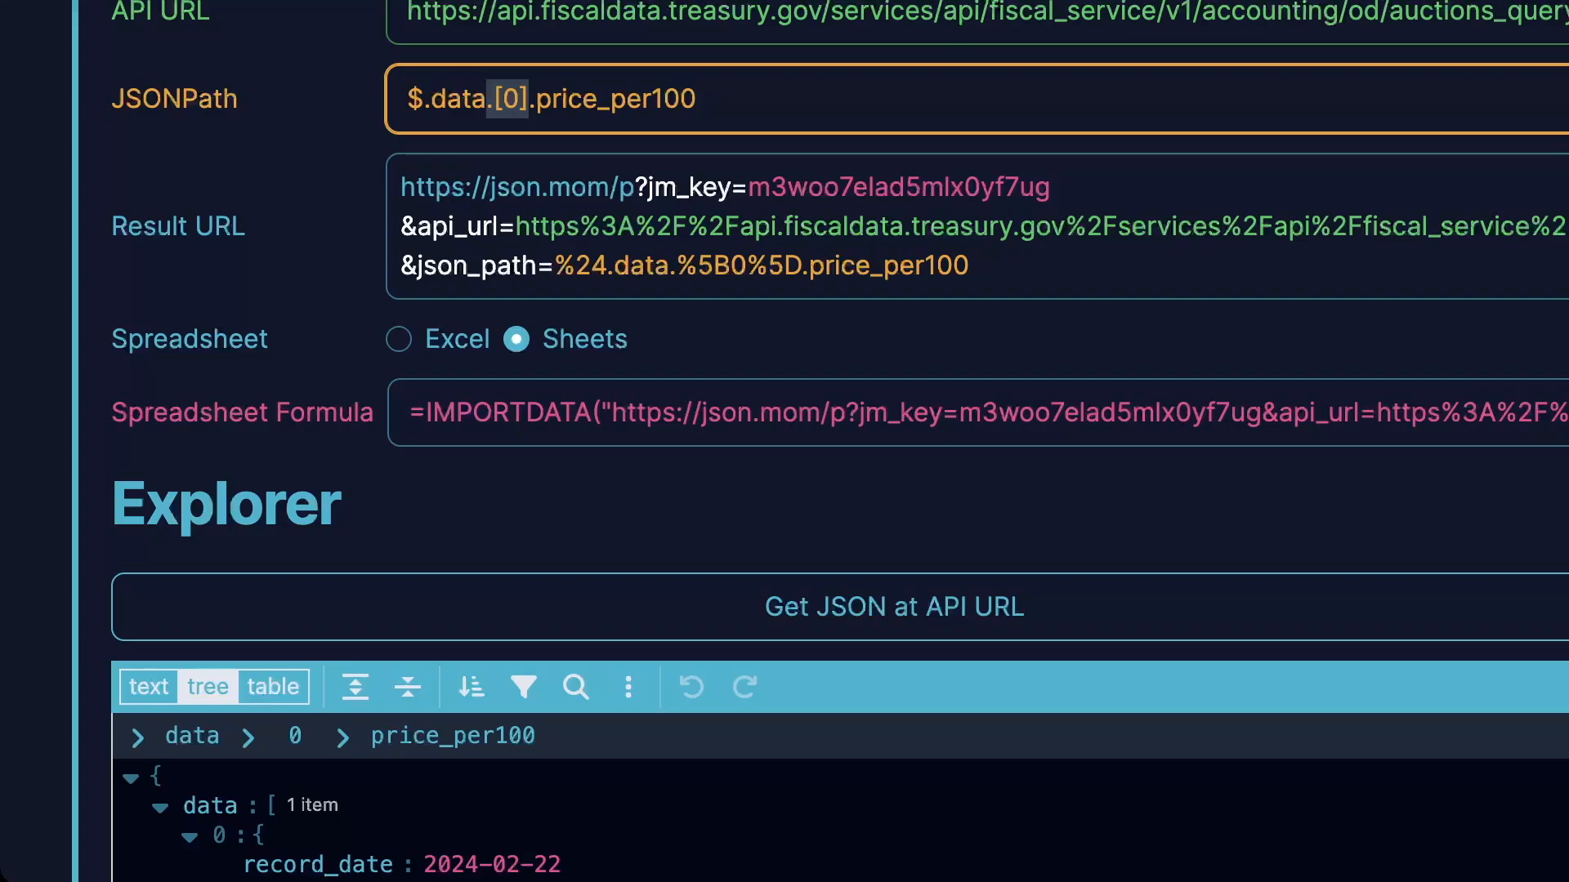
pyautogui.press('Right')
pyautogui.hotkey('shift', 'Right')
pyautogui.press('Right')
pyautogui.hotkey('shift', 'Right')
pyautogui.hotkey('shift', 'Right')
pyautogui.hotkey('shift', 'Right')
pyautogui.hotkey('shift', 'Right')
pyautogui.hotkey('shift', 'Right')
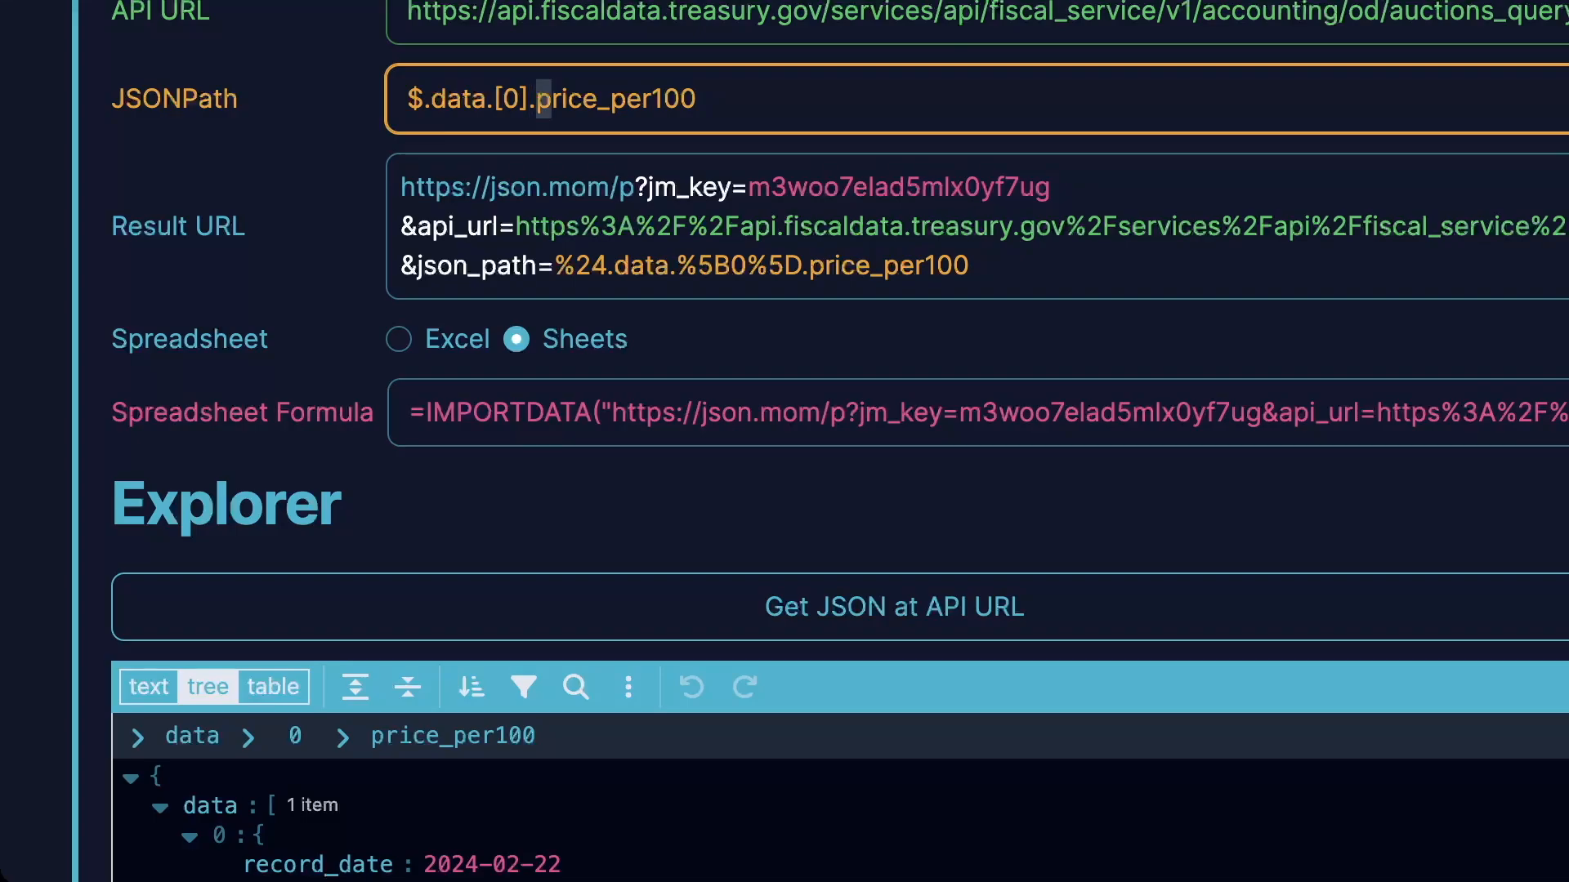
pyautogui.hotkey('shift', 'Right')
pyautogui.hotkey('shift', 'Right')
pyautogui.hotkey('shift', 'Right')
pyautogui.hotkey('shift', 'Right')
pyautogui.hotkey('shift', 'Right')
pyautogui.hotkey('shift', 'Right')
pyautogui.hotkey('shift', 'Right')
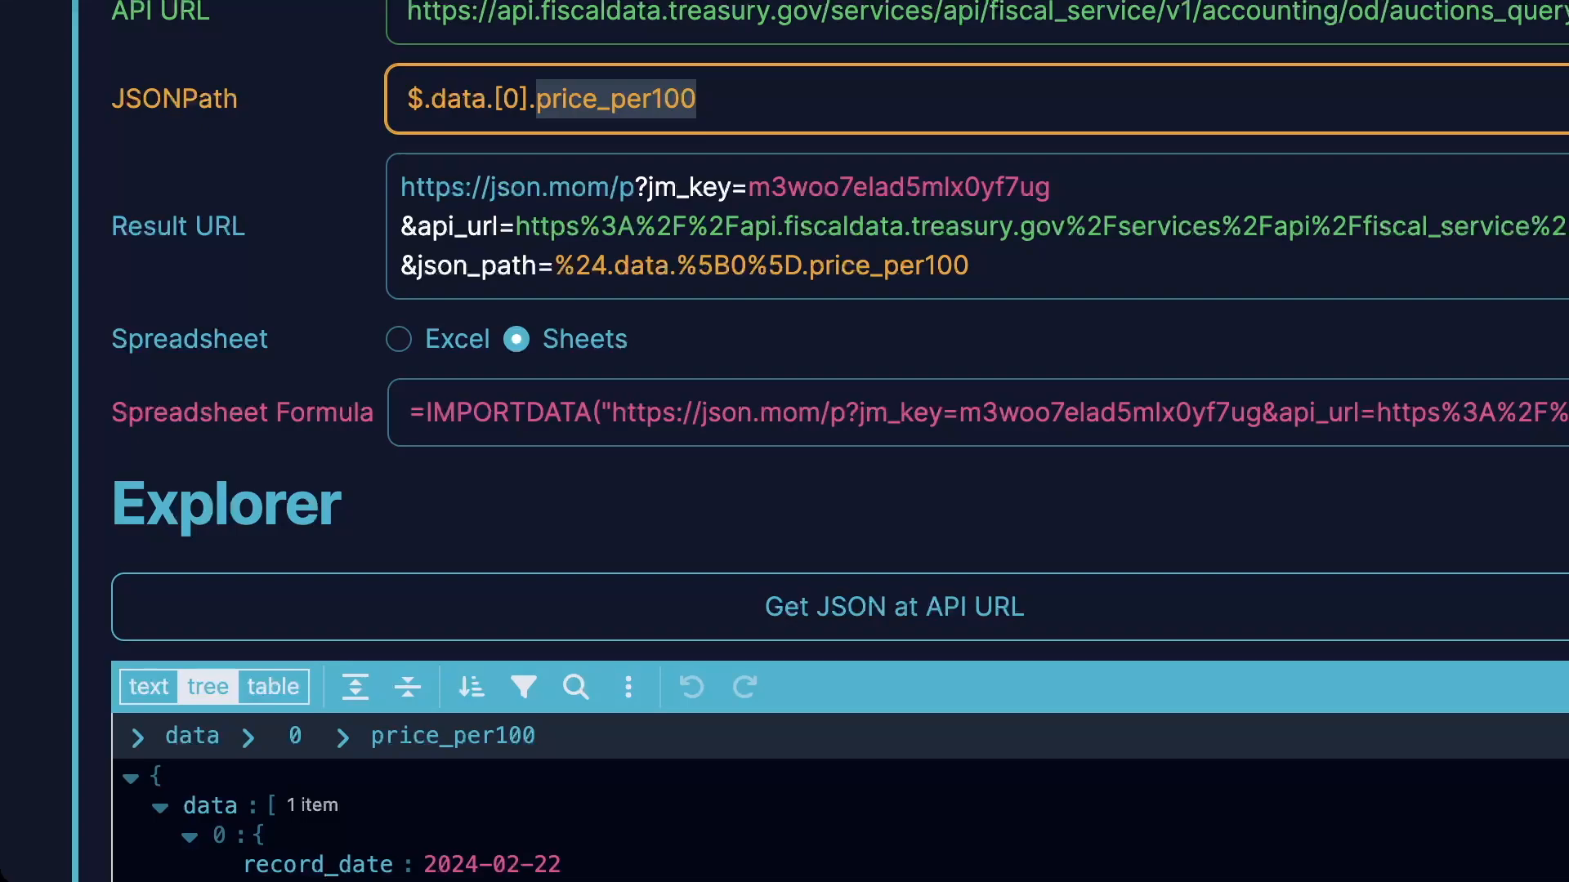
# - Copy the JSONPath $.data.[0].price_per100 into cell E8 of the Google Sheets tracker, above the Price Per 100 header
pyautogui.press('Right')
pyautogui.hotkey('shift', 'Home')
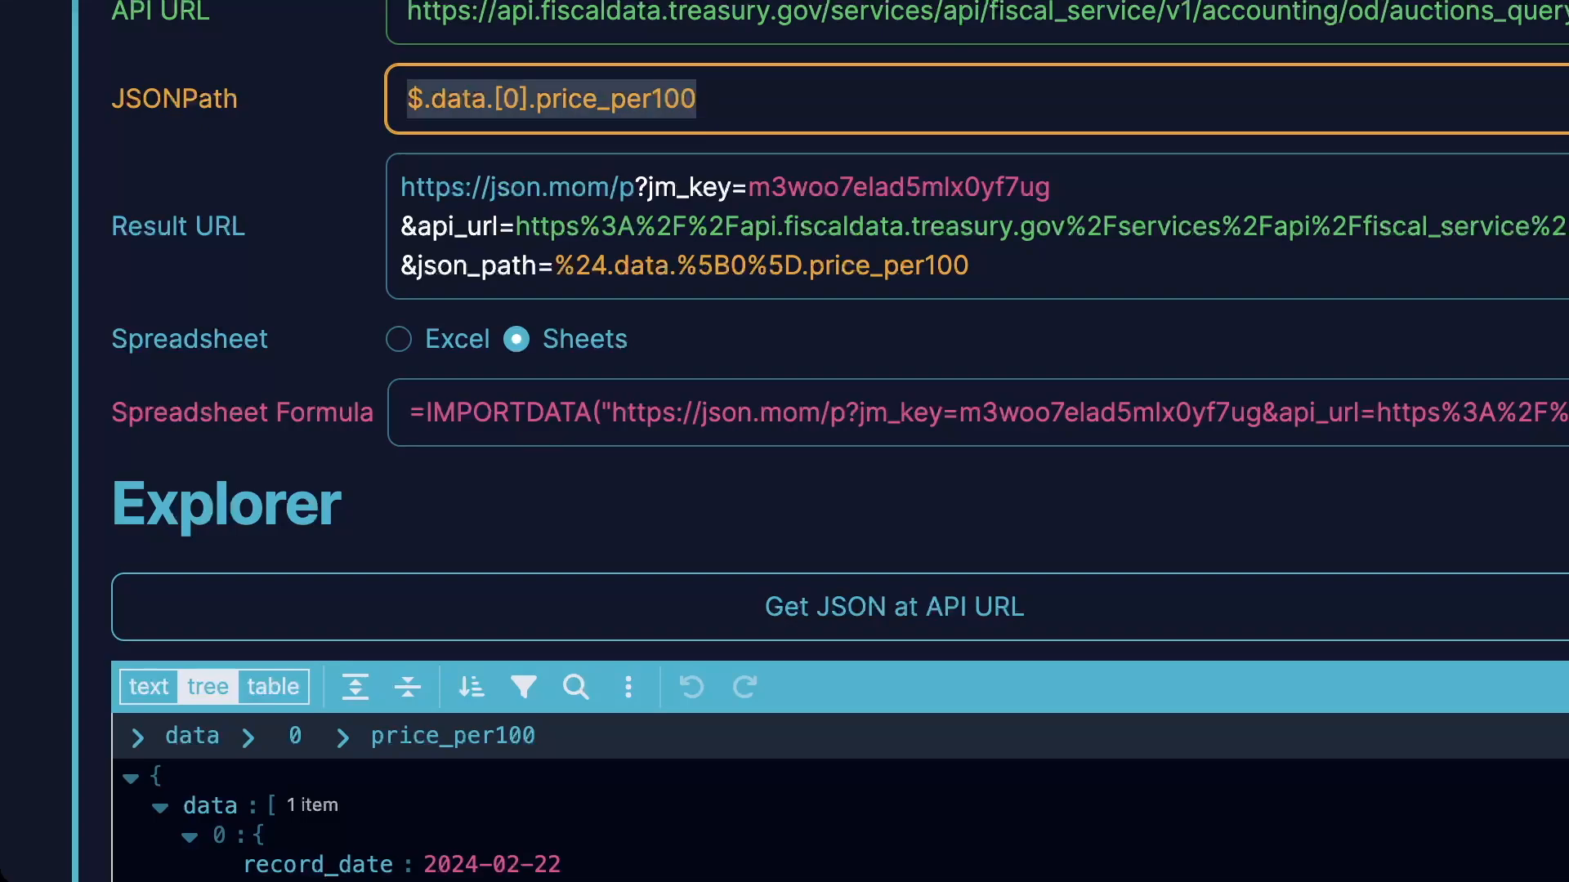
pyautogui.hotkey('ctrl', 'Tab')
pyautogui.press('Up')
pyautogui.press('Right')
pyautogui.press('Right')
pyautogui.press('Up')
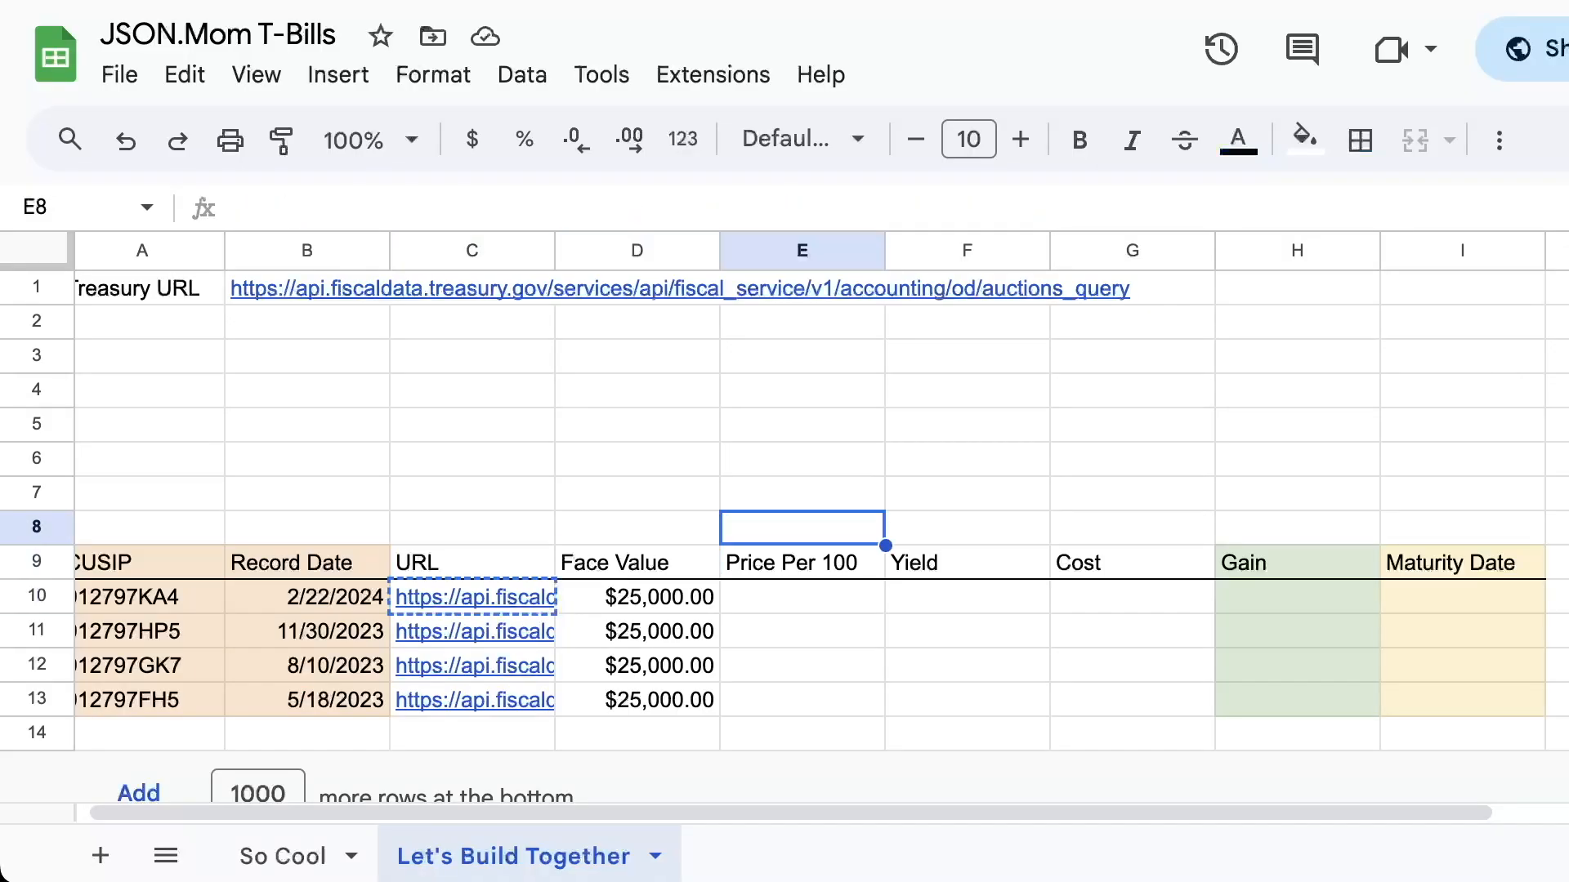
pyautogui.hotkey('ctrl', 'v')
pyautogui.press('Return')
pyautogui.press('Up')
# - Enter the JSONPath $.data.[0].high_investment_rate in F8, above the Yield header
pyautogui.press('Right')
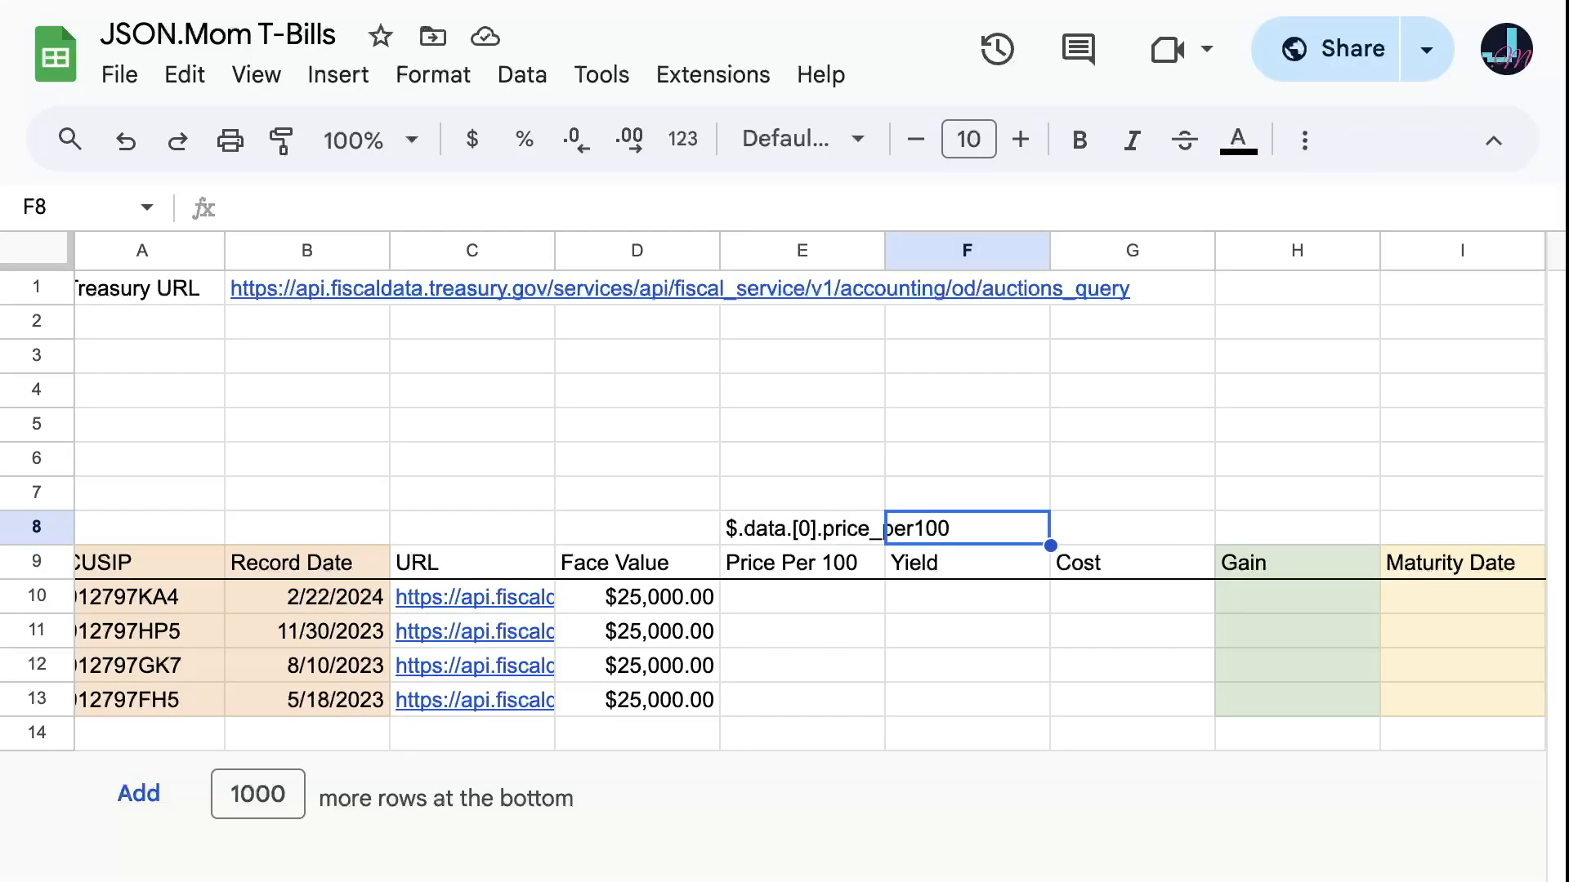
pyautogui.press('Return')
pyautogui.write('$.data.[0].hi')
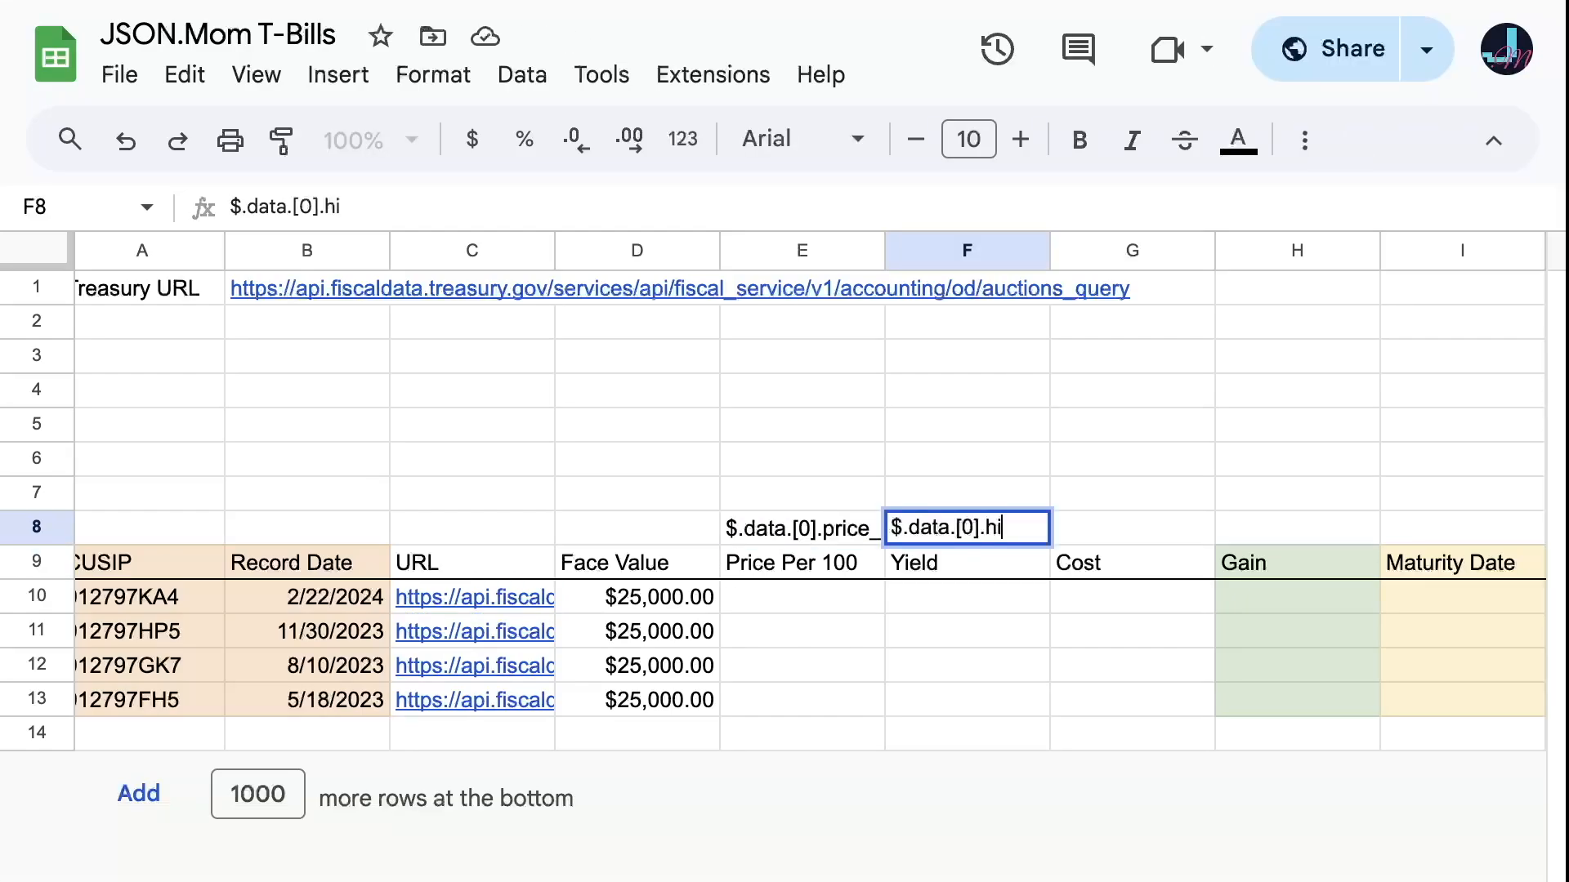
pyautogui.write('gh_investment_rate')
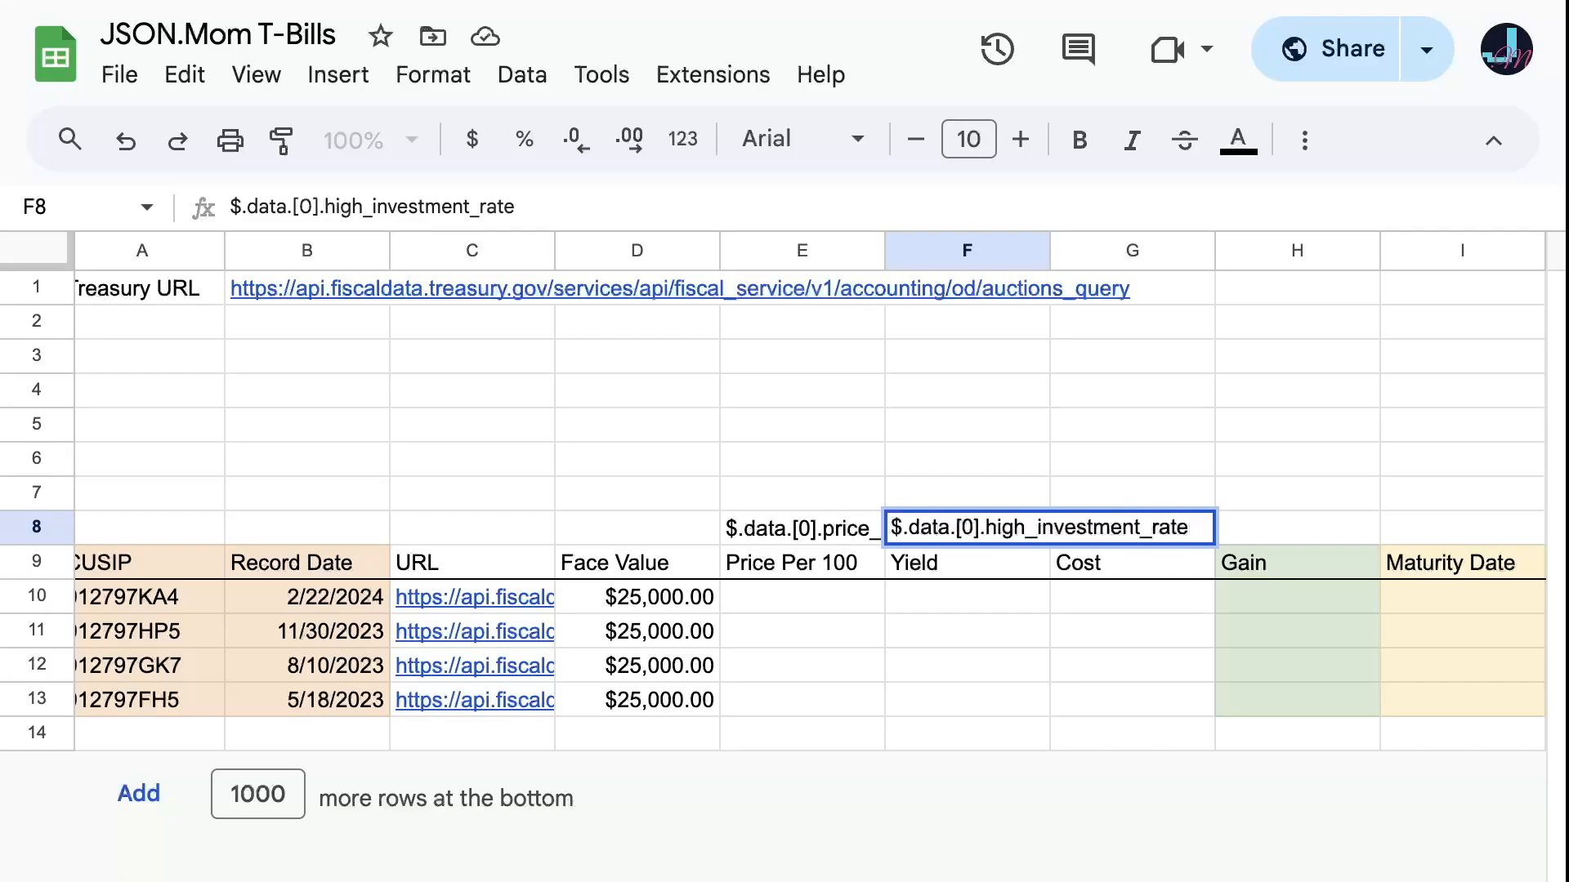
pyautogui.press('Return')
# - Enter the JSONPath $.data.[0].maturity_date in I8, above the Maturity Date header
pyautogui.press('Right')
pyautogui.press('Right')
pyautogui.press('Right')
pyautogui.press('Up')
pyautogui.press('Return')
pyautogui.write('$.data.[0].')
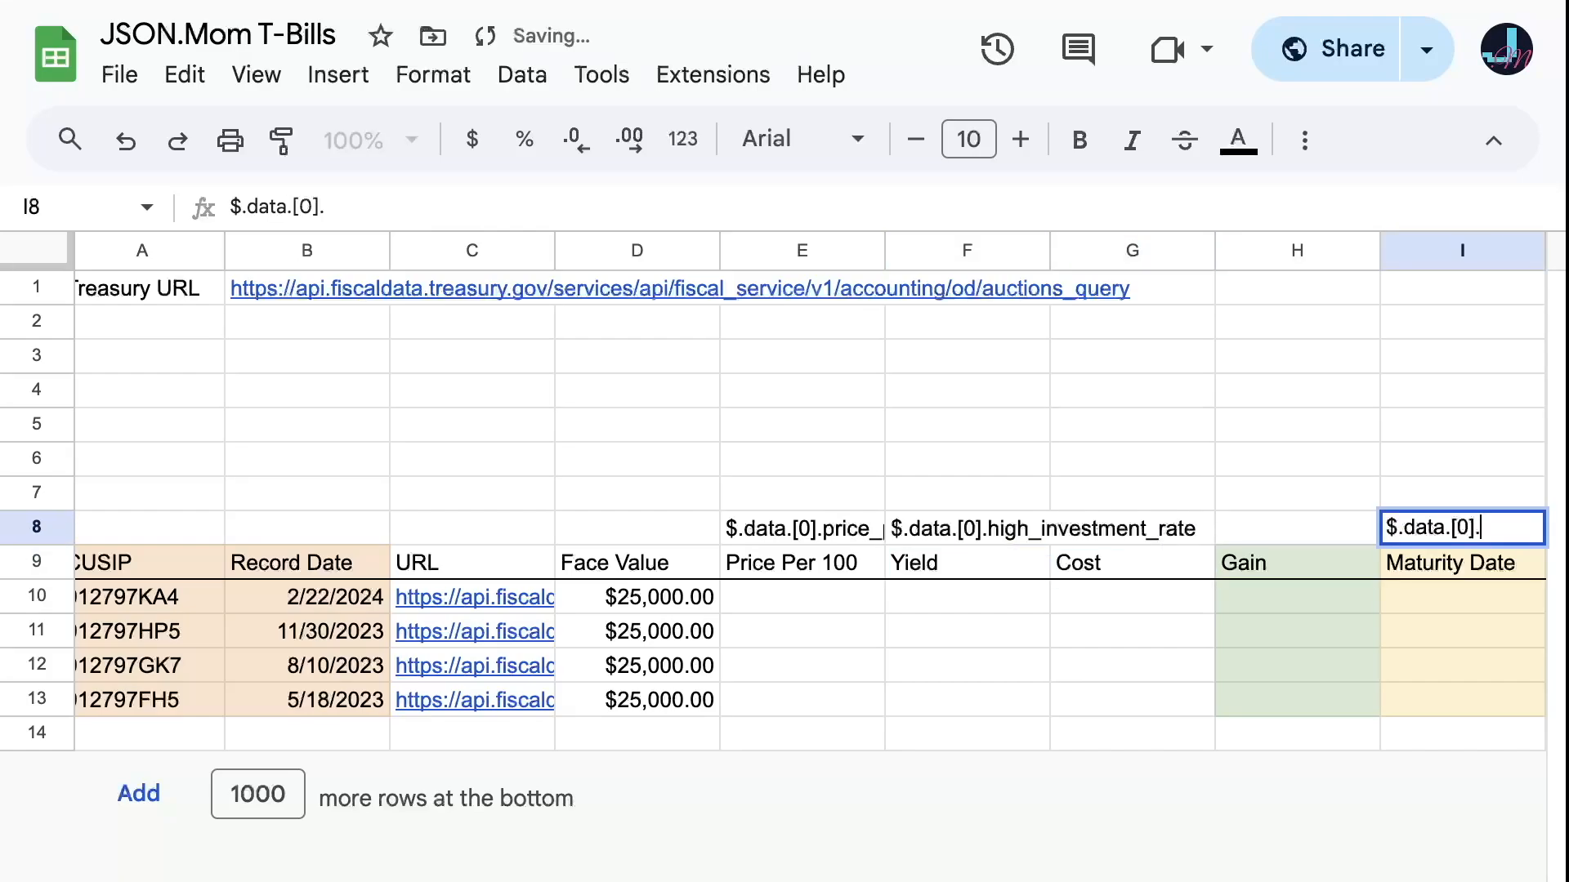
pyautogui.write('maturity_date')
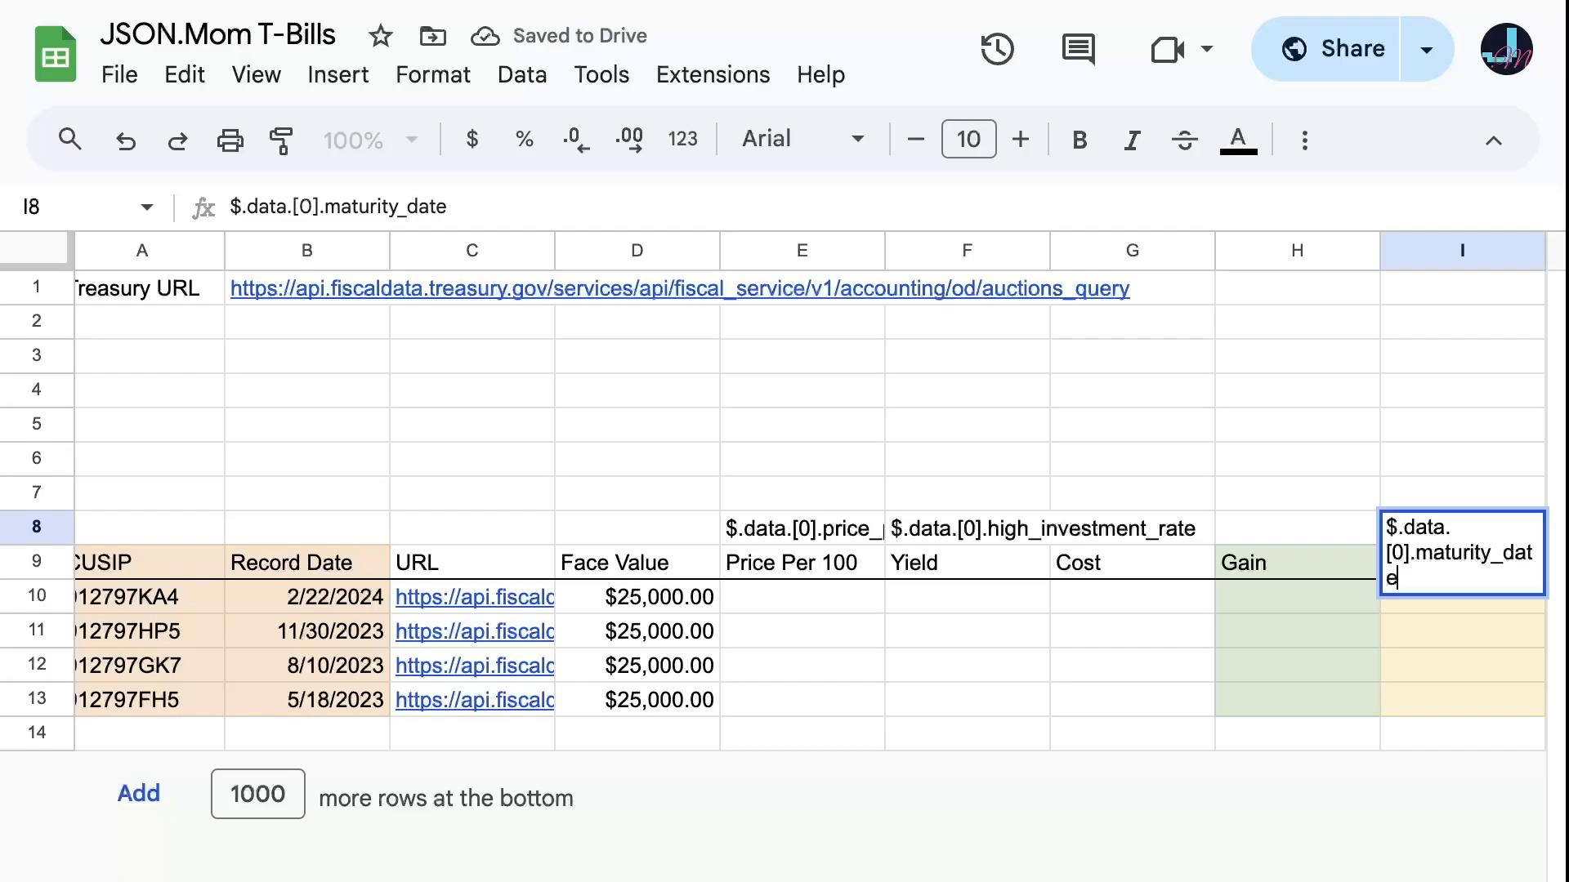
pyautogui.press('Return')
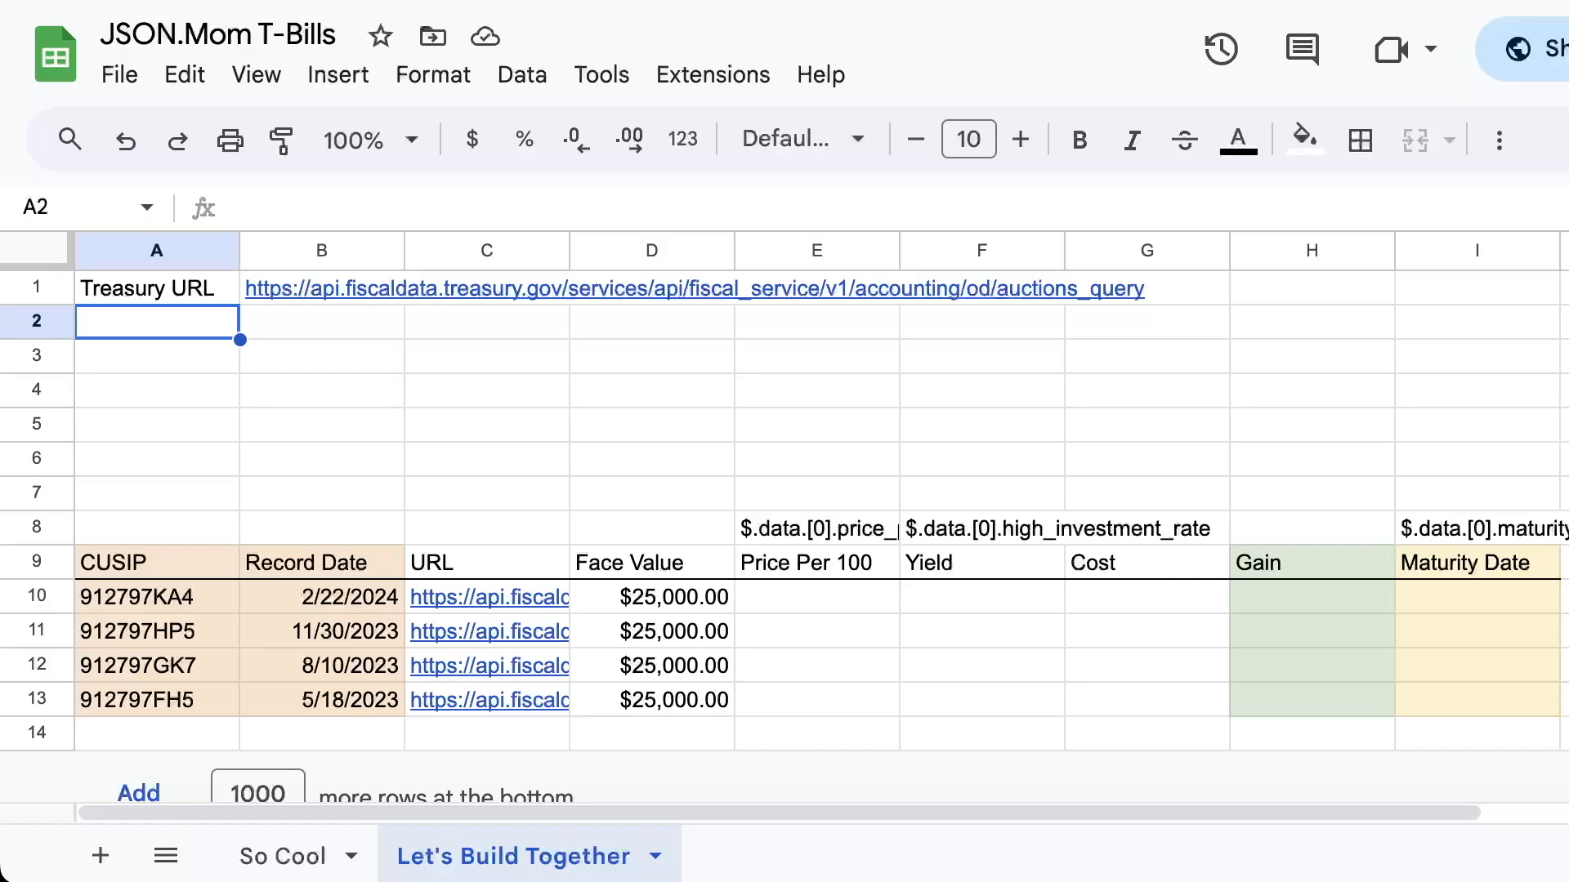
pyautogui.write('JSON.Mom U')
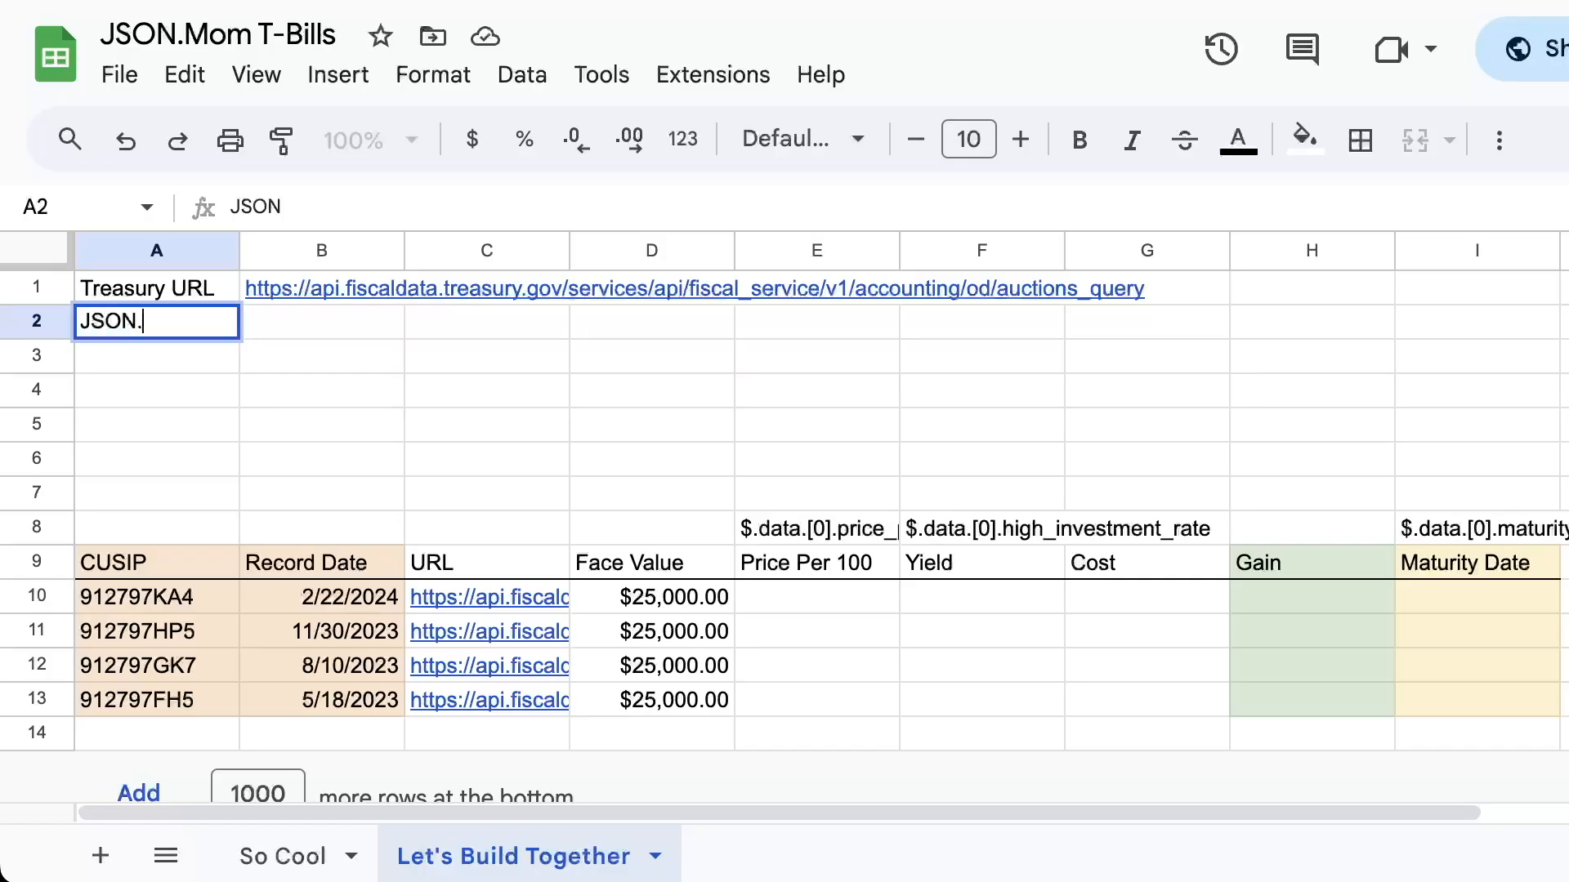
pyautogui.write('RL')
pyautogui.press('Tab')
pyautogui.hotkey('ctrl', 'v')
pyautogui.click(81, 207)
pyautogui.write('JM_URL')
pyautogui.press('Return')
pyautogui.write('://json.mom/p')
pyautogui.press('Return')
# - Label A3 JM Key, name cell B3 JM_KEY, and paste the API key into it
pyautogui.click(156, 356)
pyautogui.write('JM Key')
pyautogui.press('Tab')
pyautogui.click(82, 206)
pyautogui.write('JM_KE')
pyautogui.write('Y')
pyautogui.press('Return')
pyautogui.hotkey('ctrl', 'v')
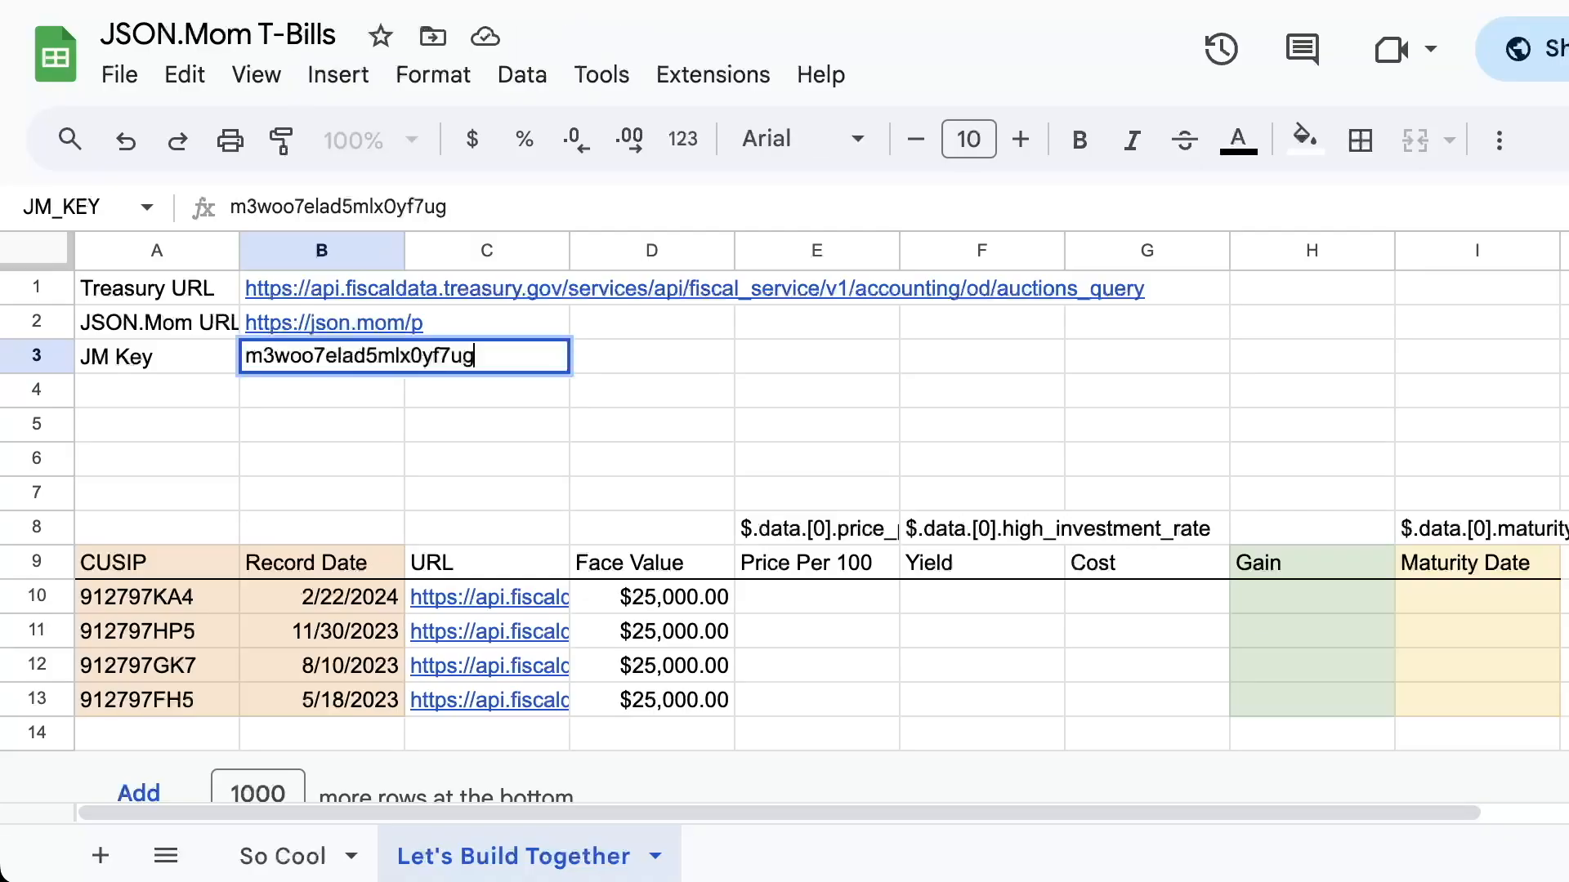
pyautogui.press('Return')
# - Start an IMPORTDATA formula in E10 whose URL begins with JM_URL & "?jm_key=" & JM_KEY
pyautogui.click(817, 597)
pyautogui.write('=')
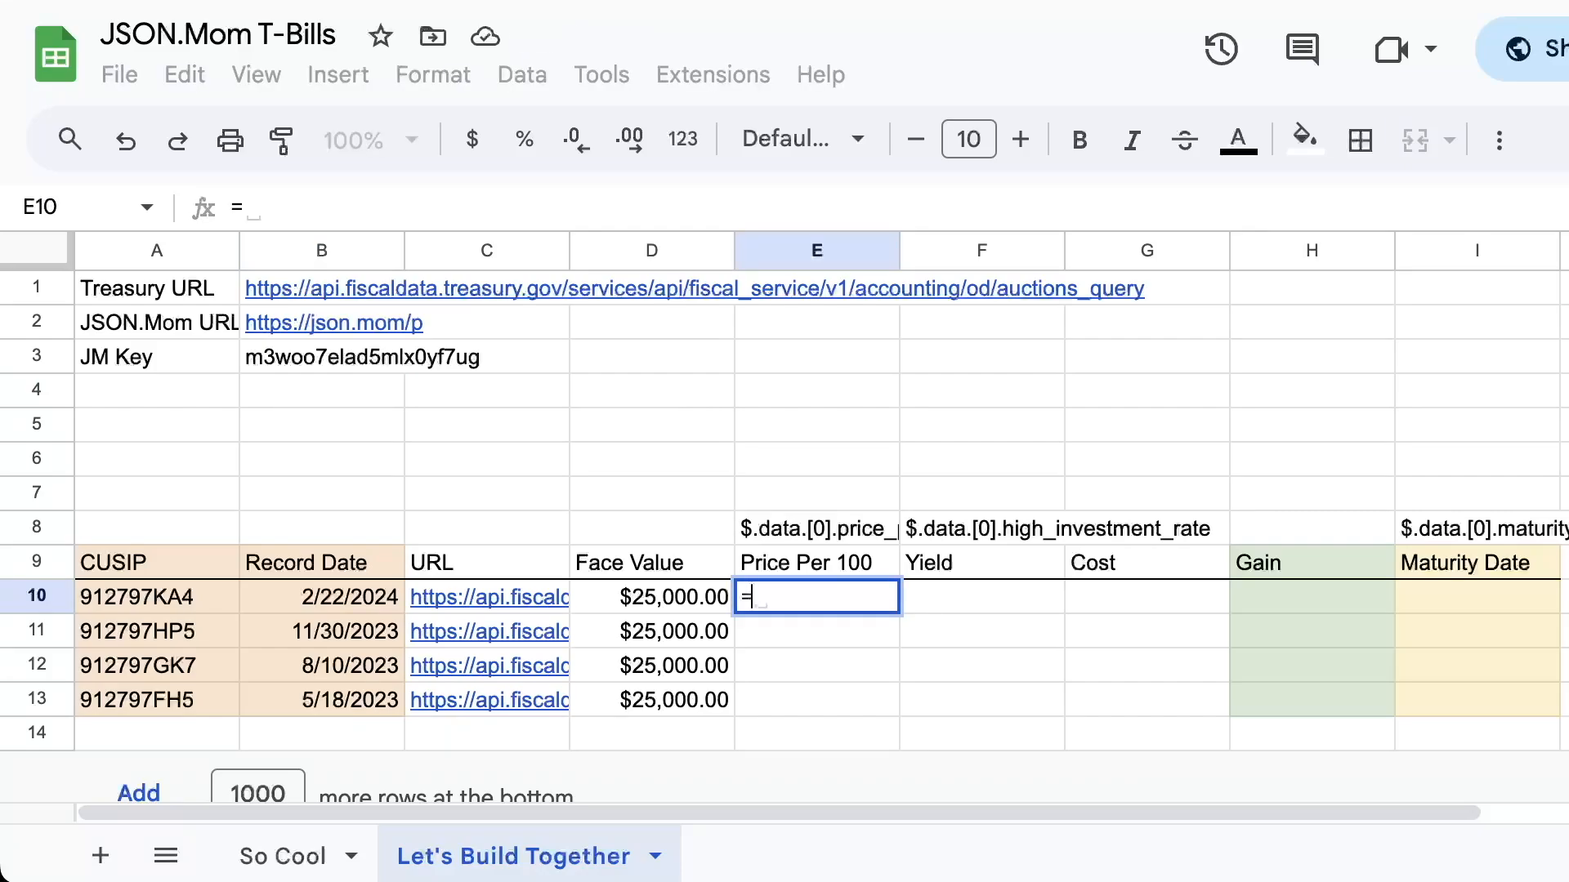
pyautogui.write('IMPORTDA')
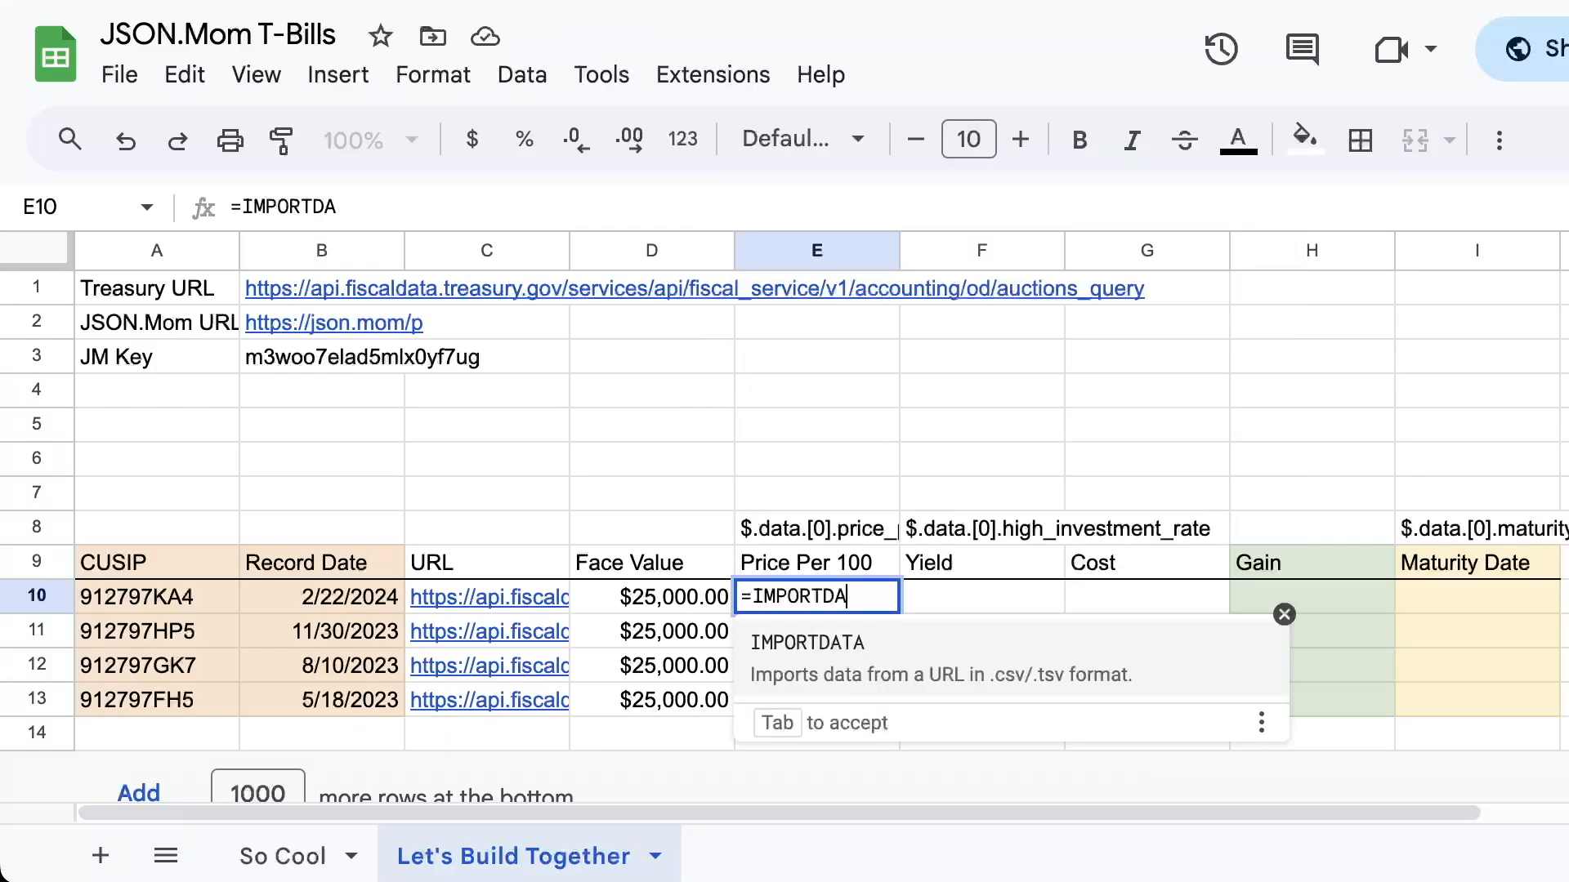
pyautogui.press('Tab')
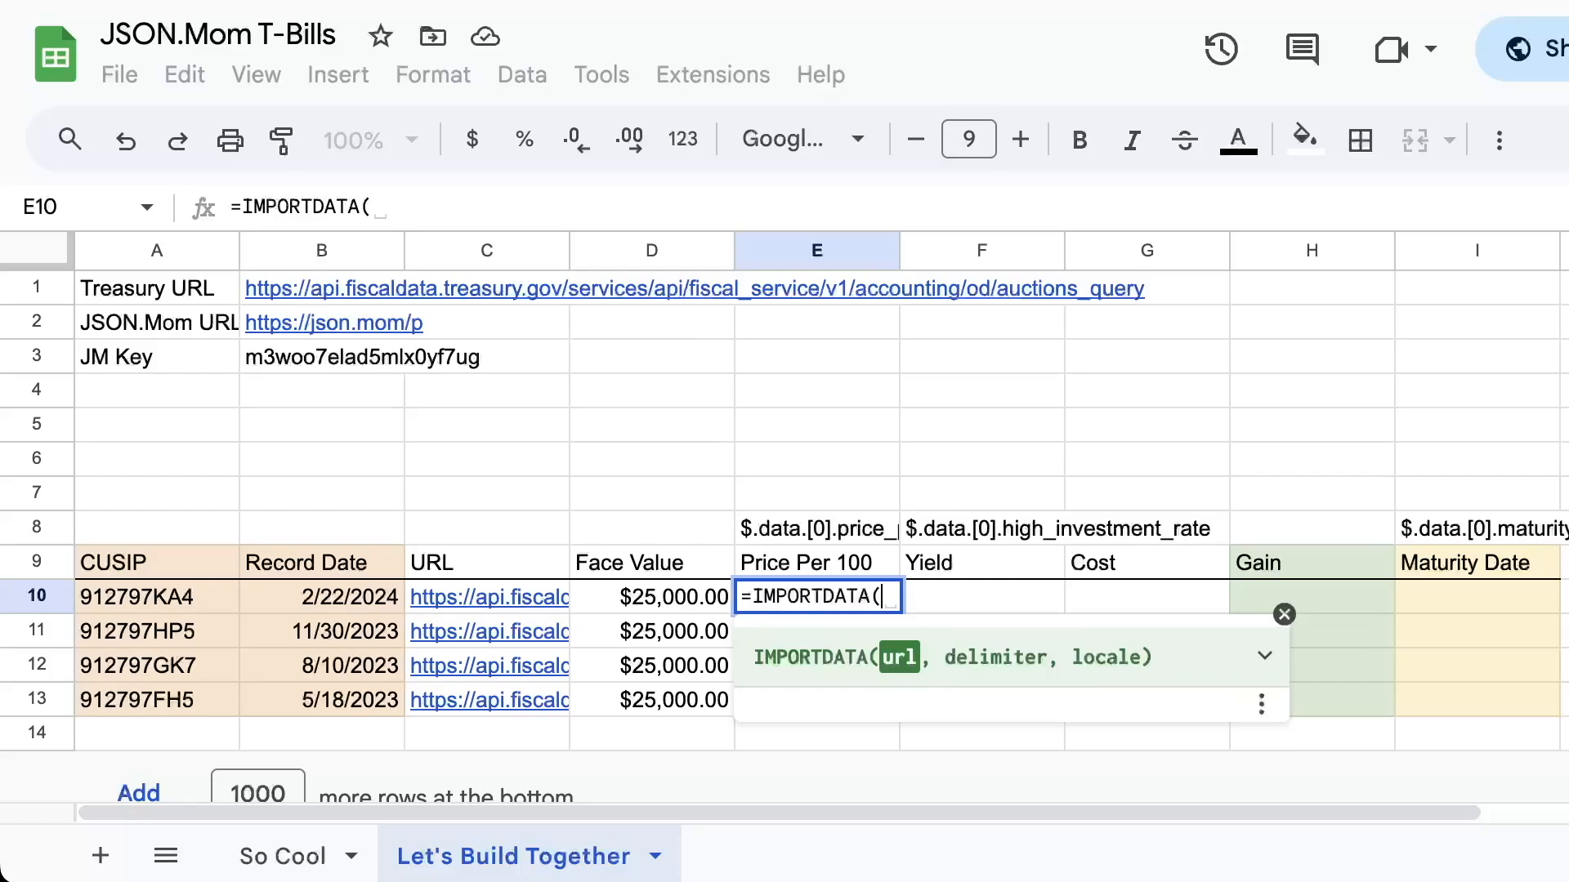
pyautogui.write('JM')
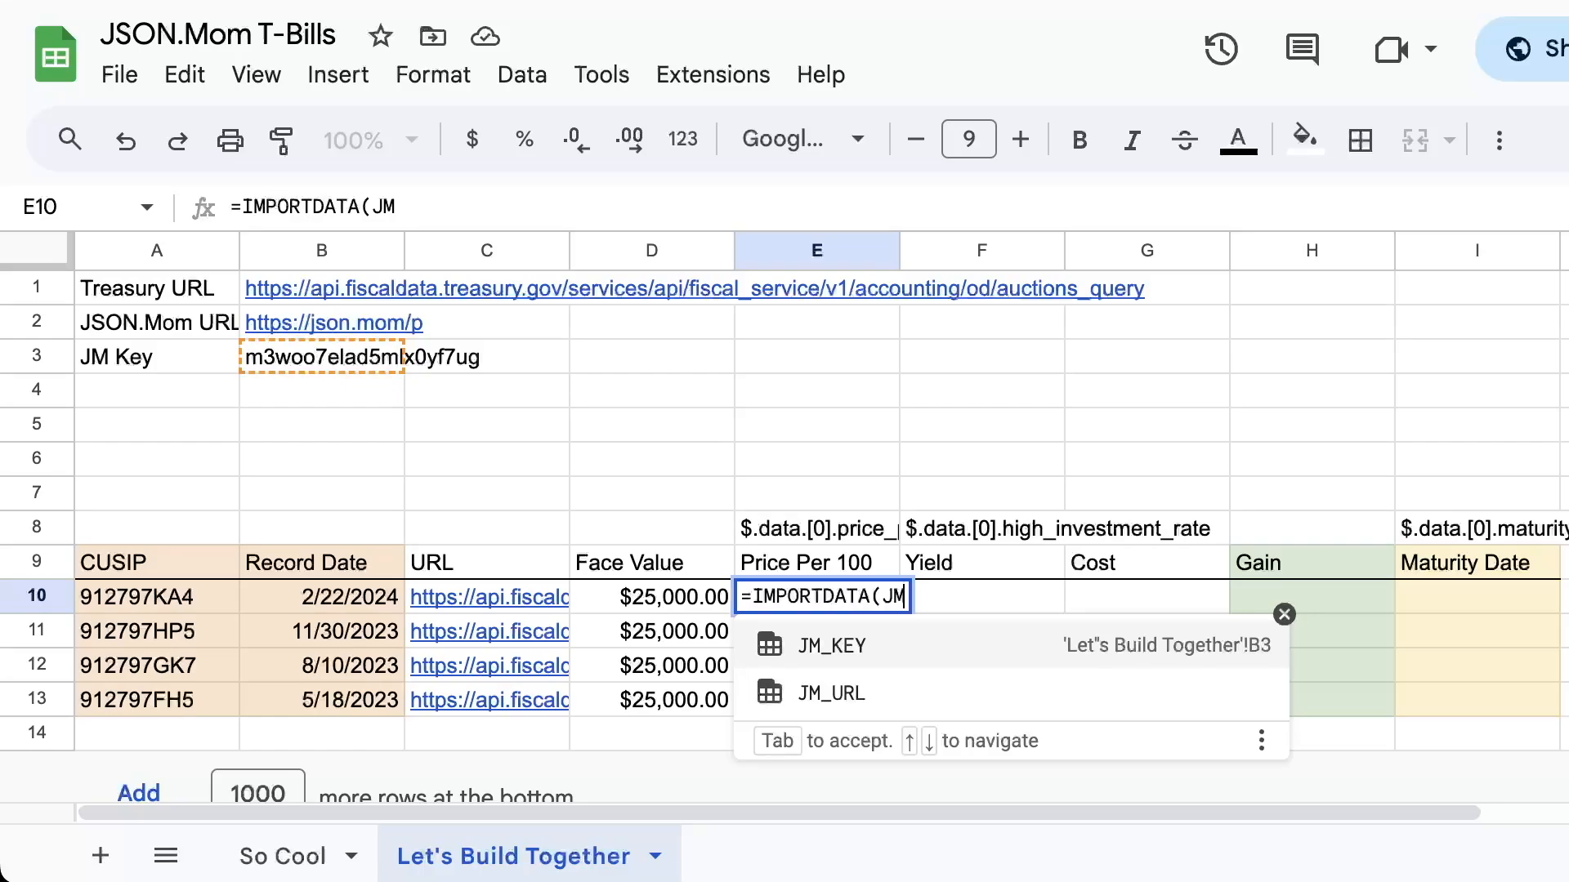
pyautogui.press('Down')
pyautogui.press('Tab')
pyautogui.write('& "')
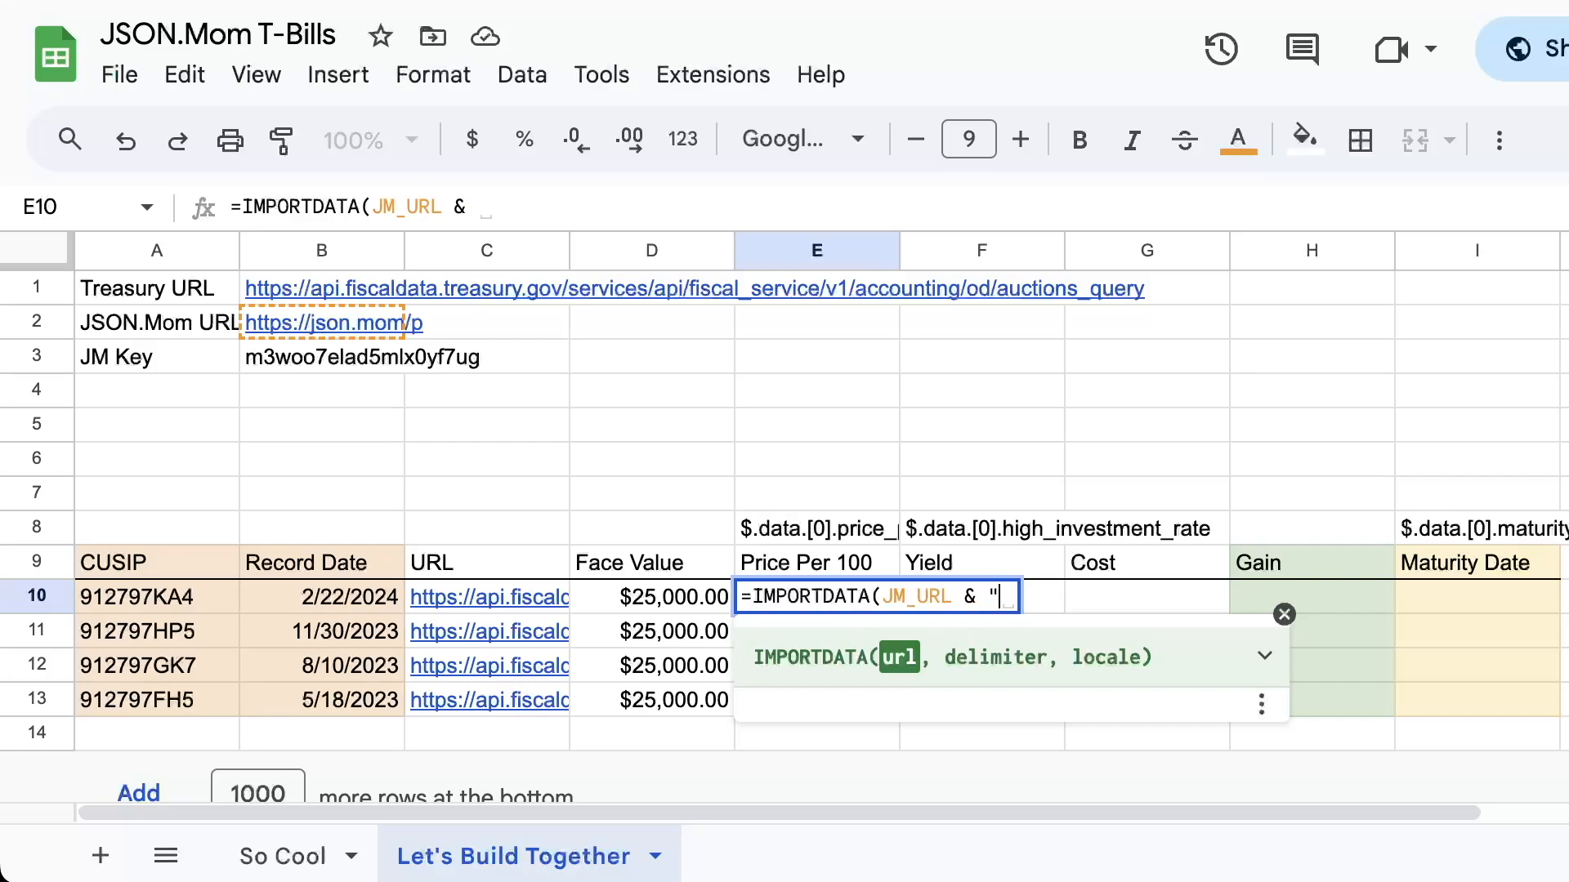
pyautogui.write('?')
pyautogui.write('jm_key')
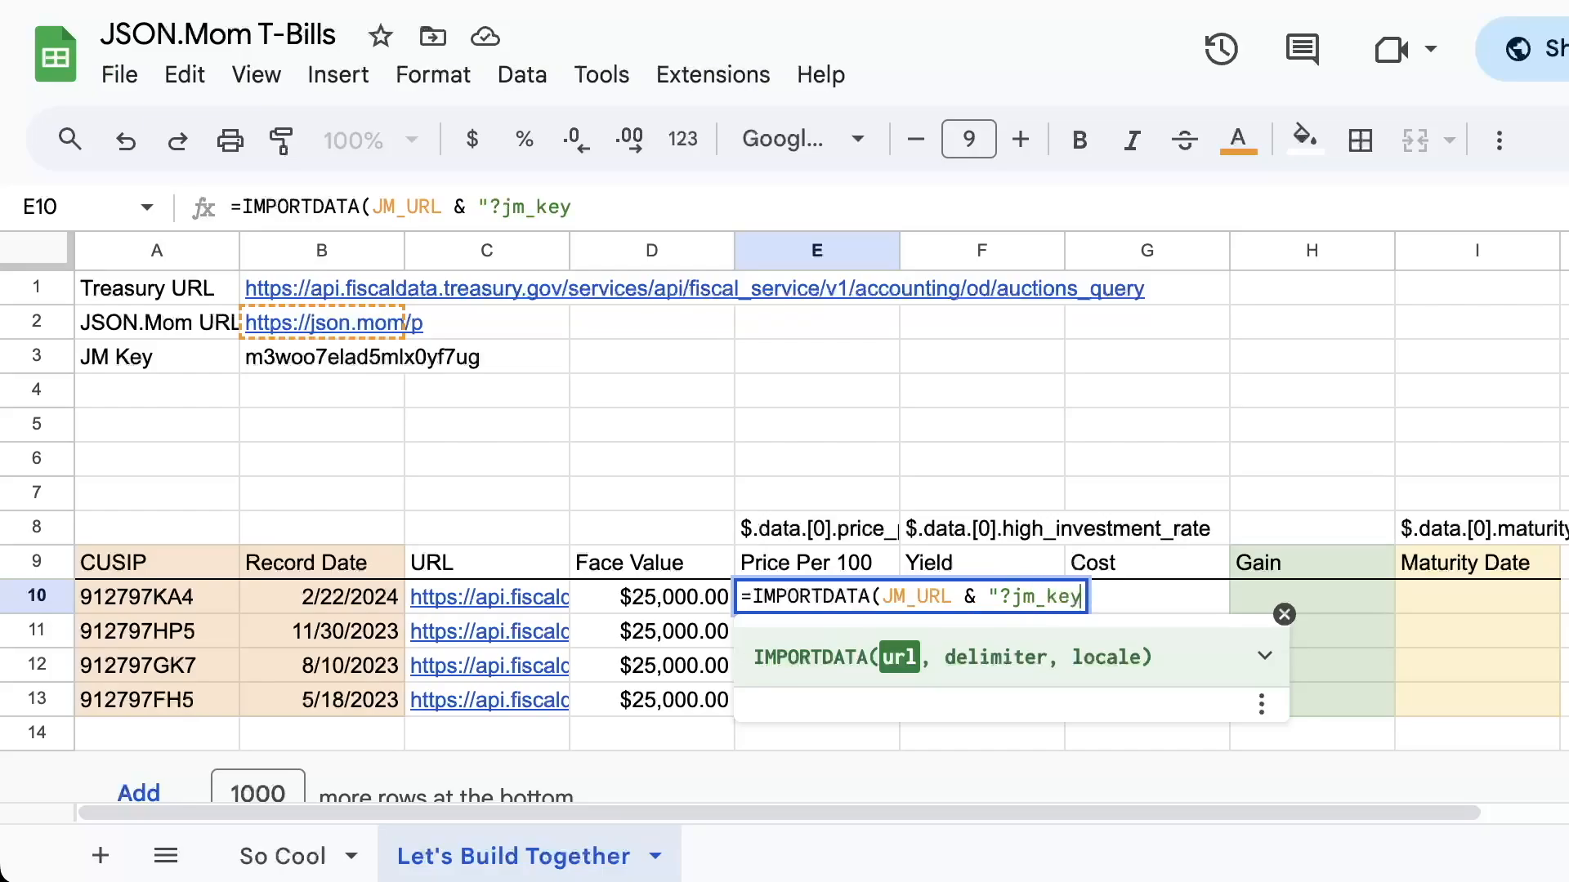
pyautogui.write('=" & ')
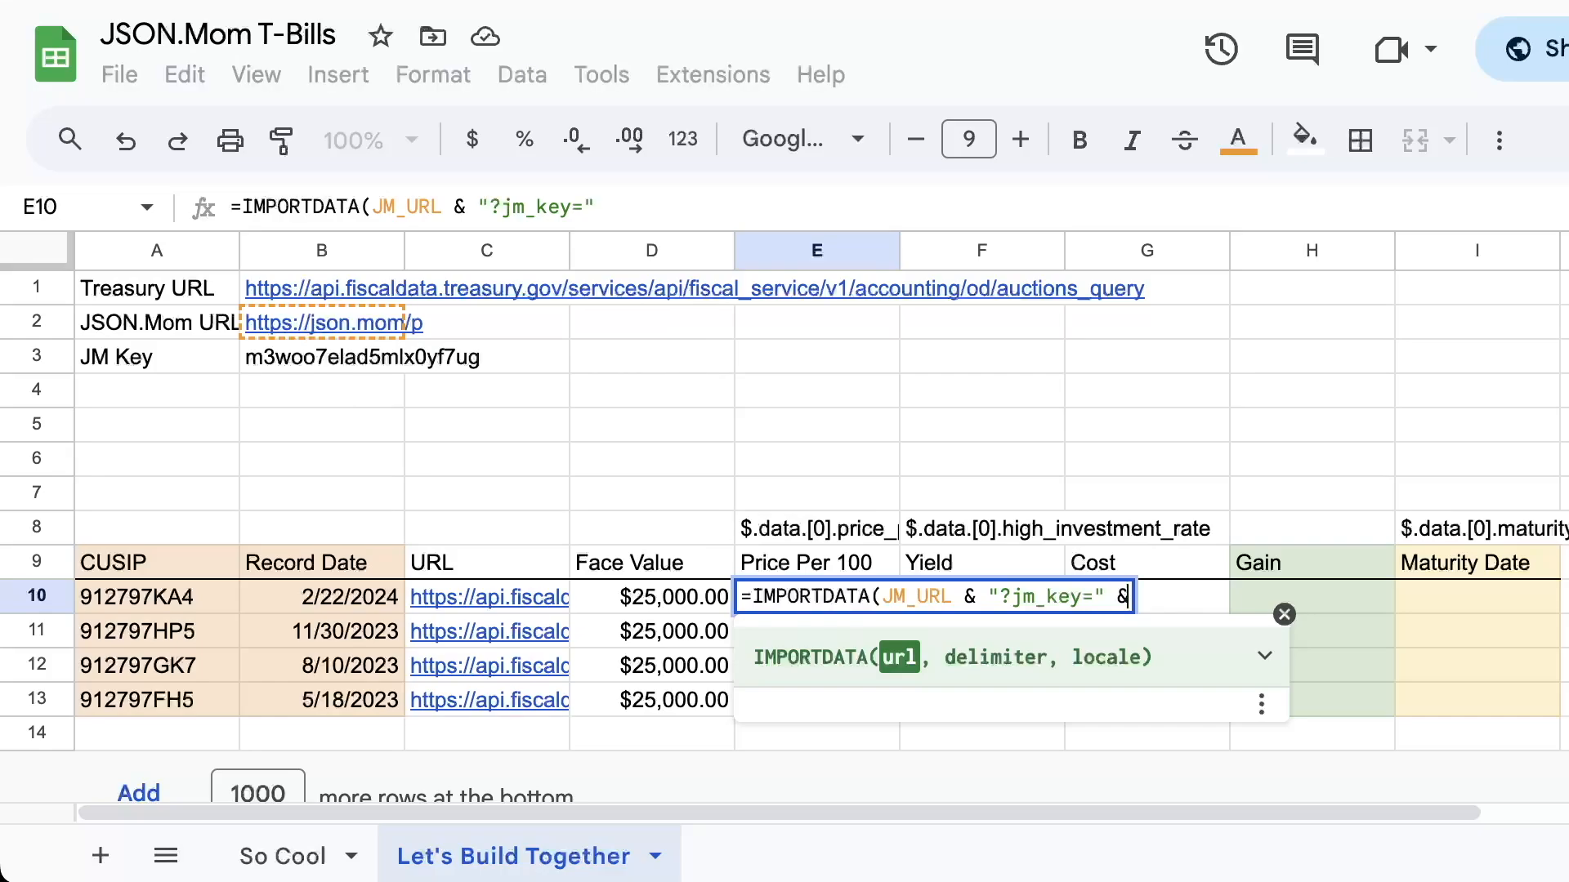
pyautogui.write('JM')
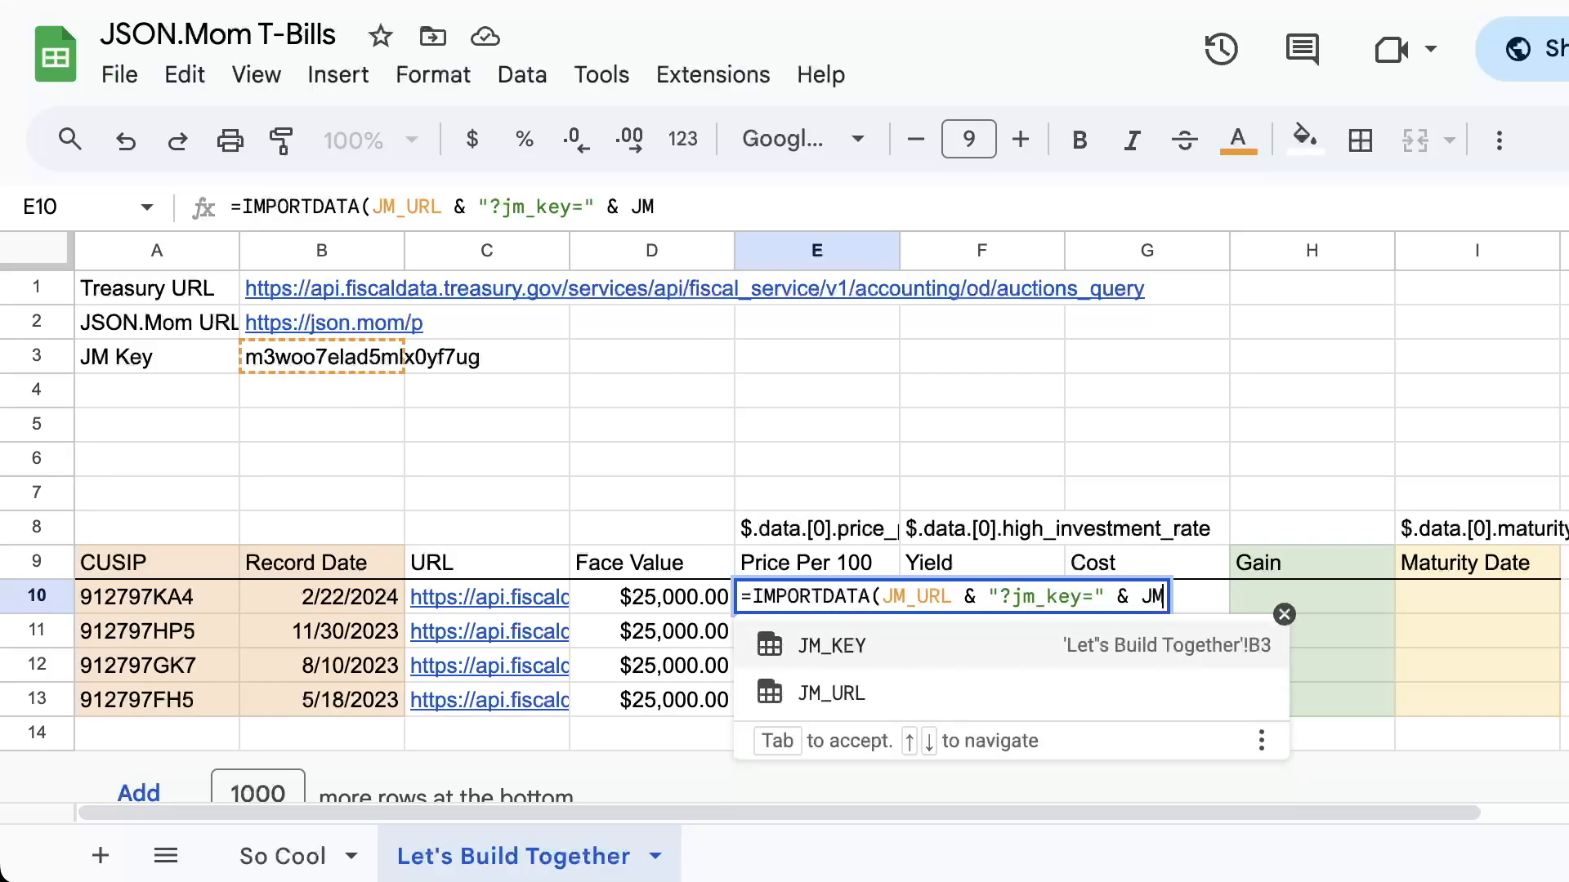
pyautogui.press('Tab')
# - Append & "&api_url=" & ENCODEURL($C10) to the E10 formula's URL
pyautogui.write('&')
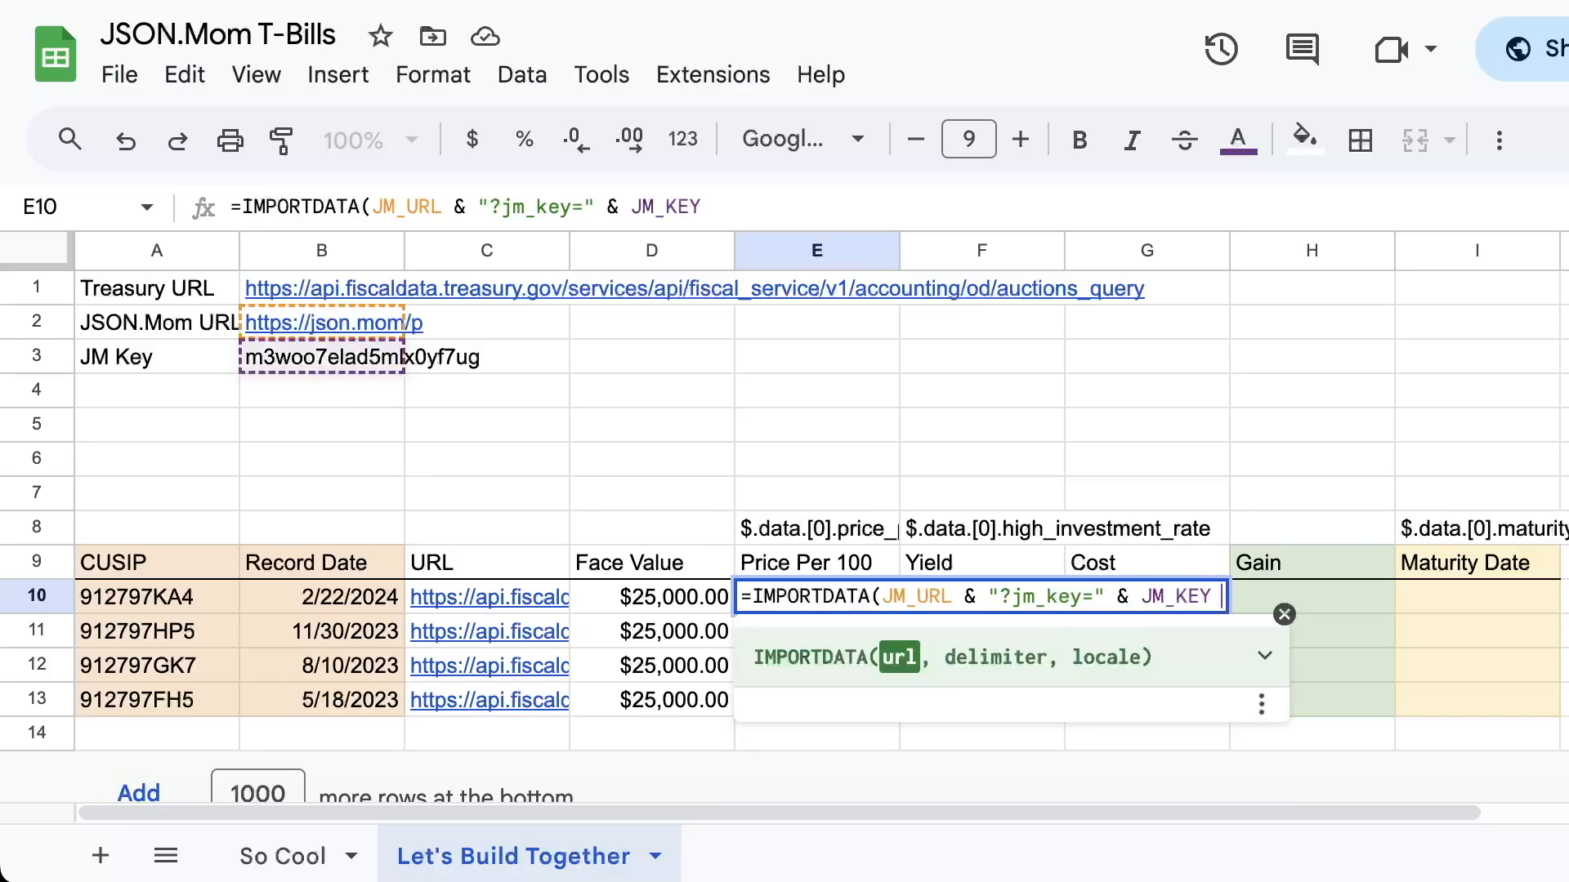
pyautogui.write(' "&&')
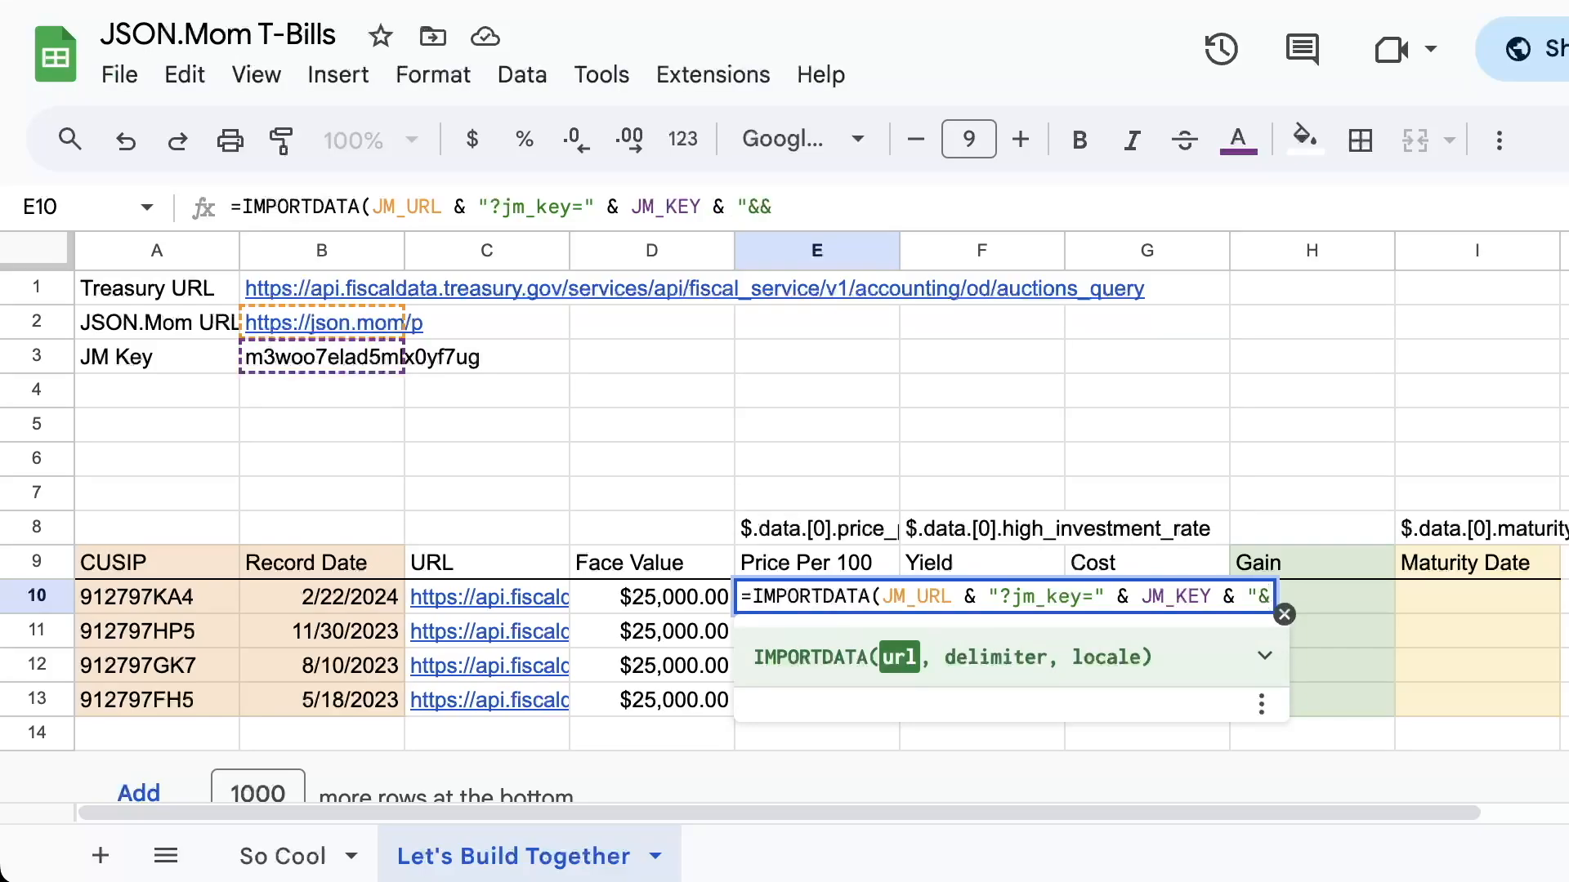
pyautogui.press('BackSpace')
pyautogui.write('api_url')
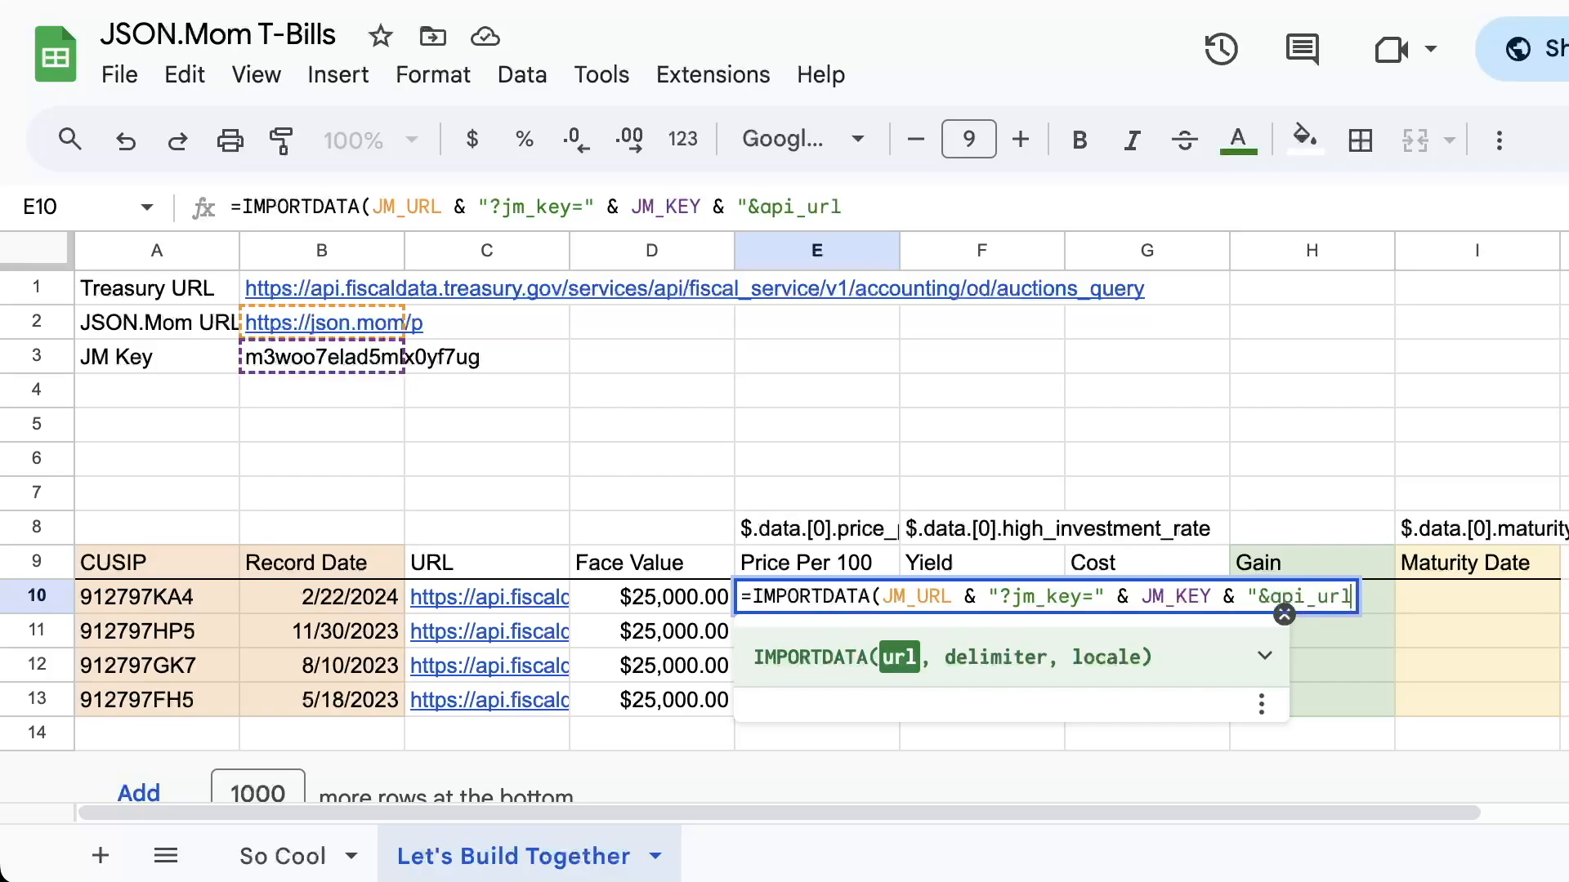
pyautogui.write('=" & EN')
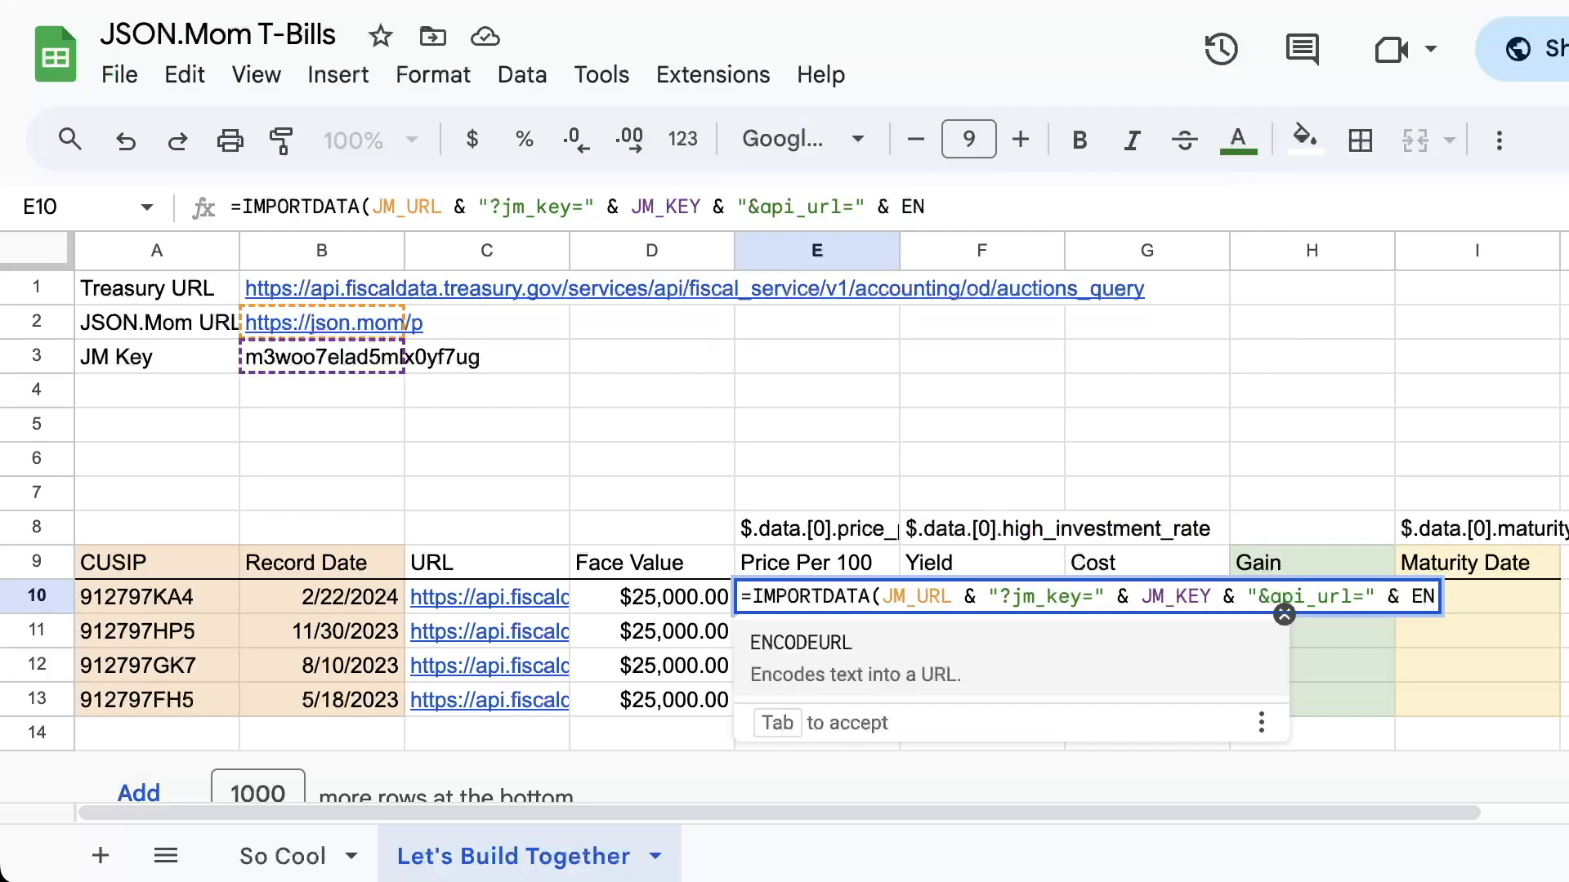
pyautogui.press('Tab')
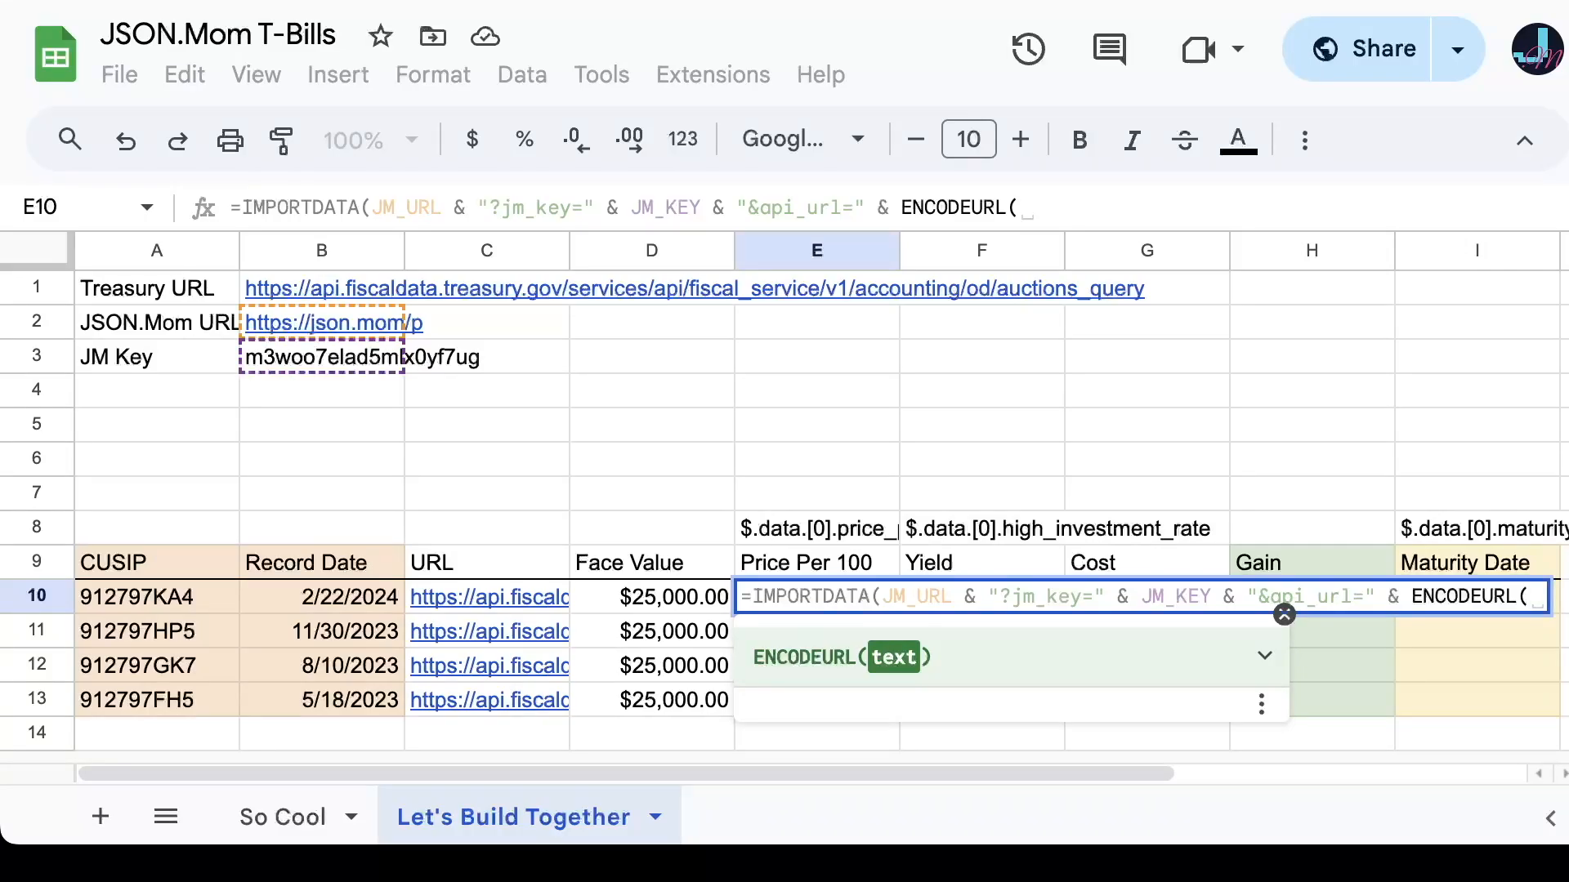
pyautogui.write('$C1')
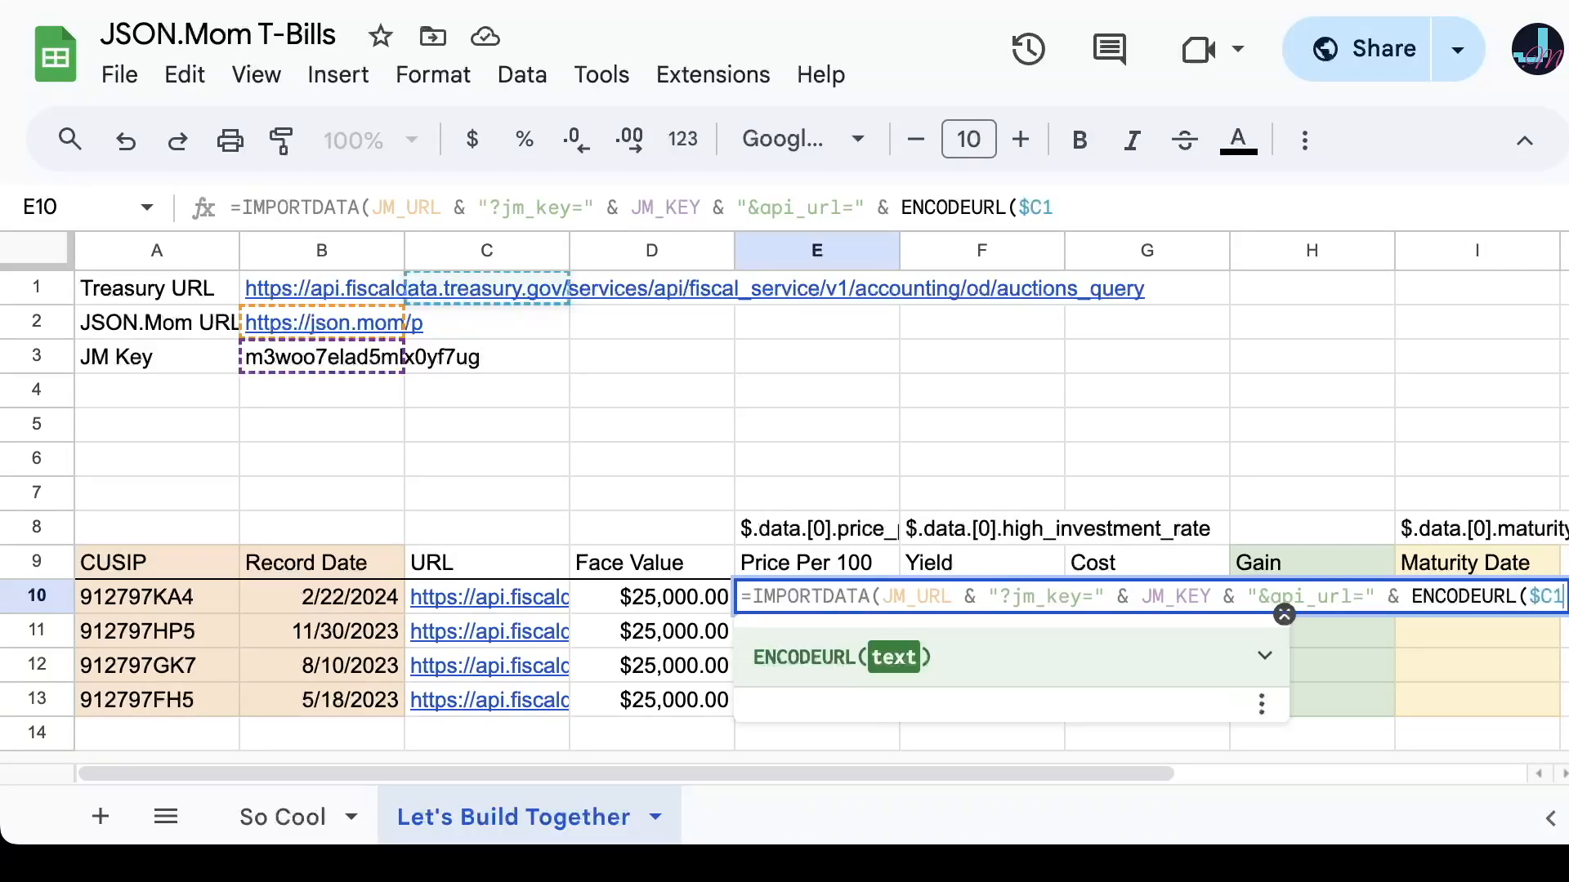
pyautogui.write('0) &')
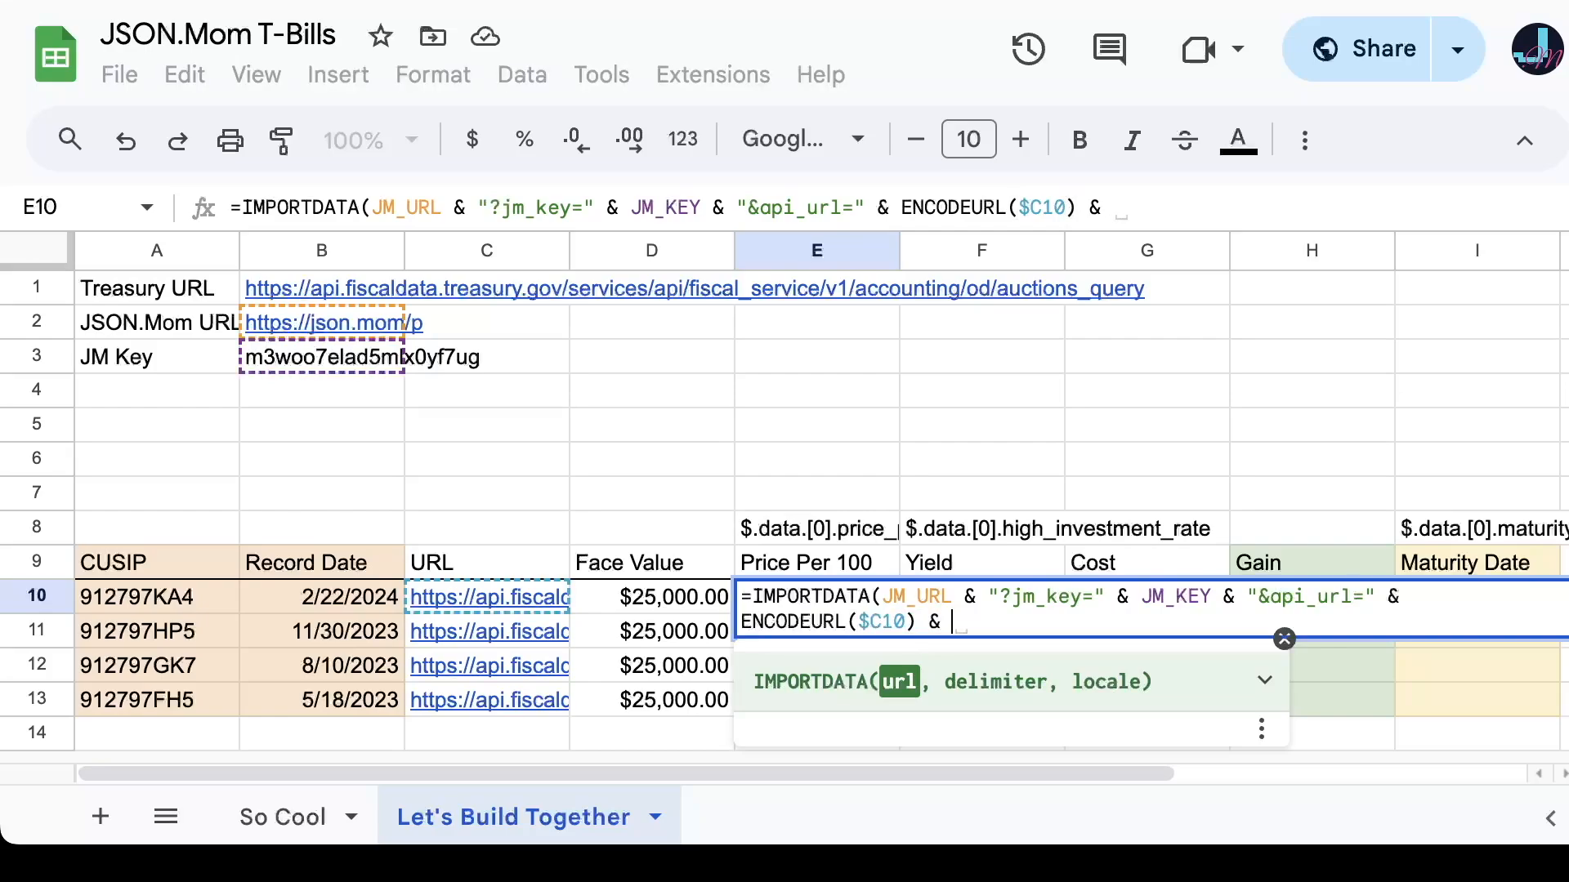
# - Complete the E10 formula with "&json_path=" & ENCODEURL(E$8) and commit it
pyautogui.write(' "')
pyautogui.write('&json')
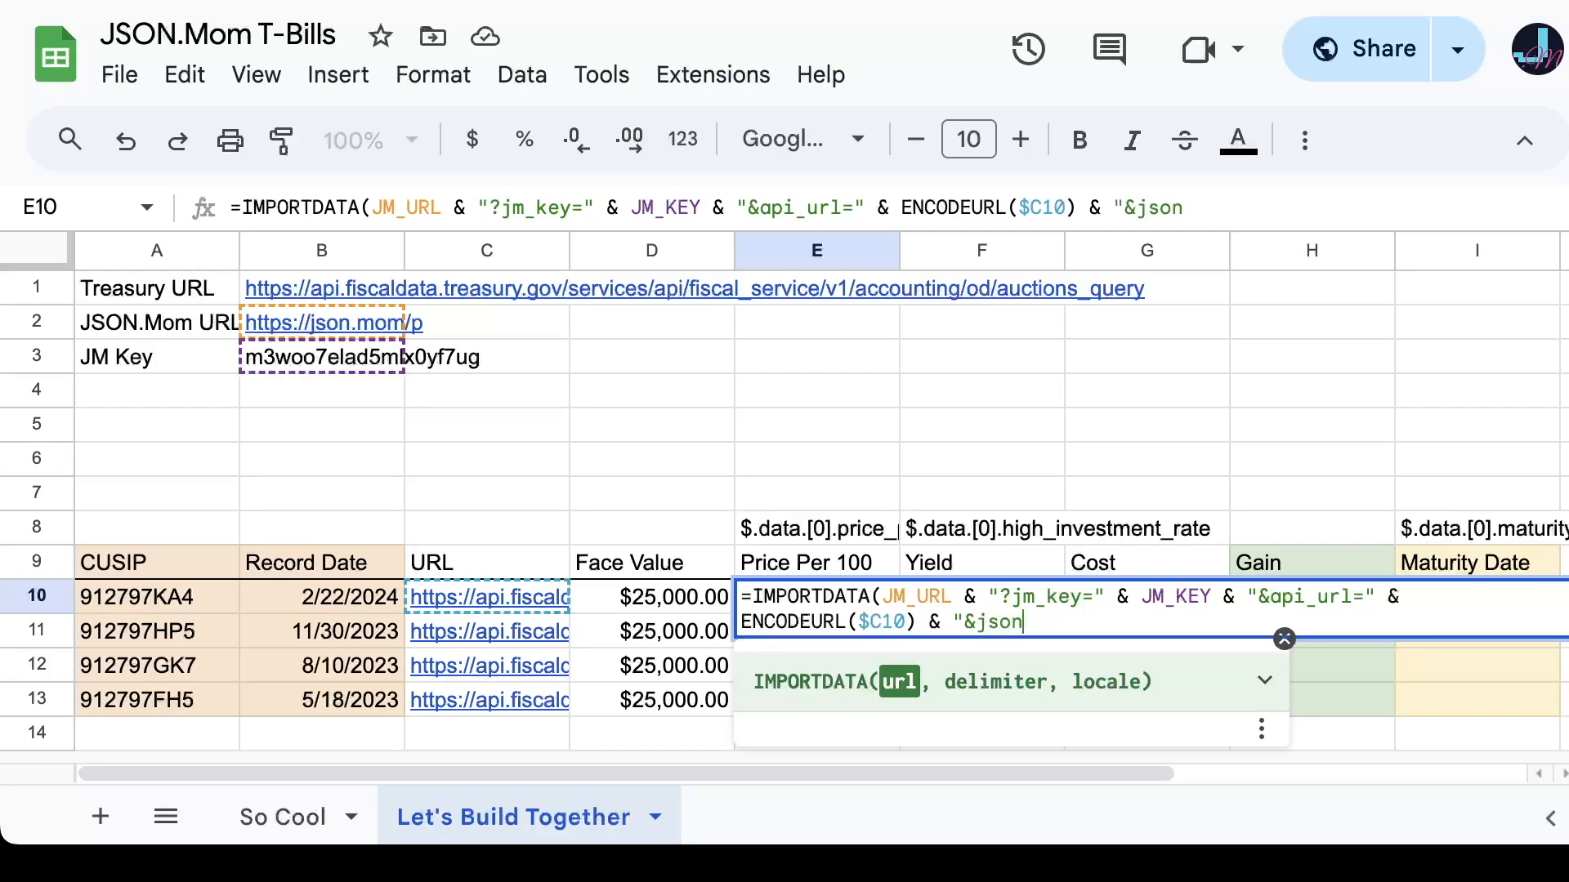
pyautogui.write('_path=" & E')
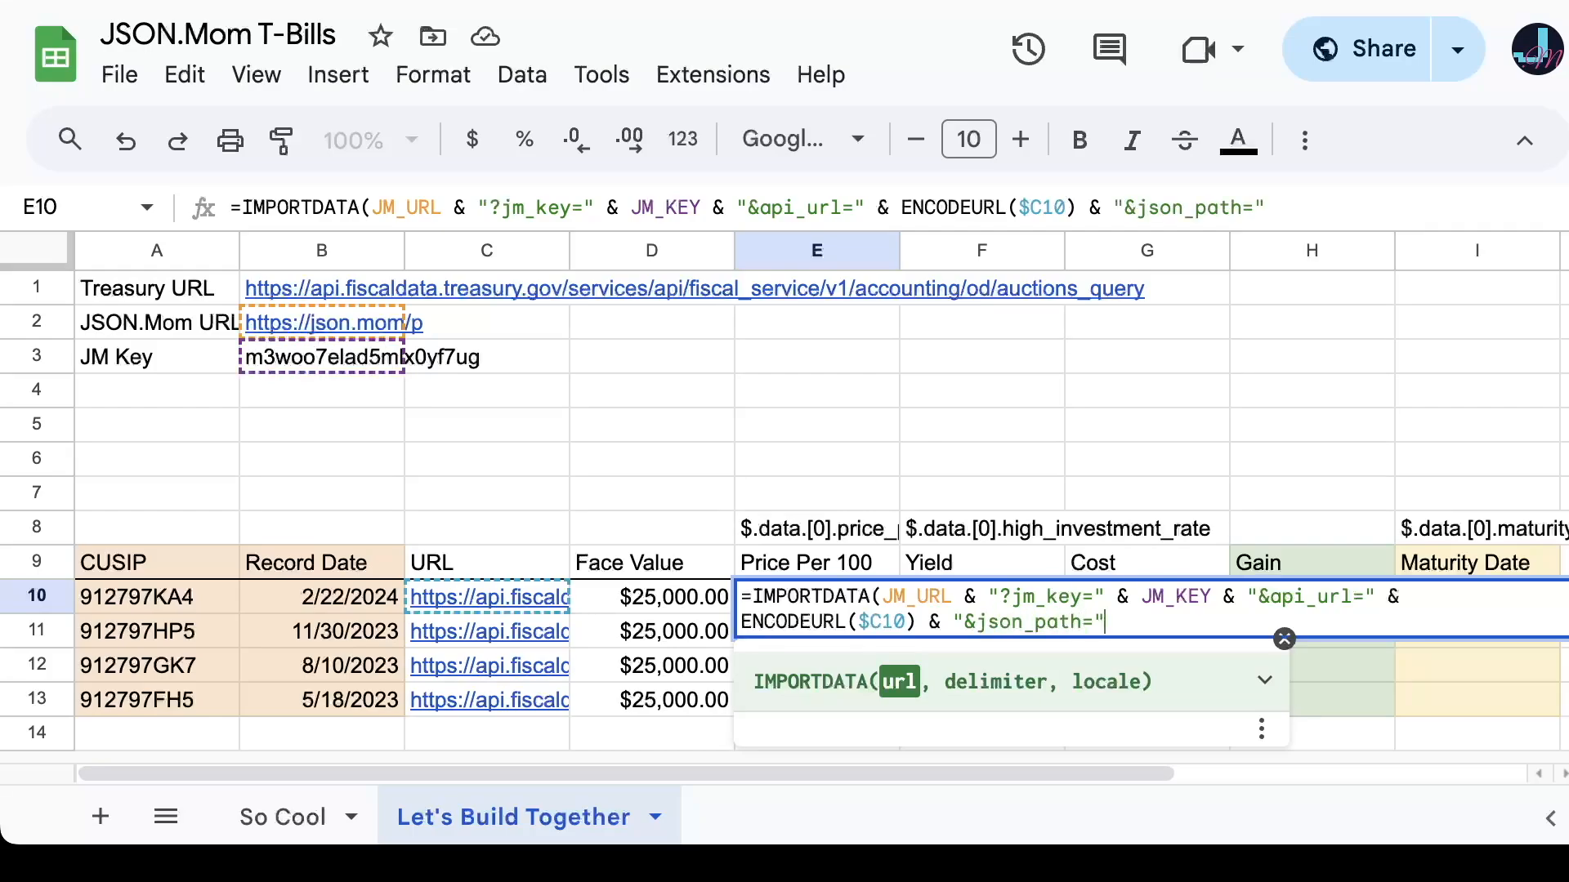
pyautogui.write('N')
pyautogui.press('Tab')
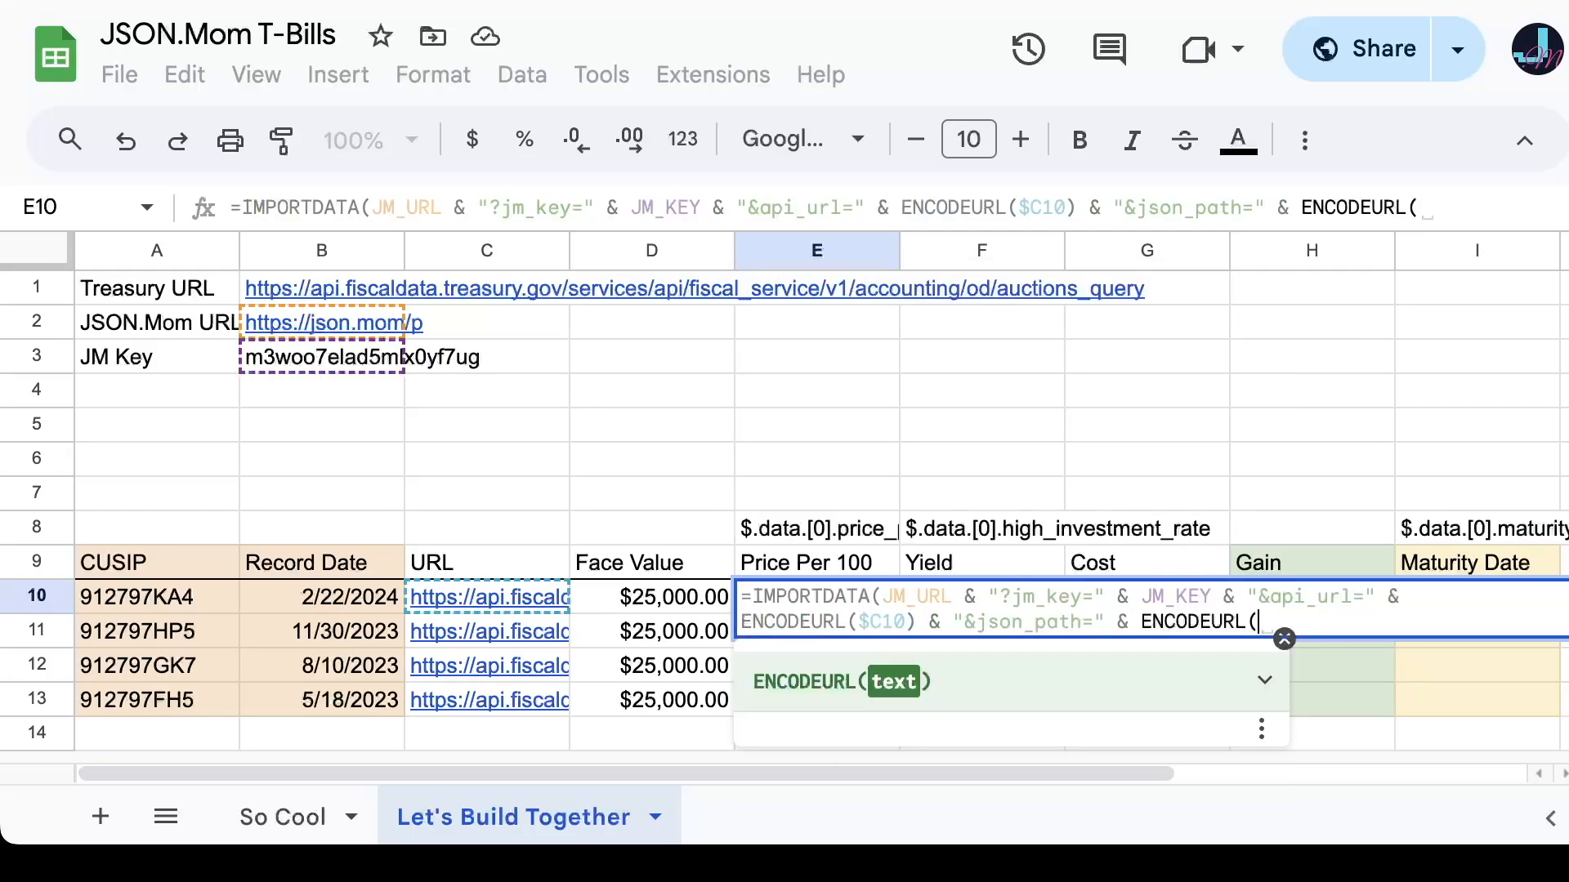
pyautogui.write('E$8')
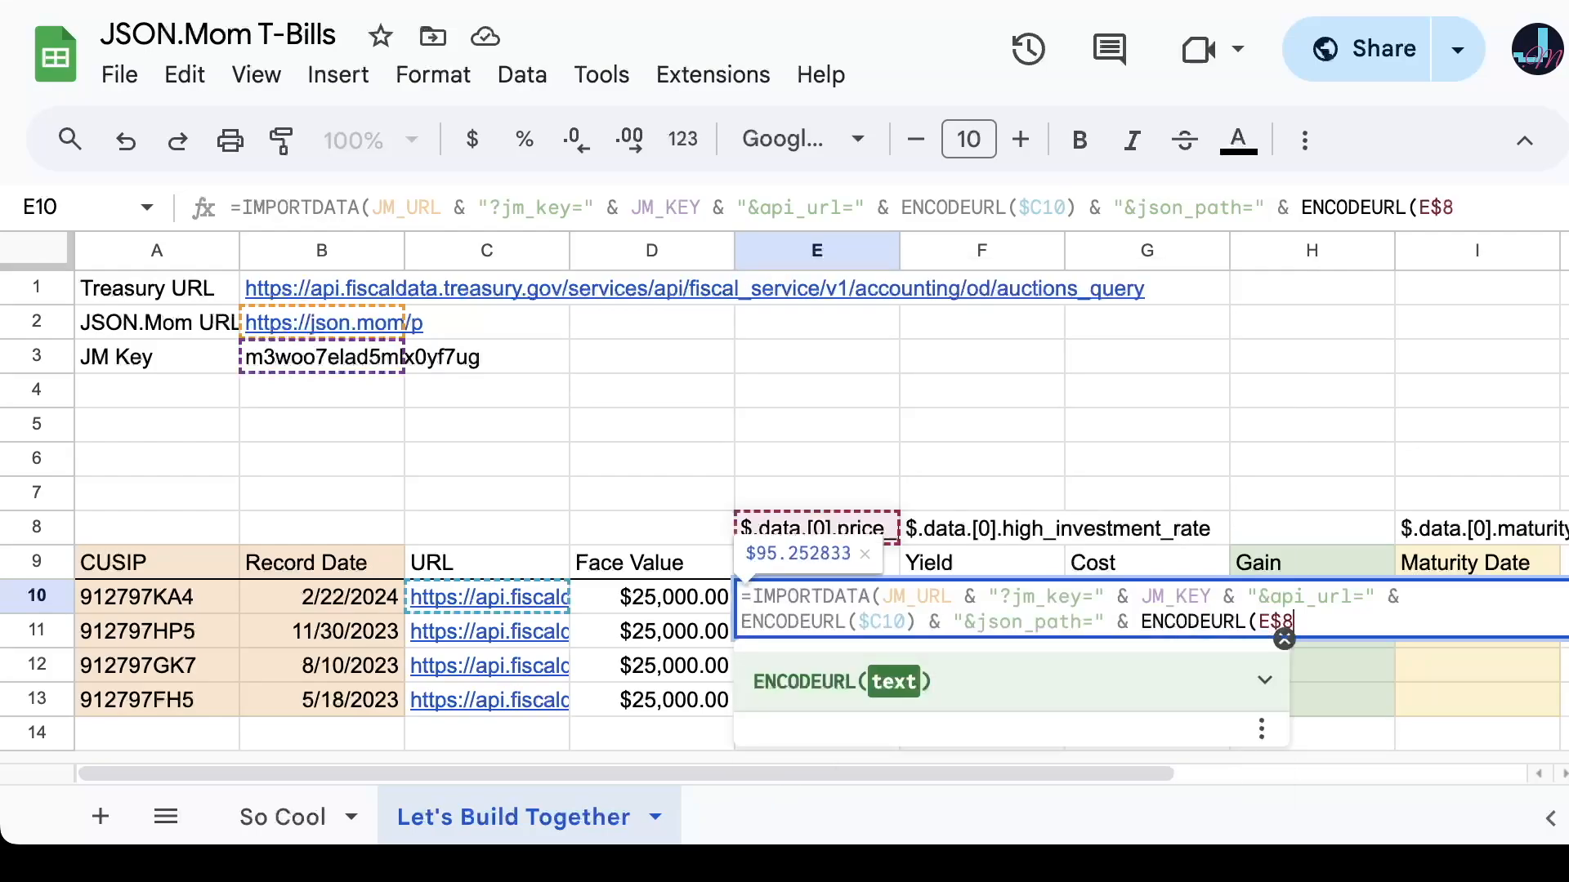
pyautogui.write(')')
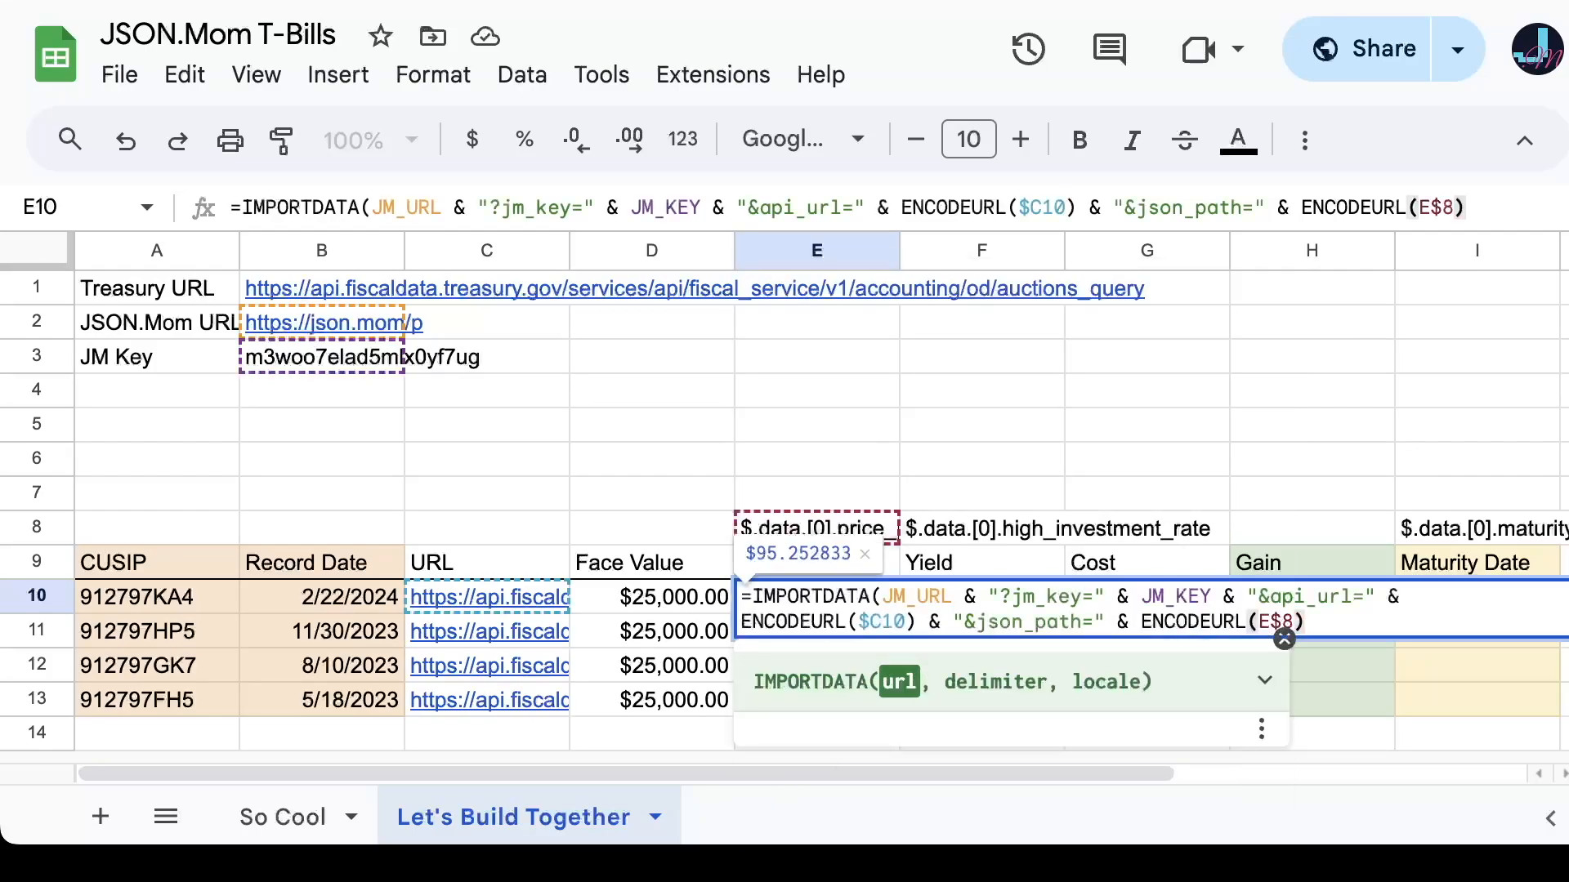
pyautogui.press('Return')
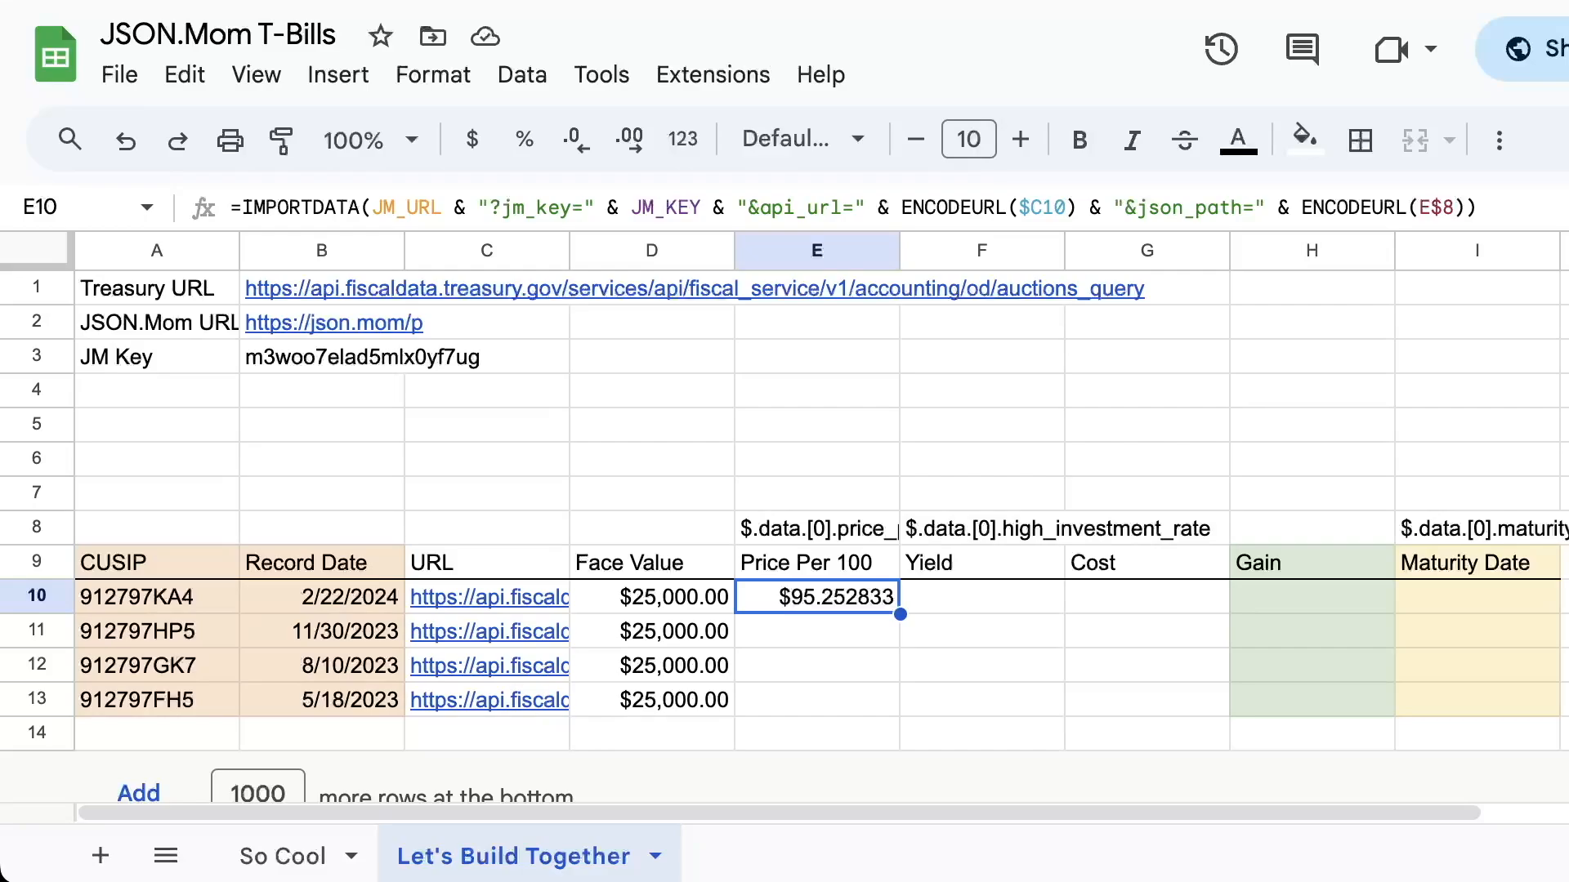
# - Copy the E10 import formula into F10 under Yield and divide it by 100
pyautogui.hotkey('ctrl', 'c')
pyautogui.click(982, 597)
pyautogui.hotkey('ctrl', 'v')
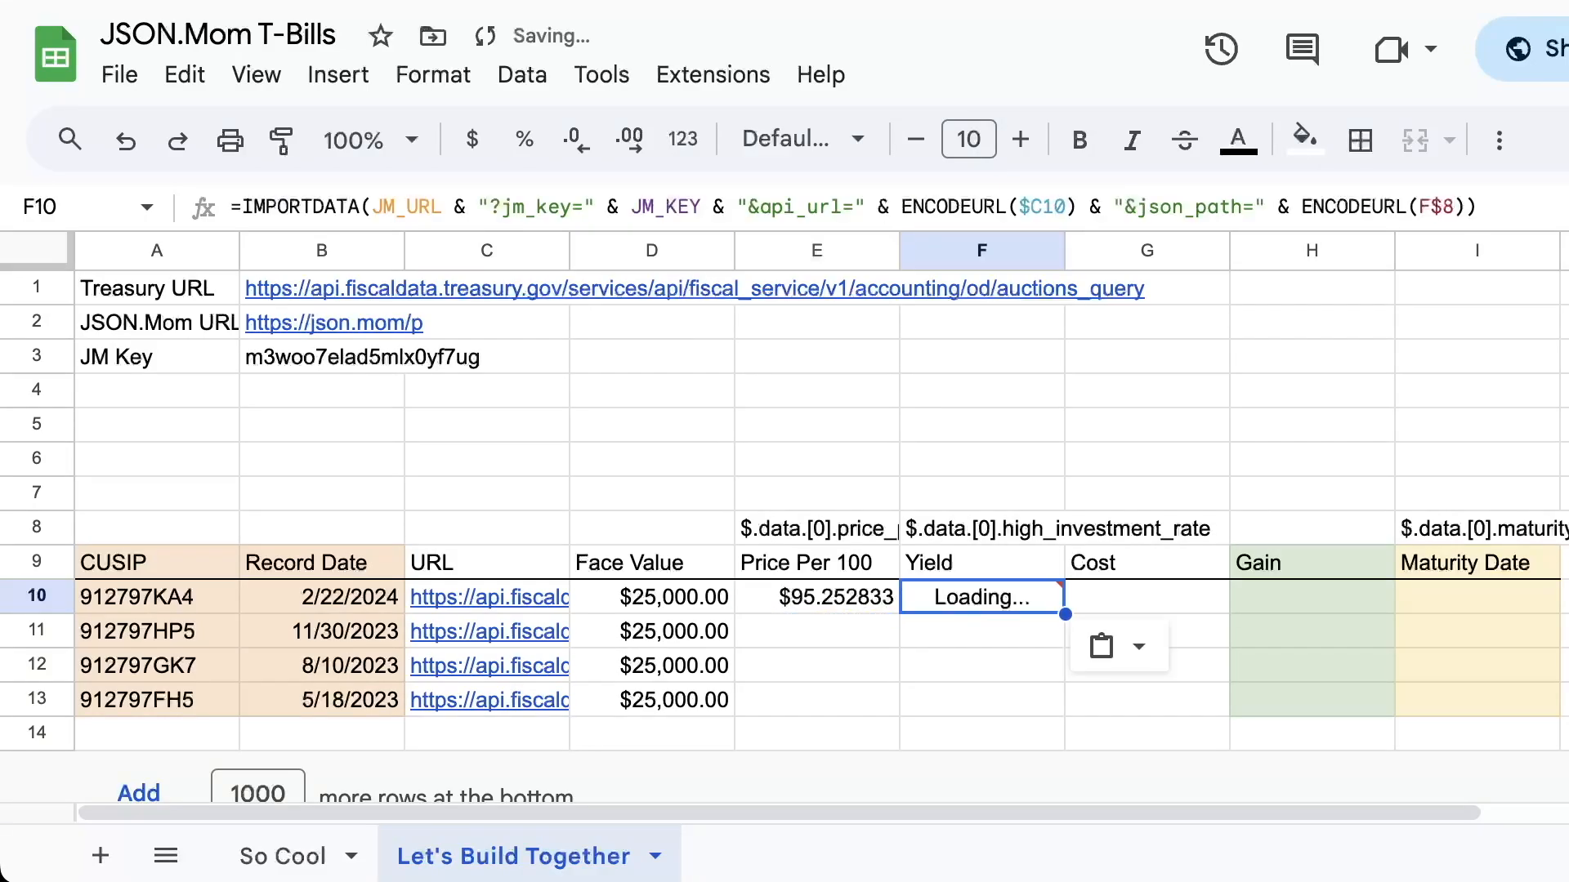
pyautogui.press('Return')
pyautogui.write('/ 100')
pyautogui.press('Return')
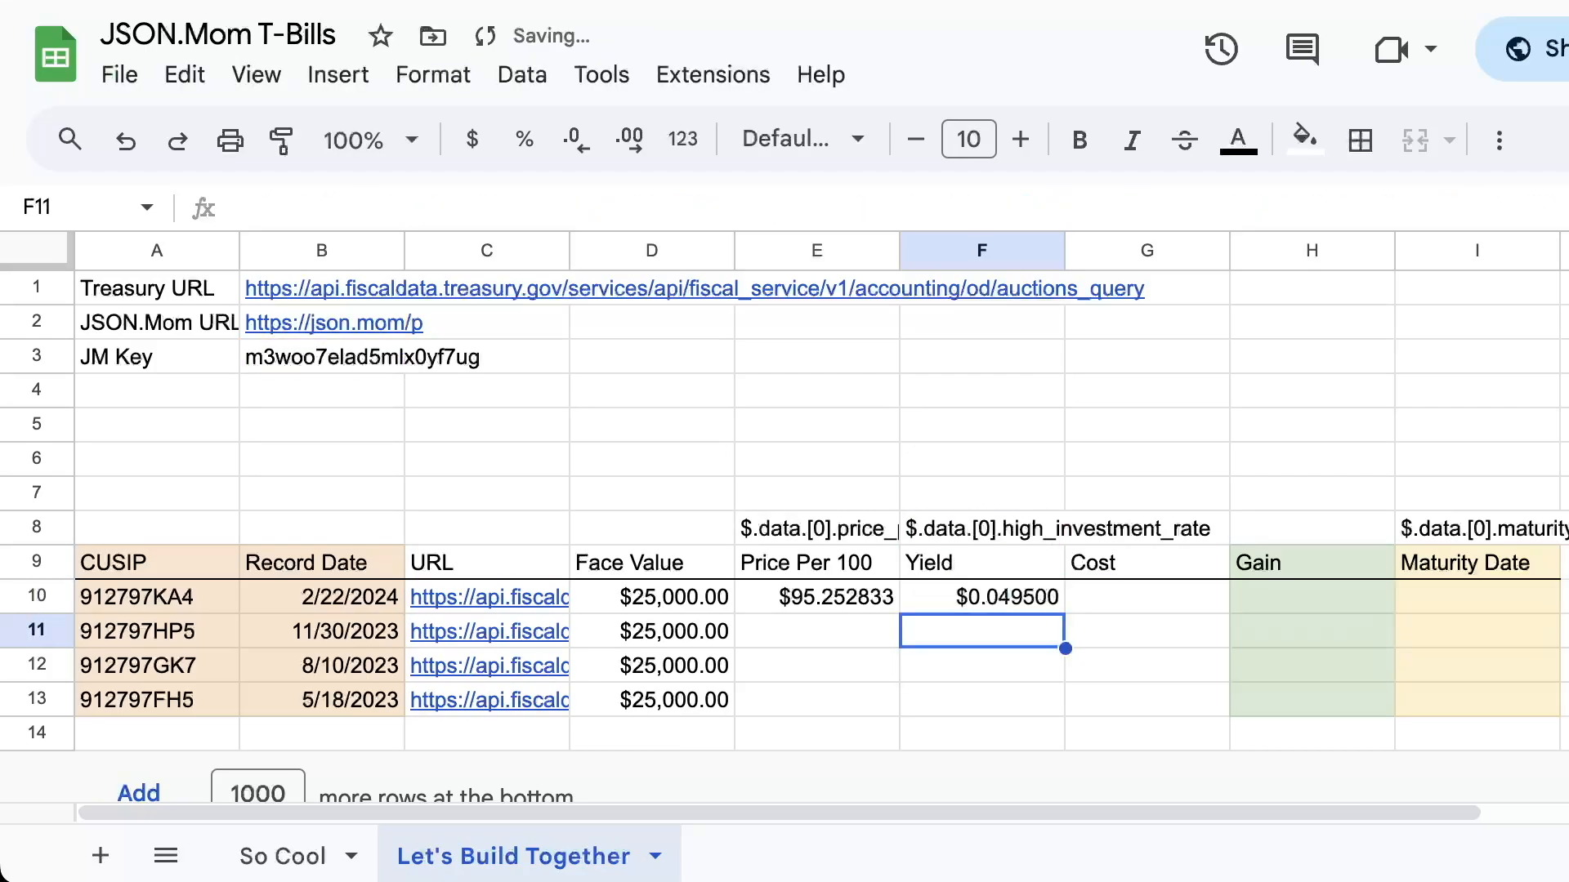
# - Format column F as a percentage with three decimal places
pyautogui.click(982, 250)
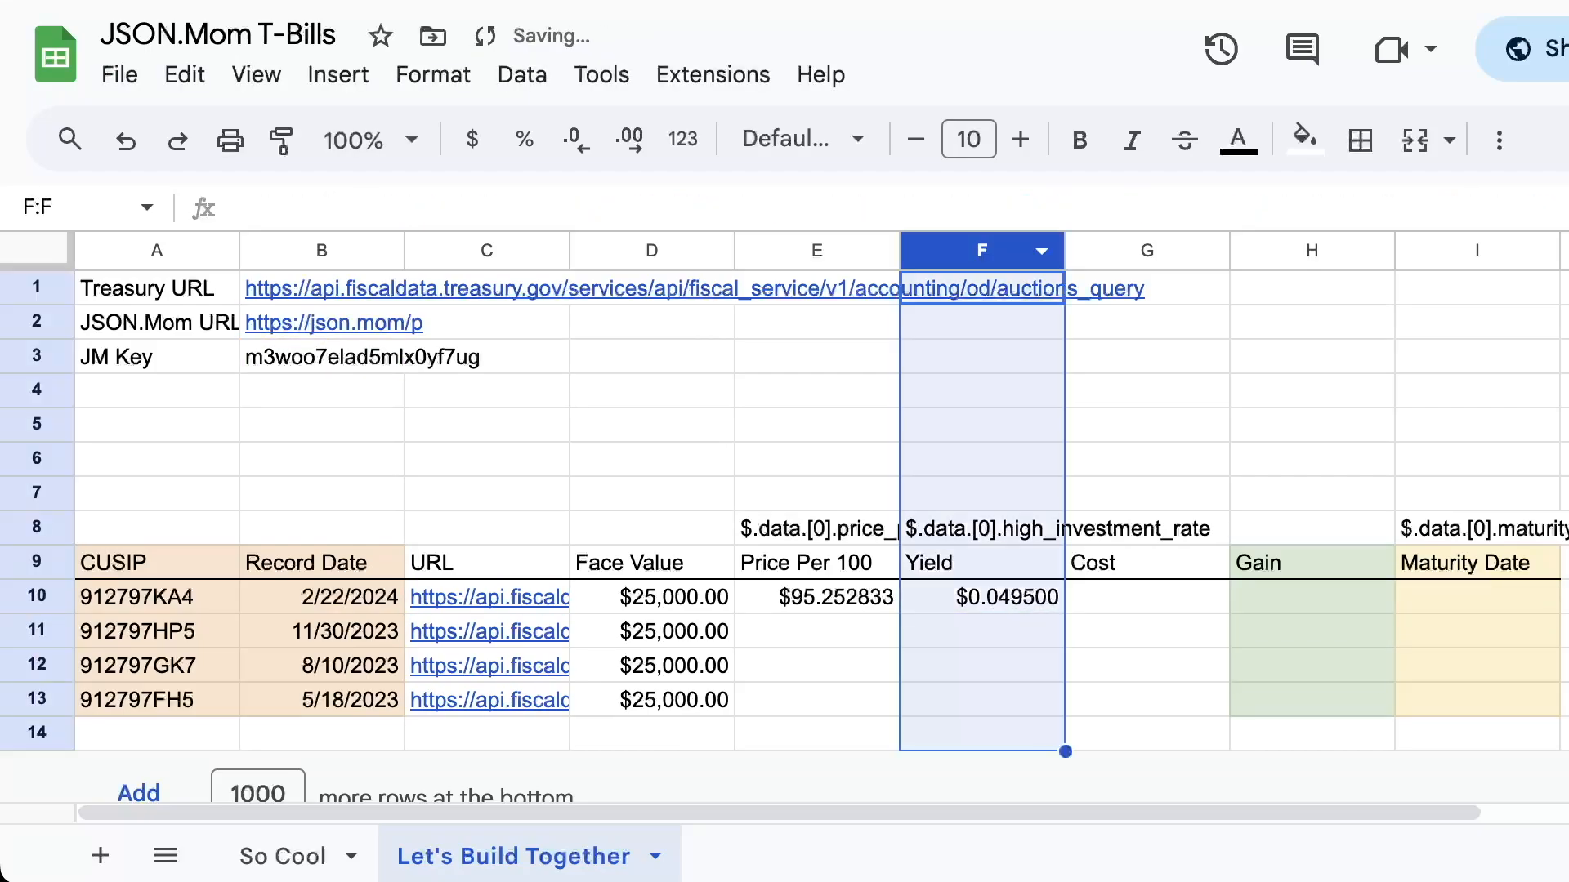
pyautogui.click(524, 139)
pyautogui.click(629, 139)
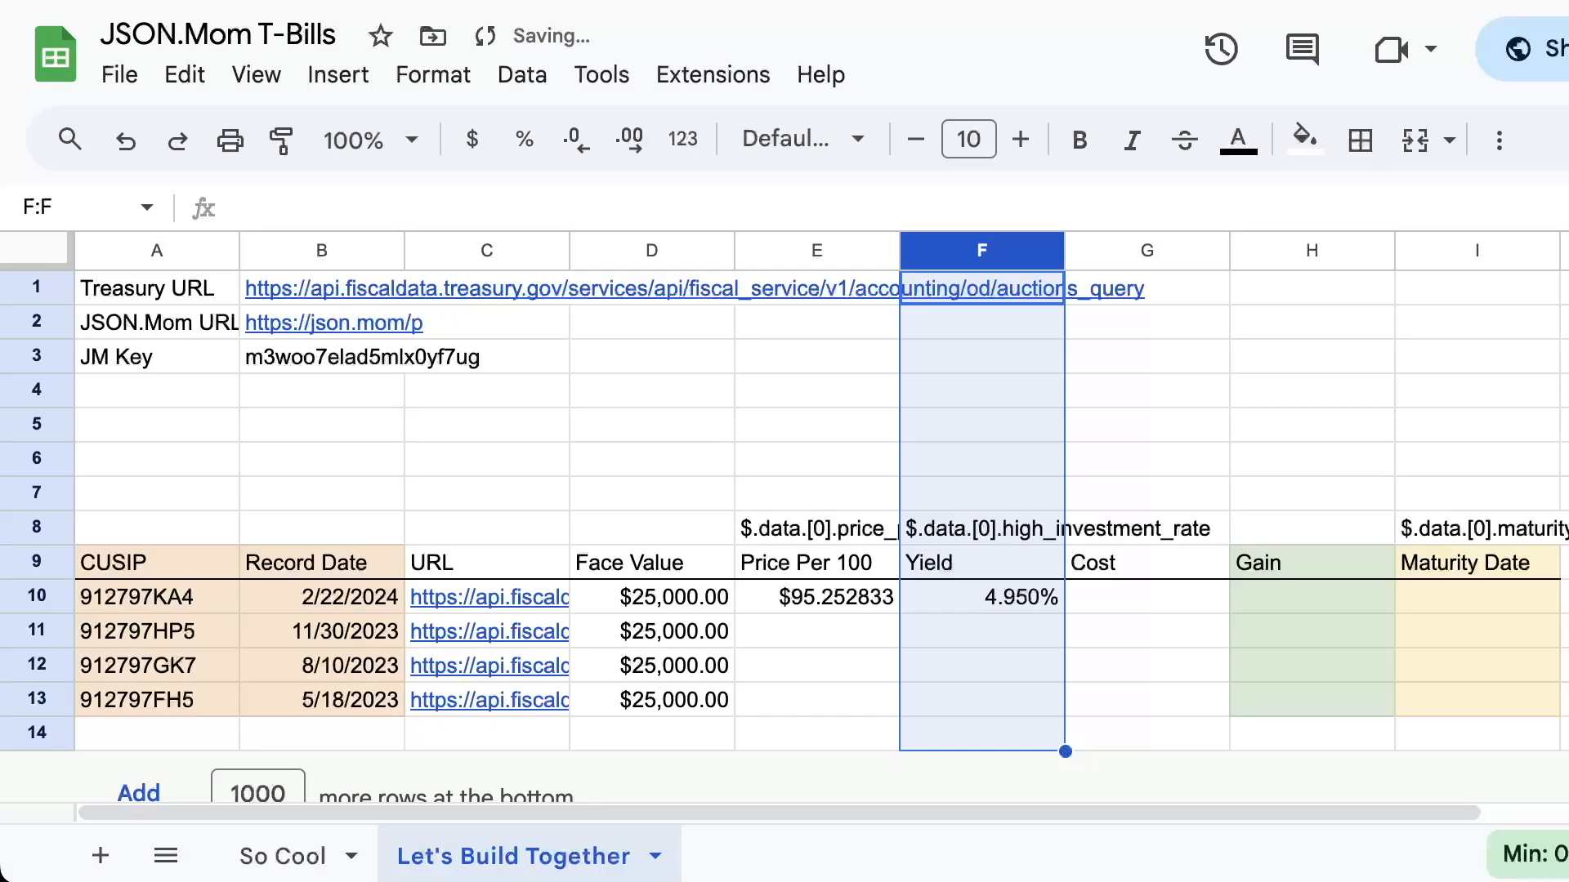
# - Enter the cost formula =D10 / 100 * E10 in G10 and format column G as currency
pyautogui.click(1147, 597)
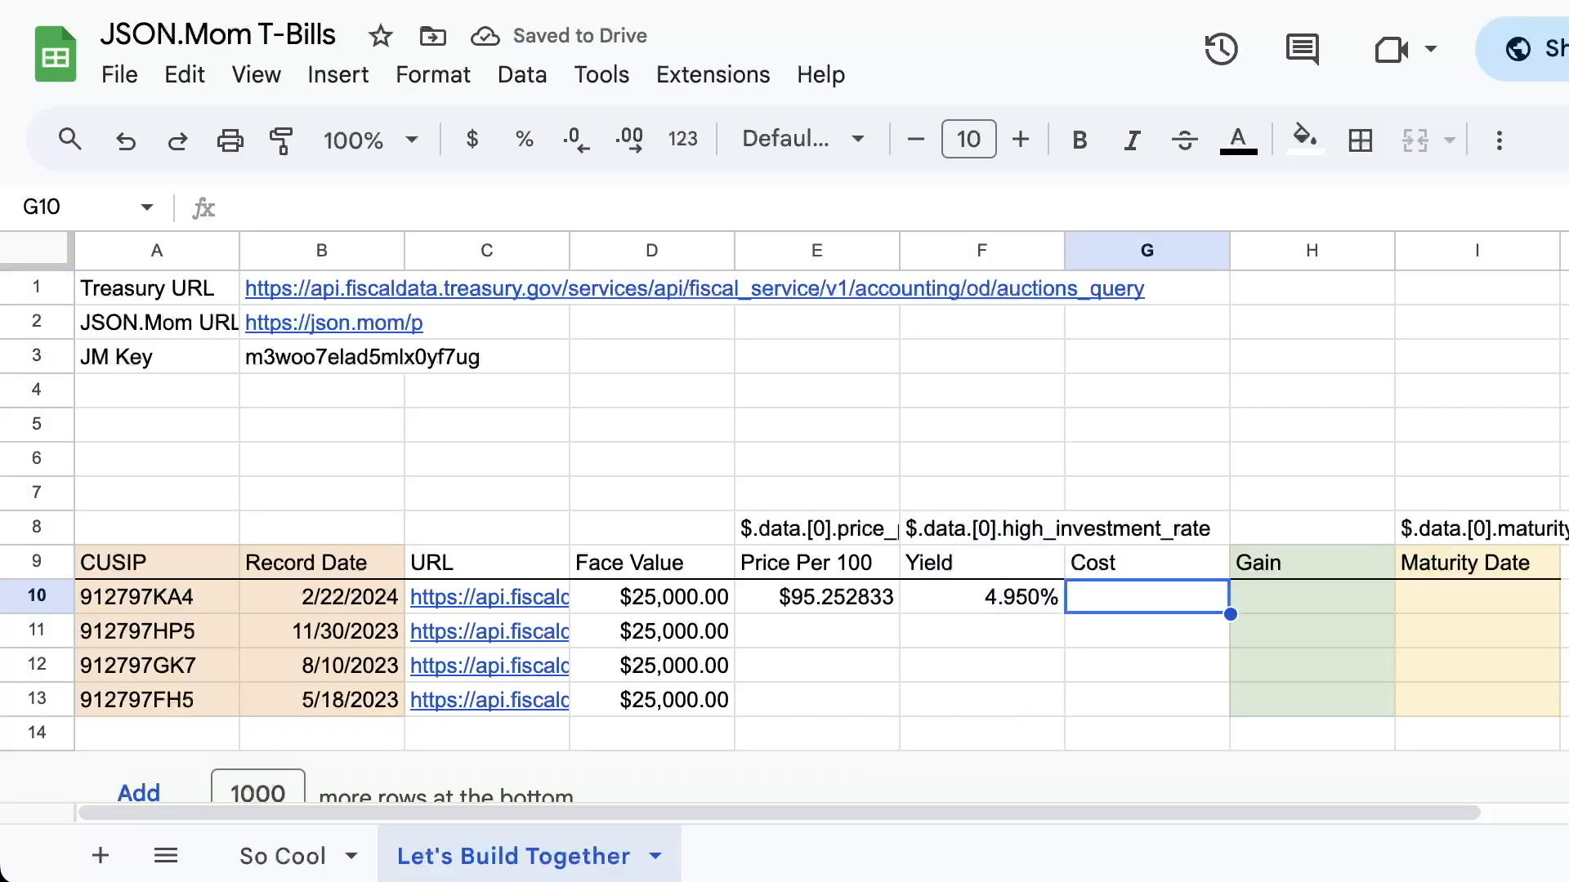
pyautogui.write('=')
pyautogui.press('Left')
pyautogui.press('Left')
pyautogui.press('Left')
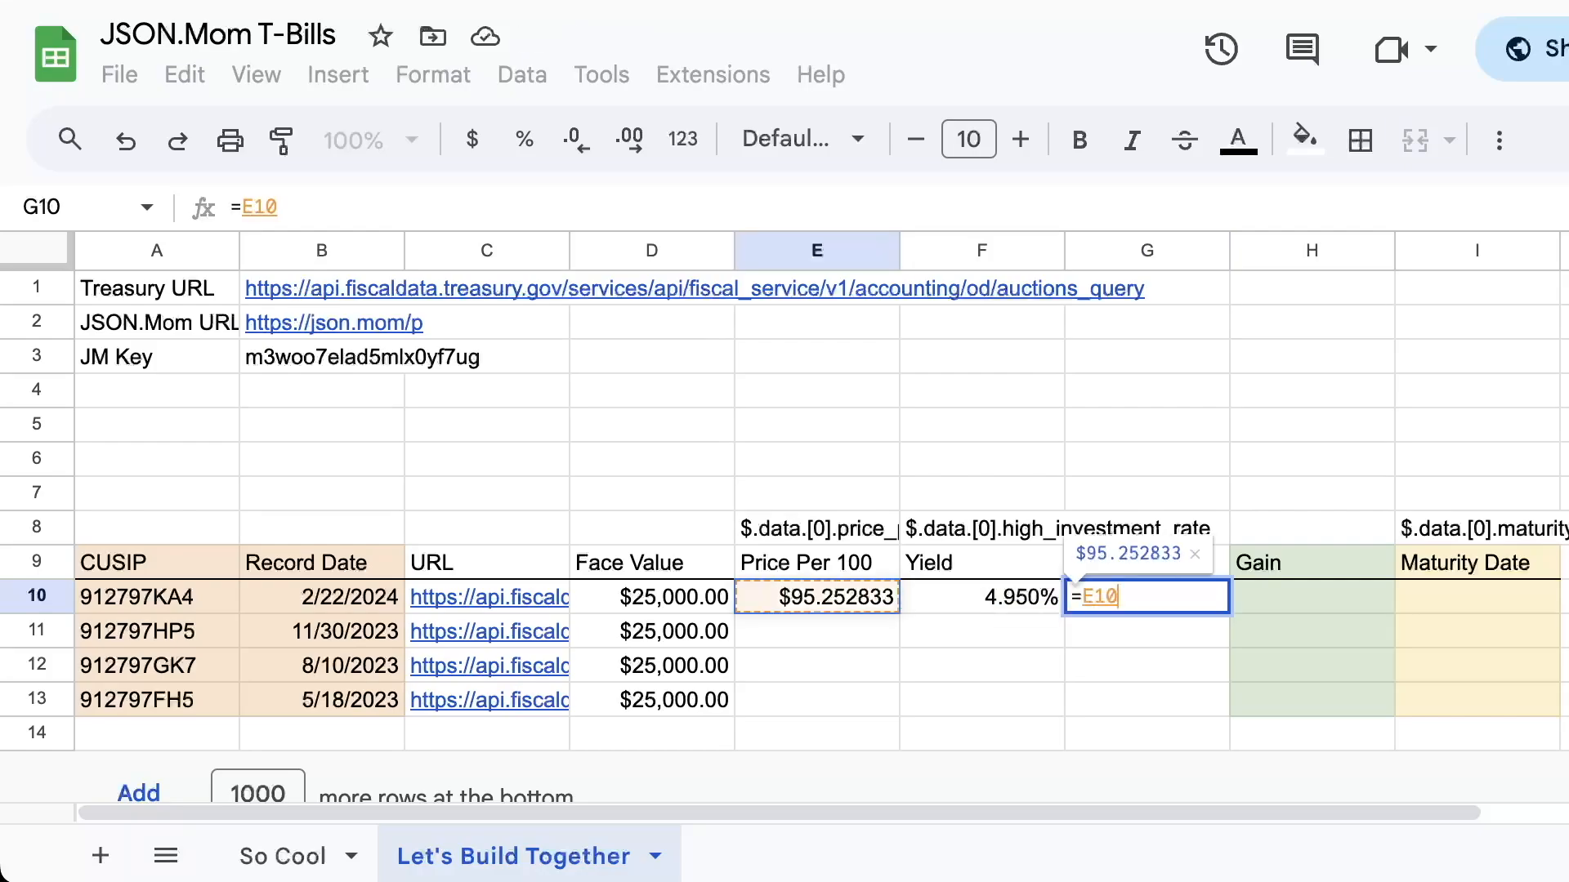
pyautogui.write('/ 100')
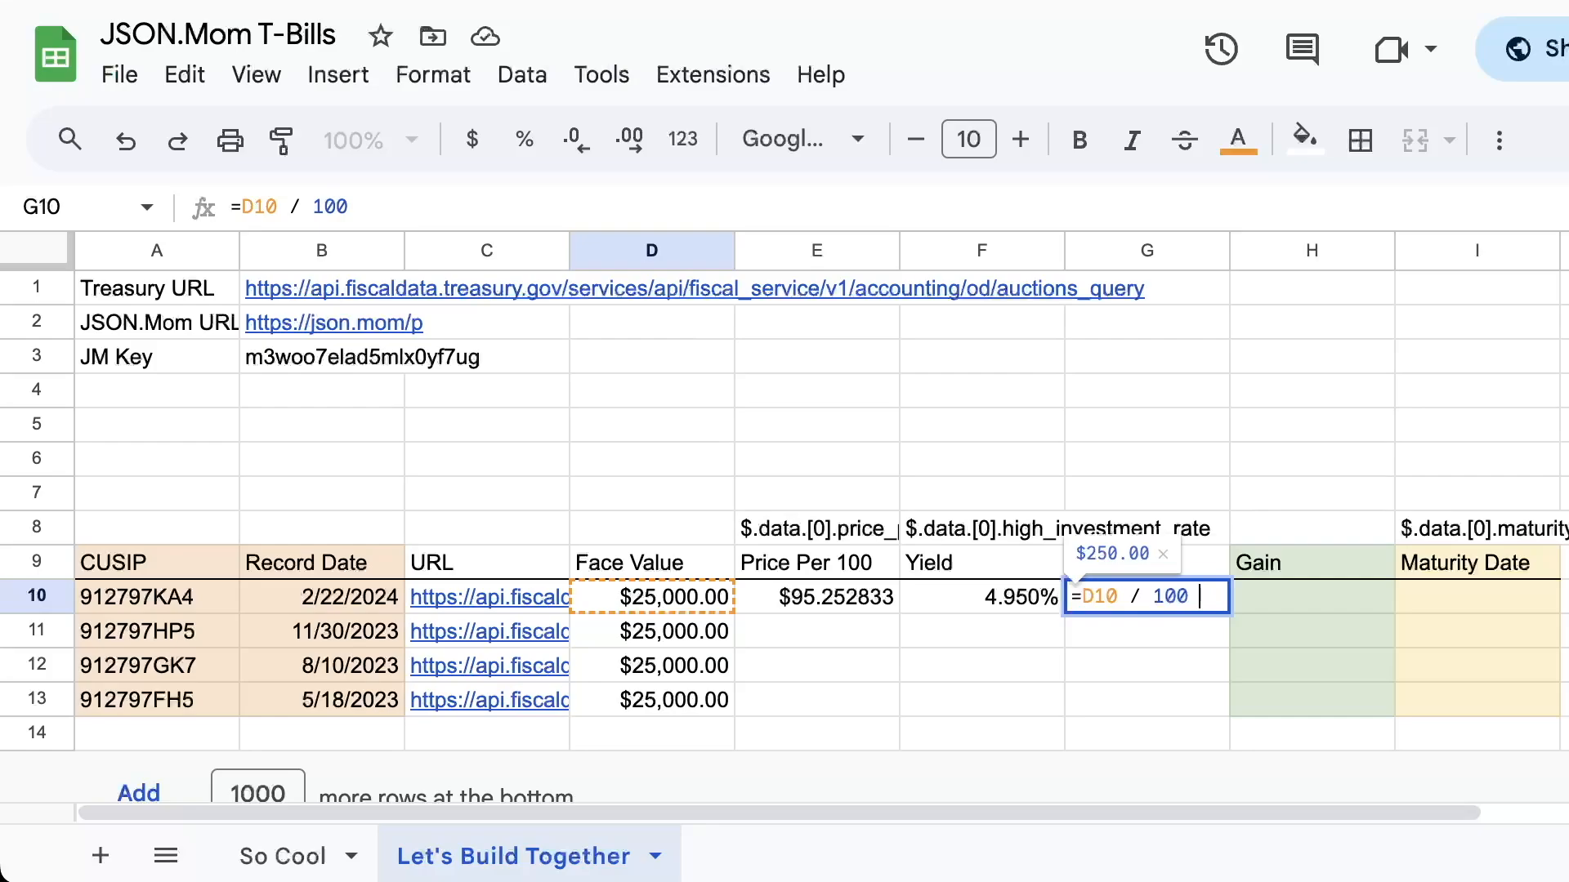
pyautogui.write('*')
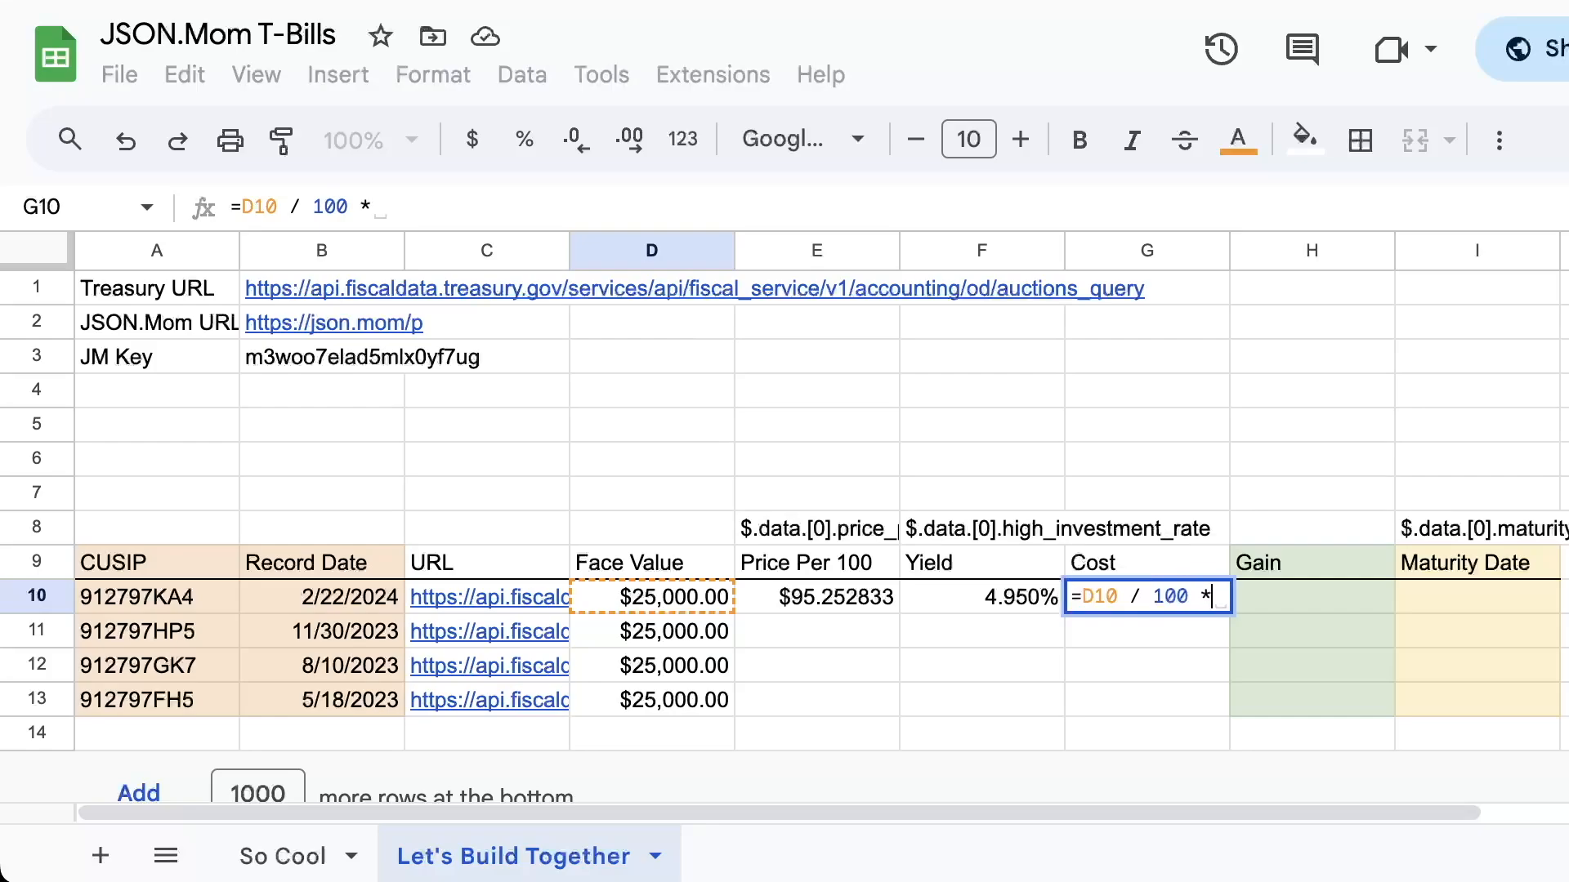
pyautogui.press('Left')
pyautogui.press('Left')
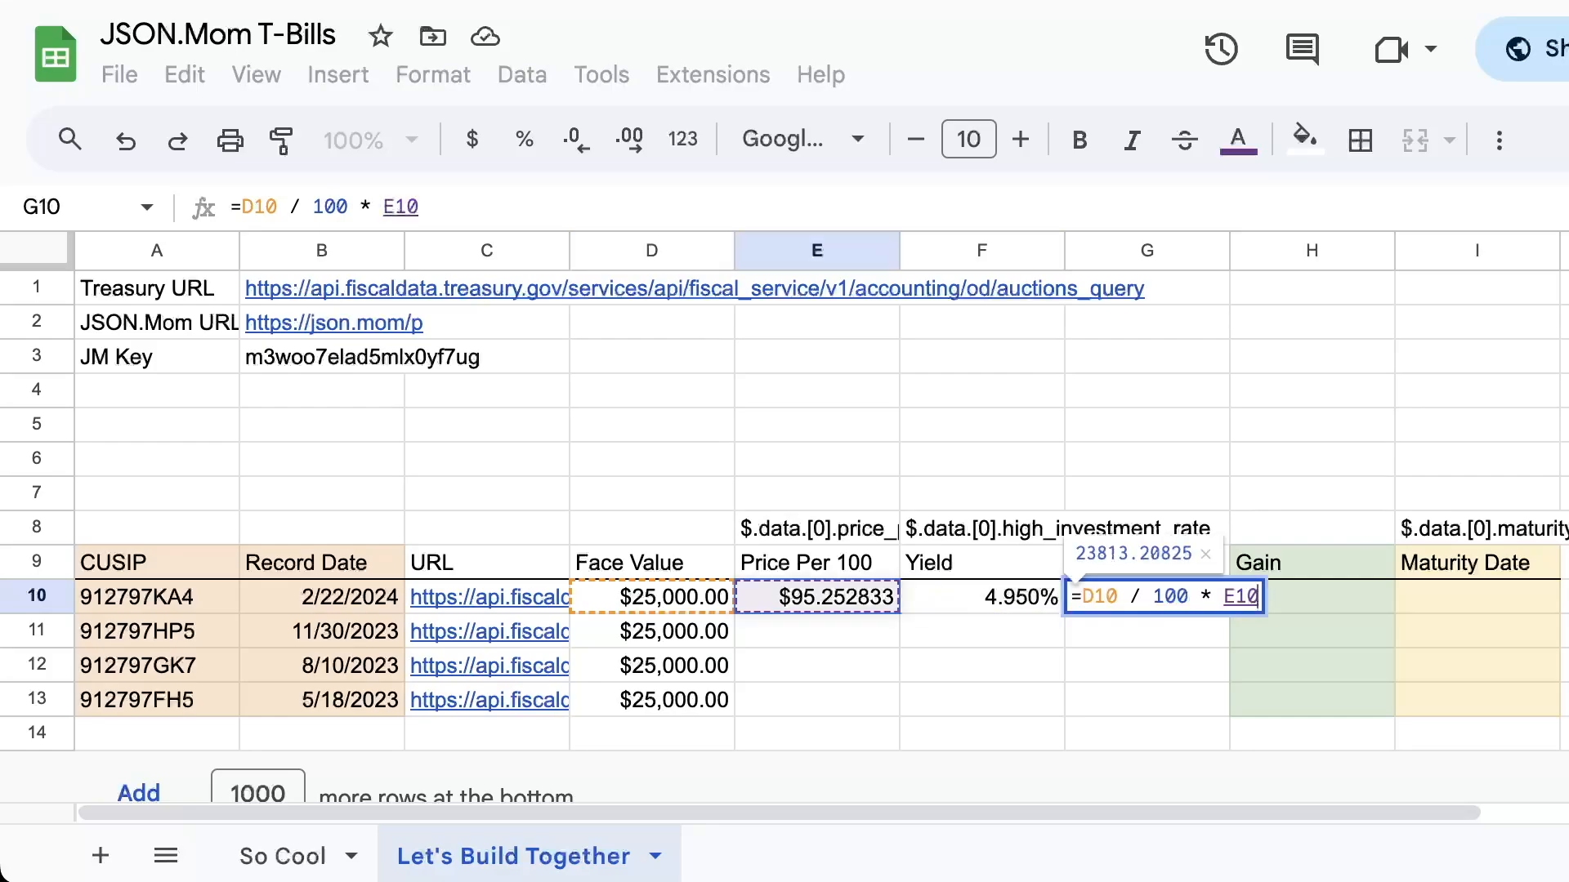
pyautogui.press('Return')
pyautogui.click(1147, 251)
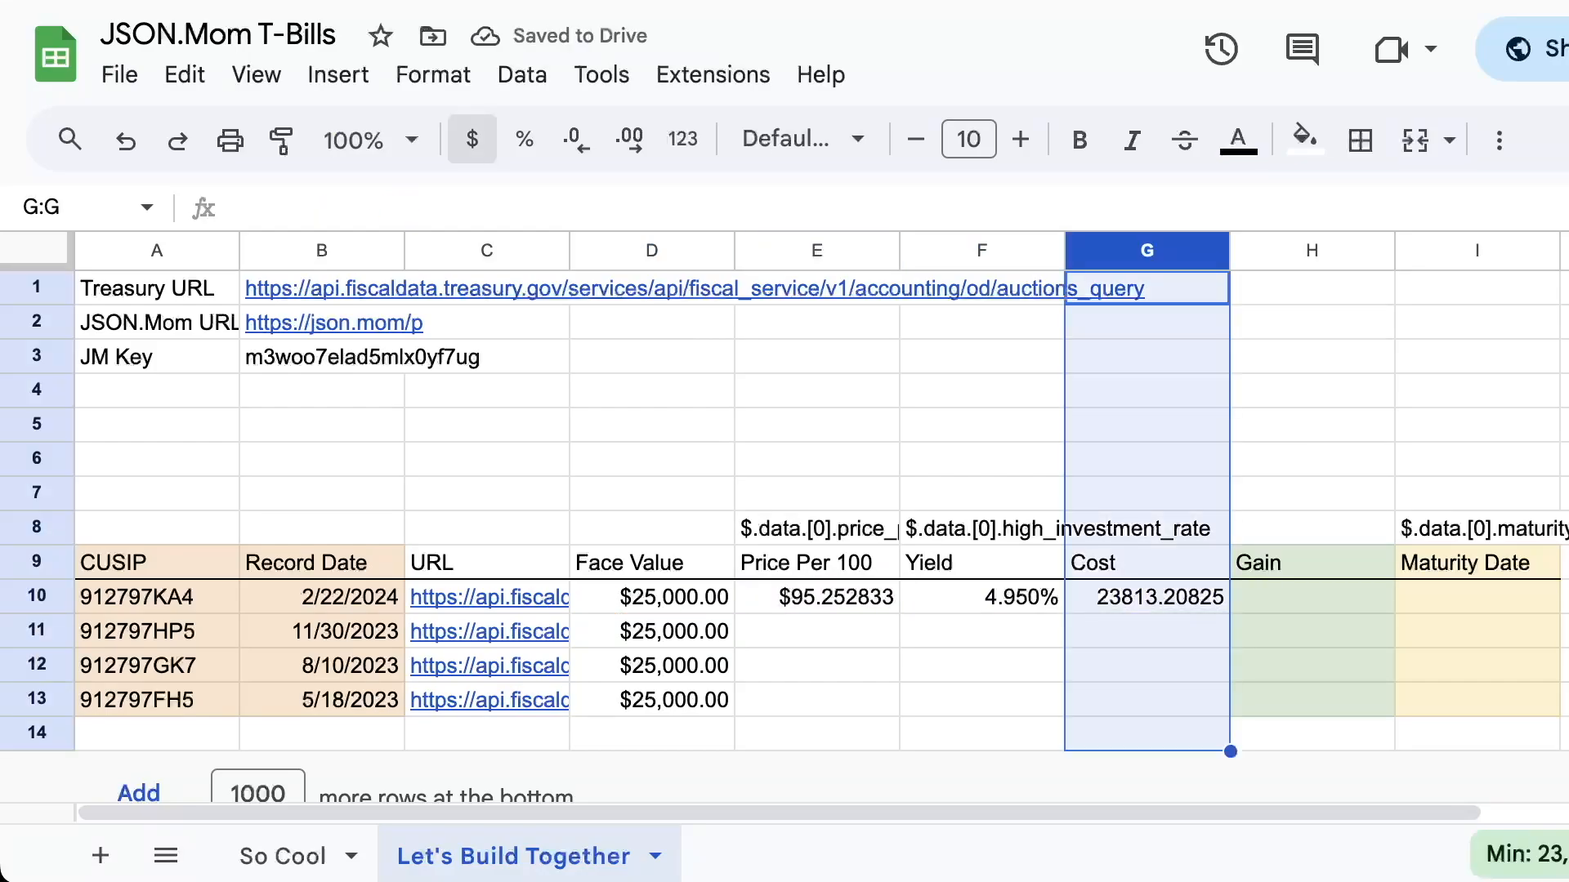
pyautogui.click(472, 139)
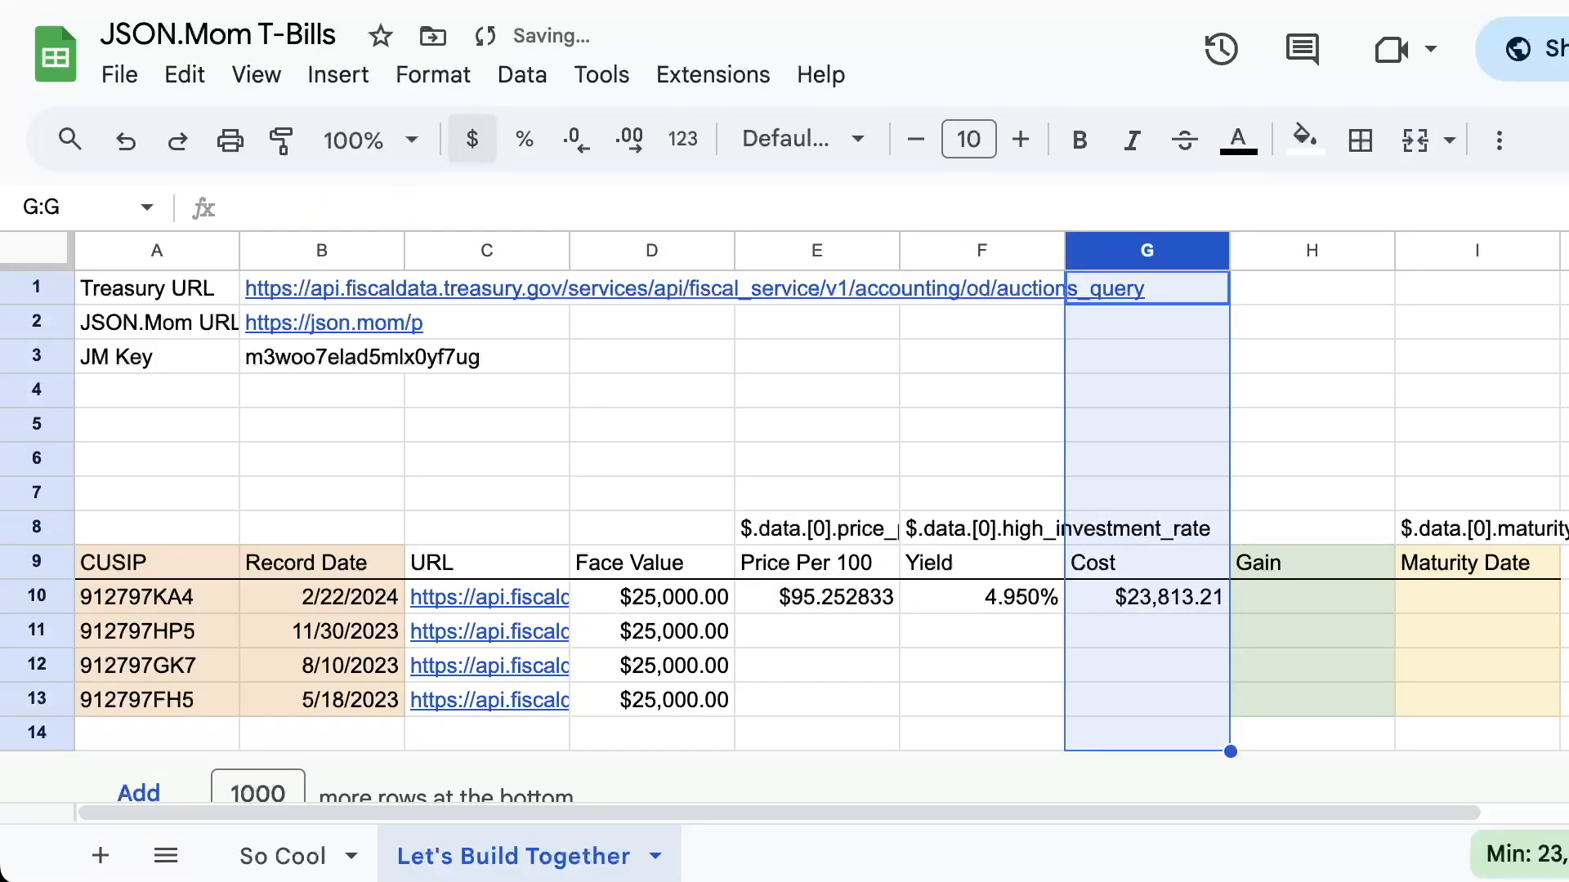
# - Enter the gain formula =D10 - G10 in H10, subtracting cost from face value
pyautogui.click(1312, 597)
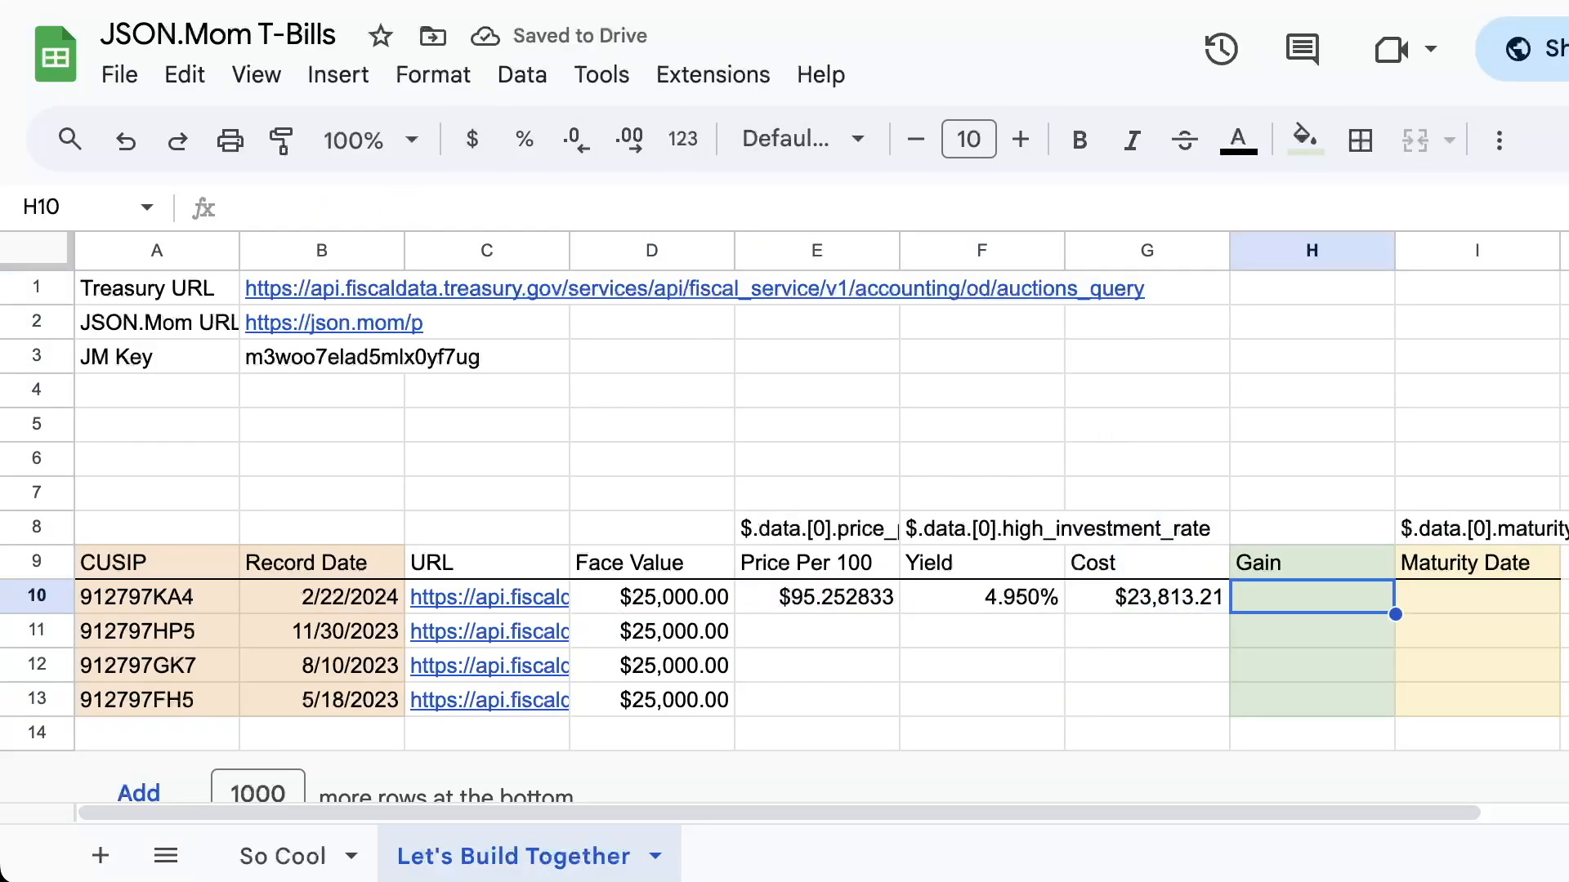
pyautogui.write('=')
pyautogui.press('Left')
pyautogui.press('Left')
pyautogui.press('Left')
pyautogui.press('Left')
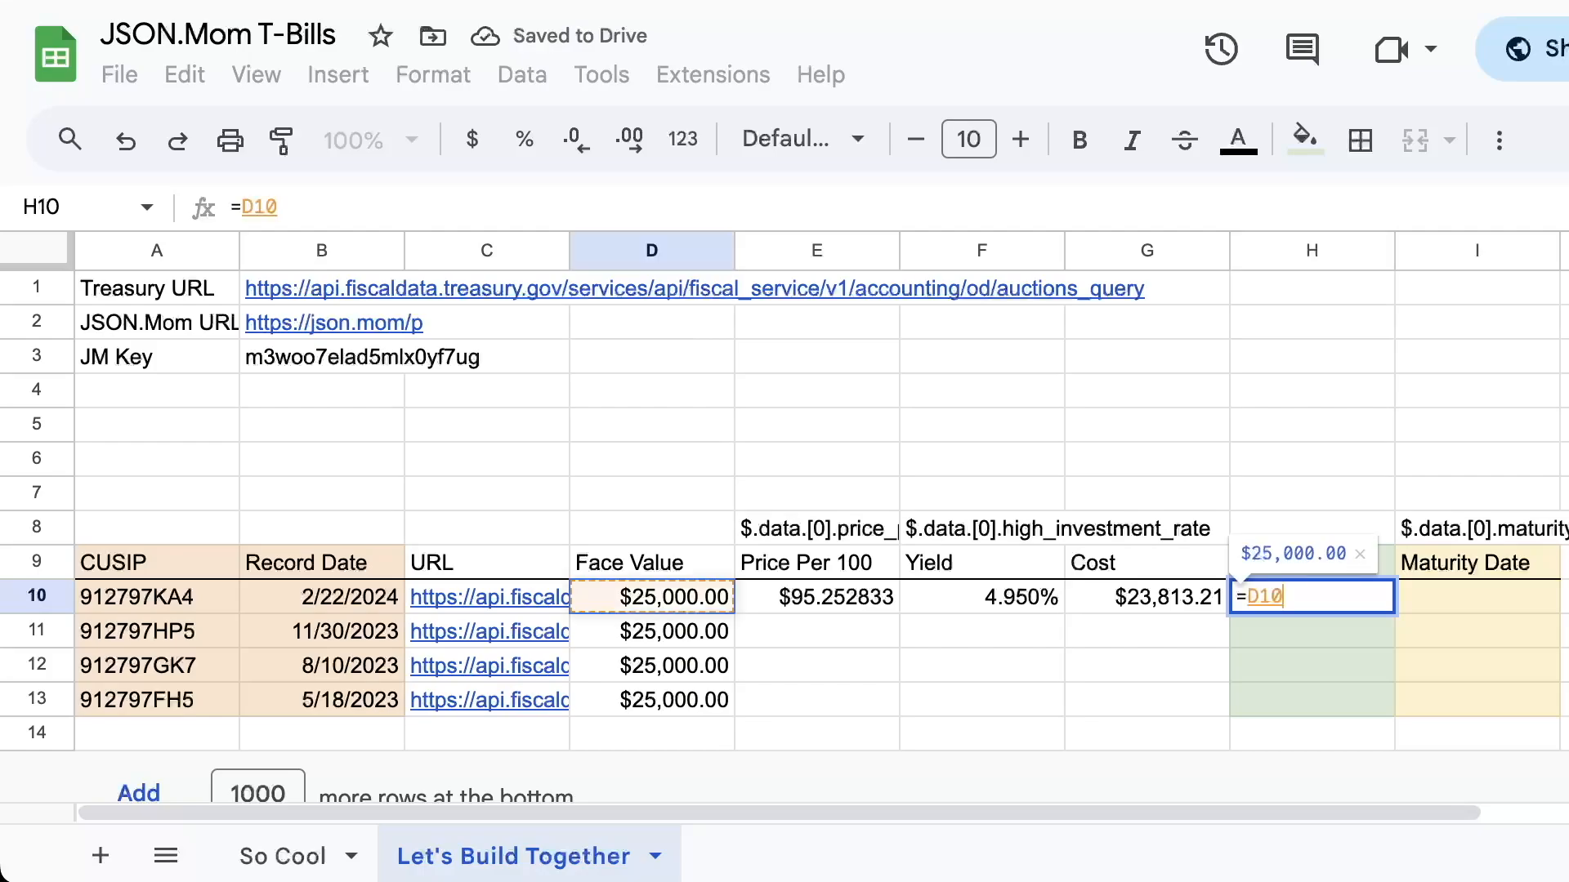
pyautogui.write('-')
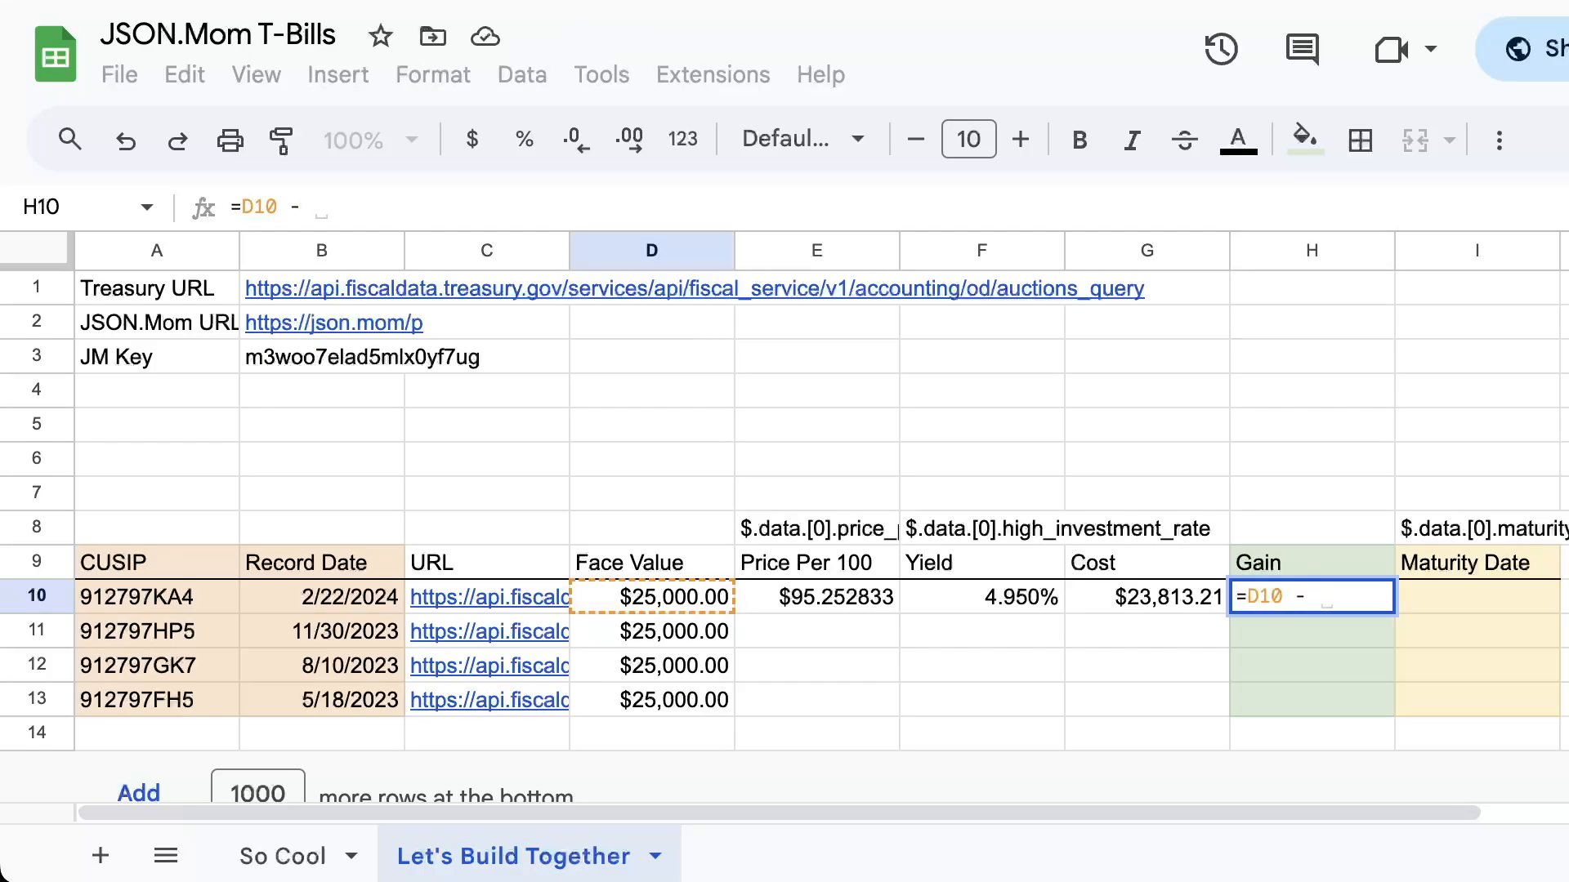
pyautogui.press('Left')
pyautogui.press('Return')
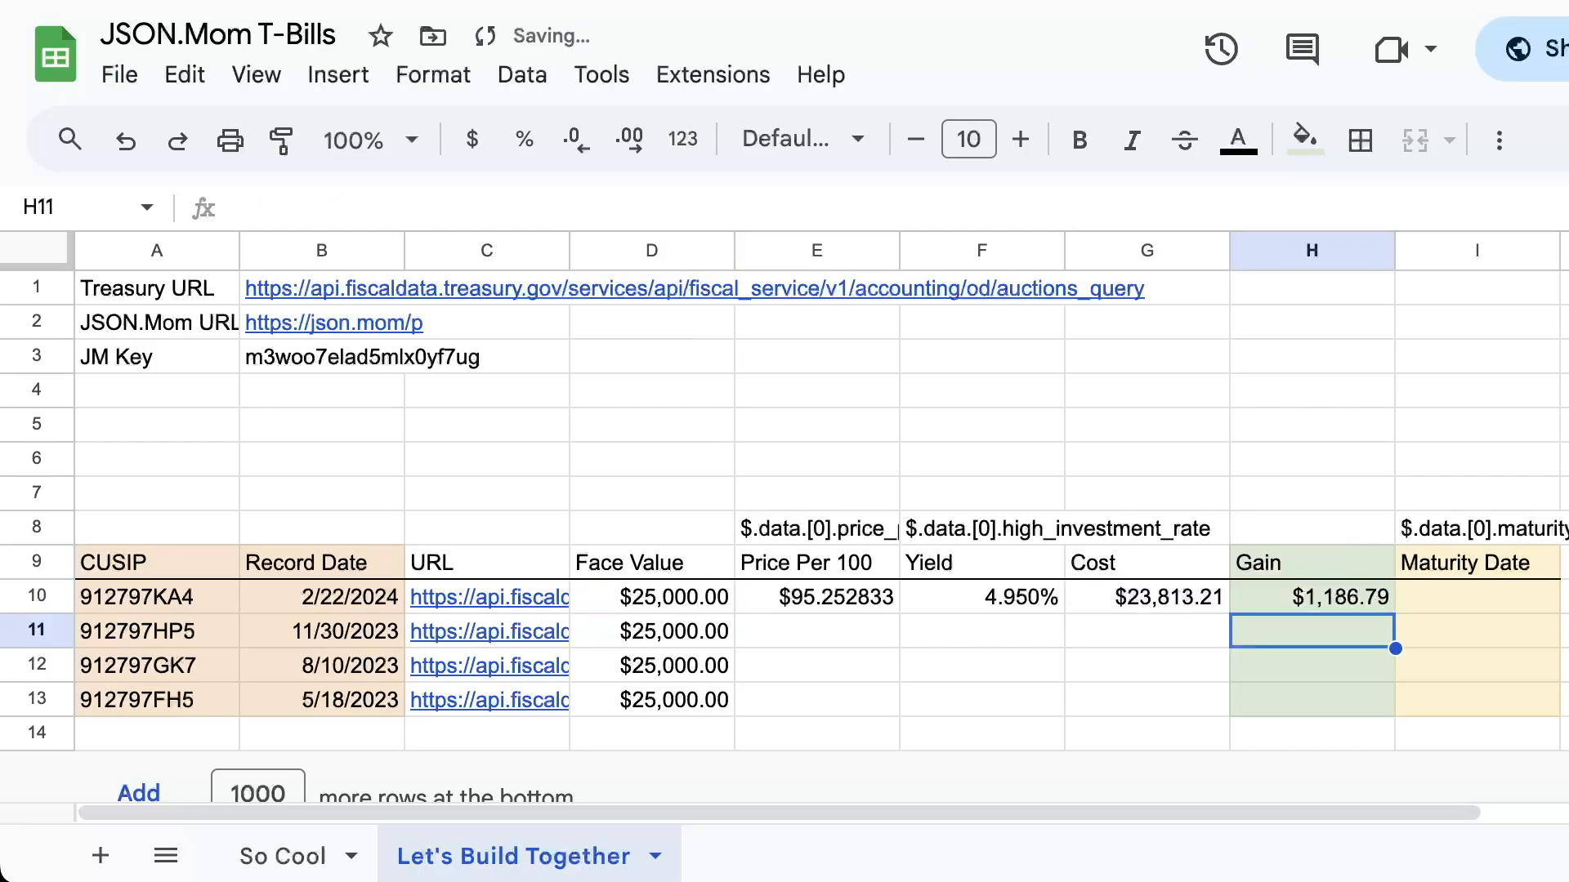
# - Copy the E10 import formula into I10 under Maturity Date and format that cell as a date
pyautogui.click(817, 597)
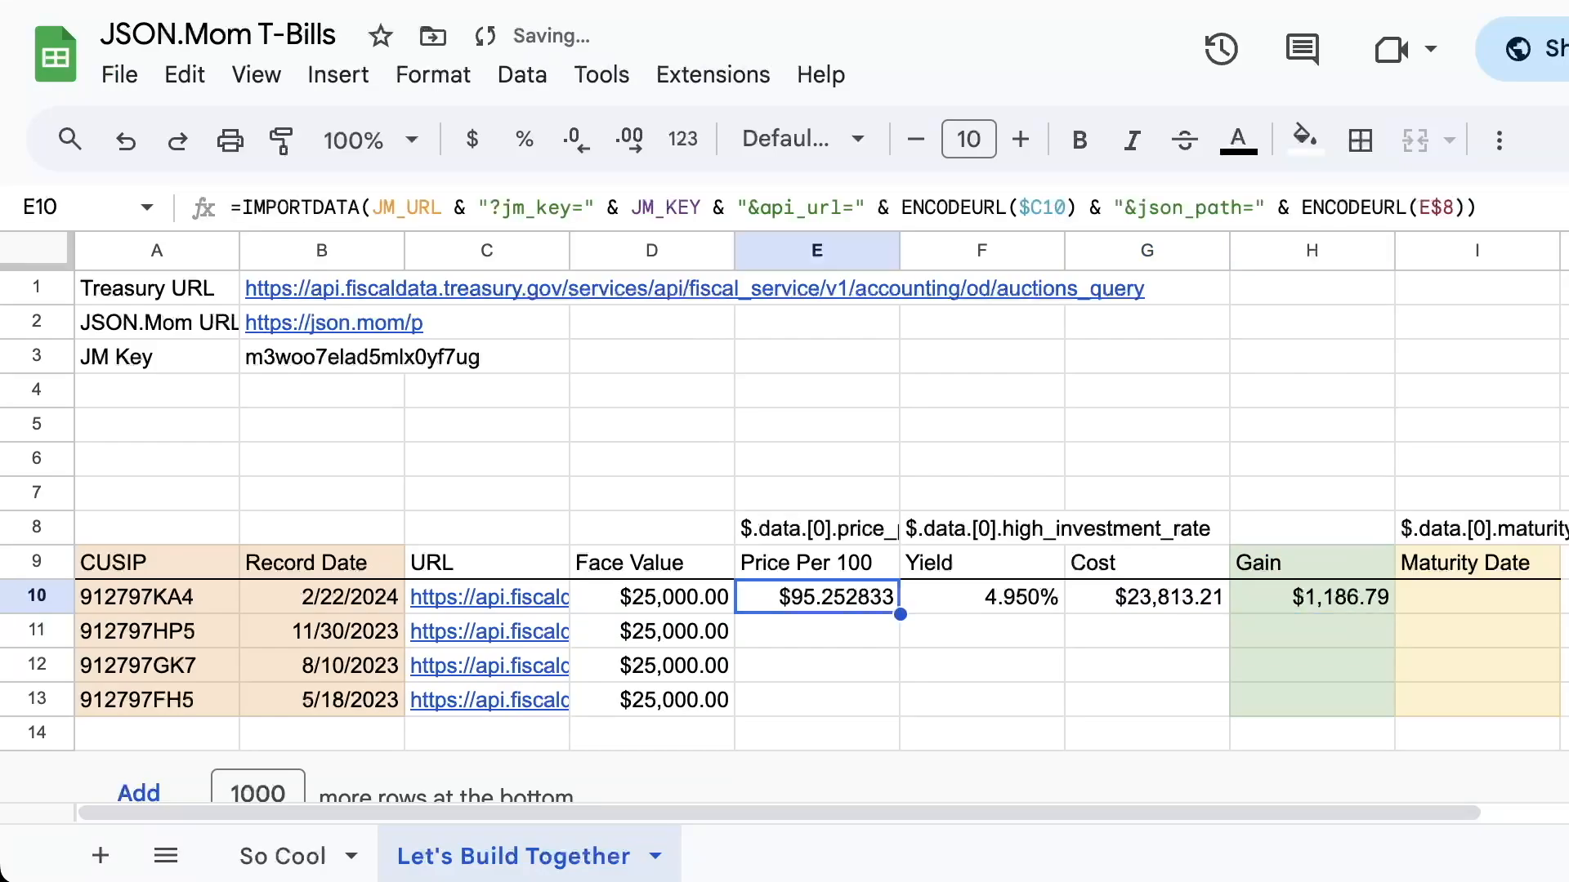
pyautogui.press('super+c')
pyautogui.click(1477, 597)
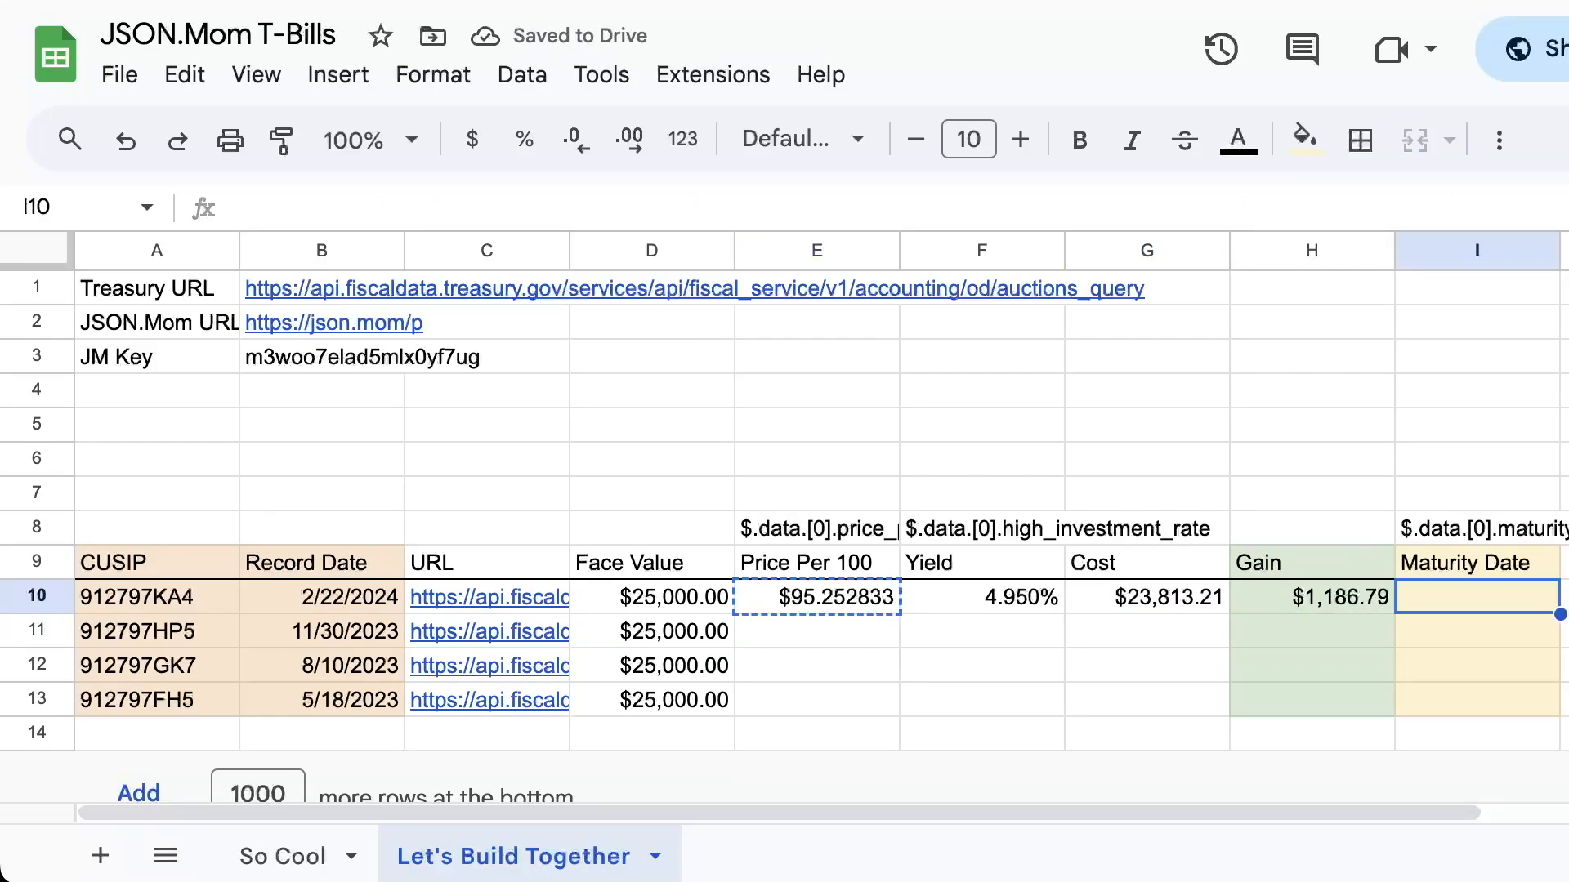
pyautogui.press('super+v')
pyautogui.click(433, 75)
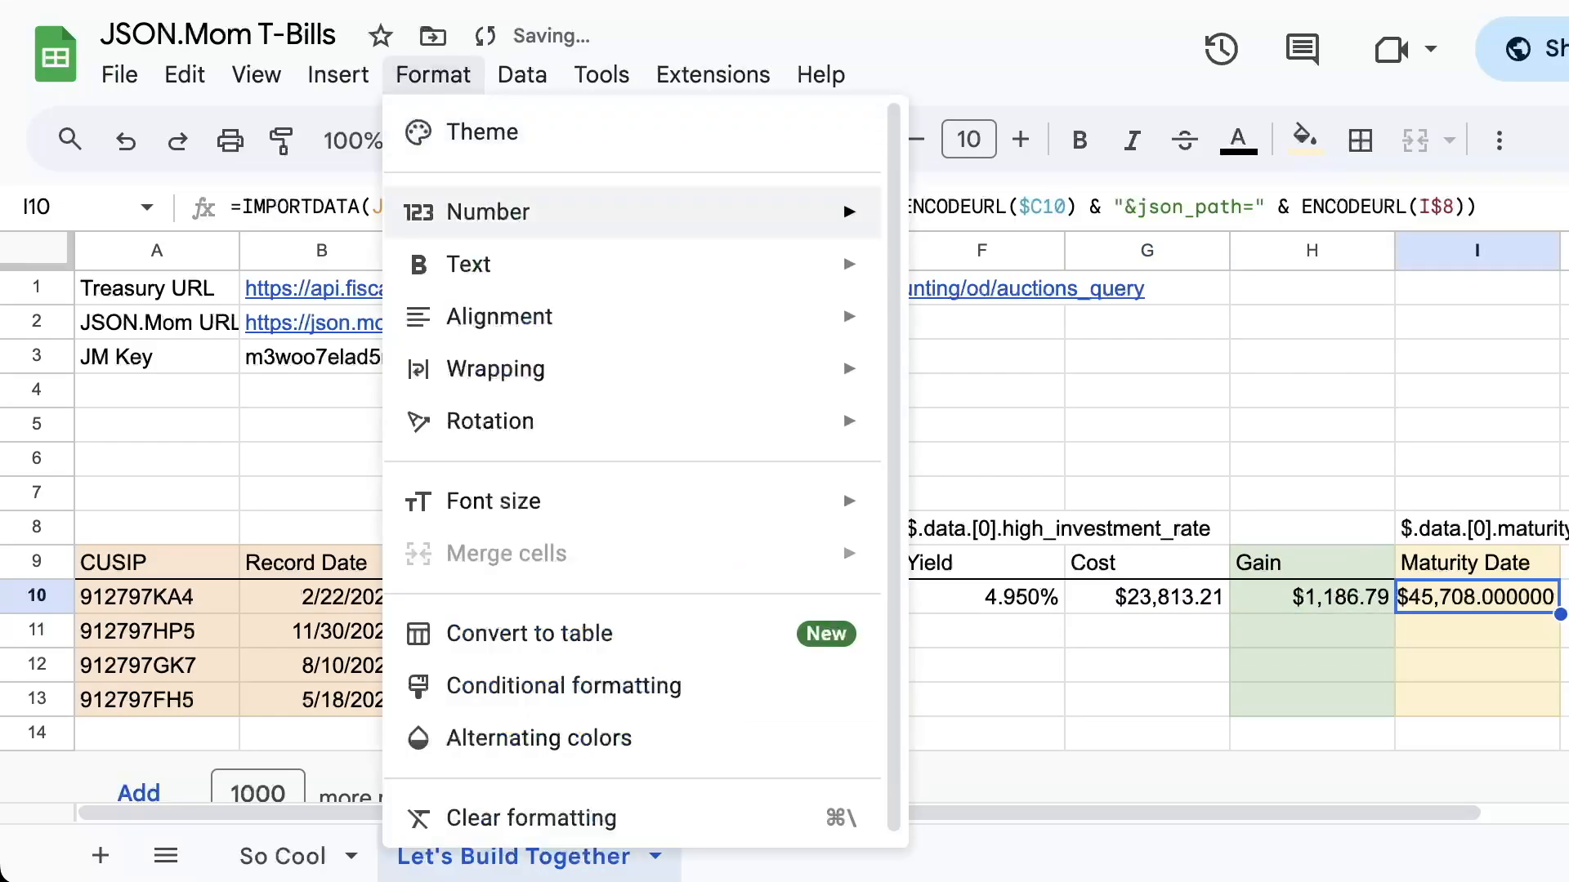
pyautogui.moveTo(523, 212)
pyautogui.click(1062, 721)
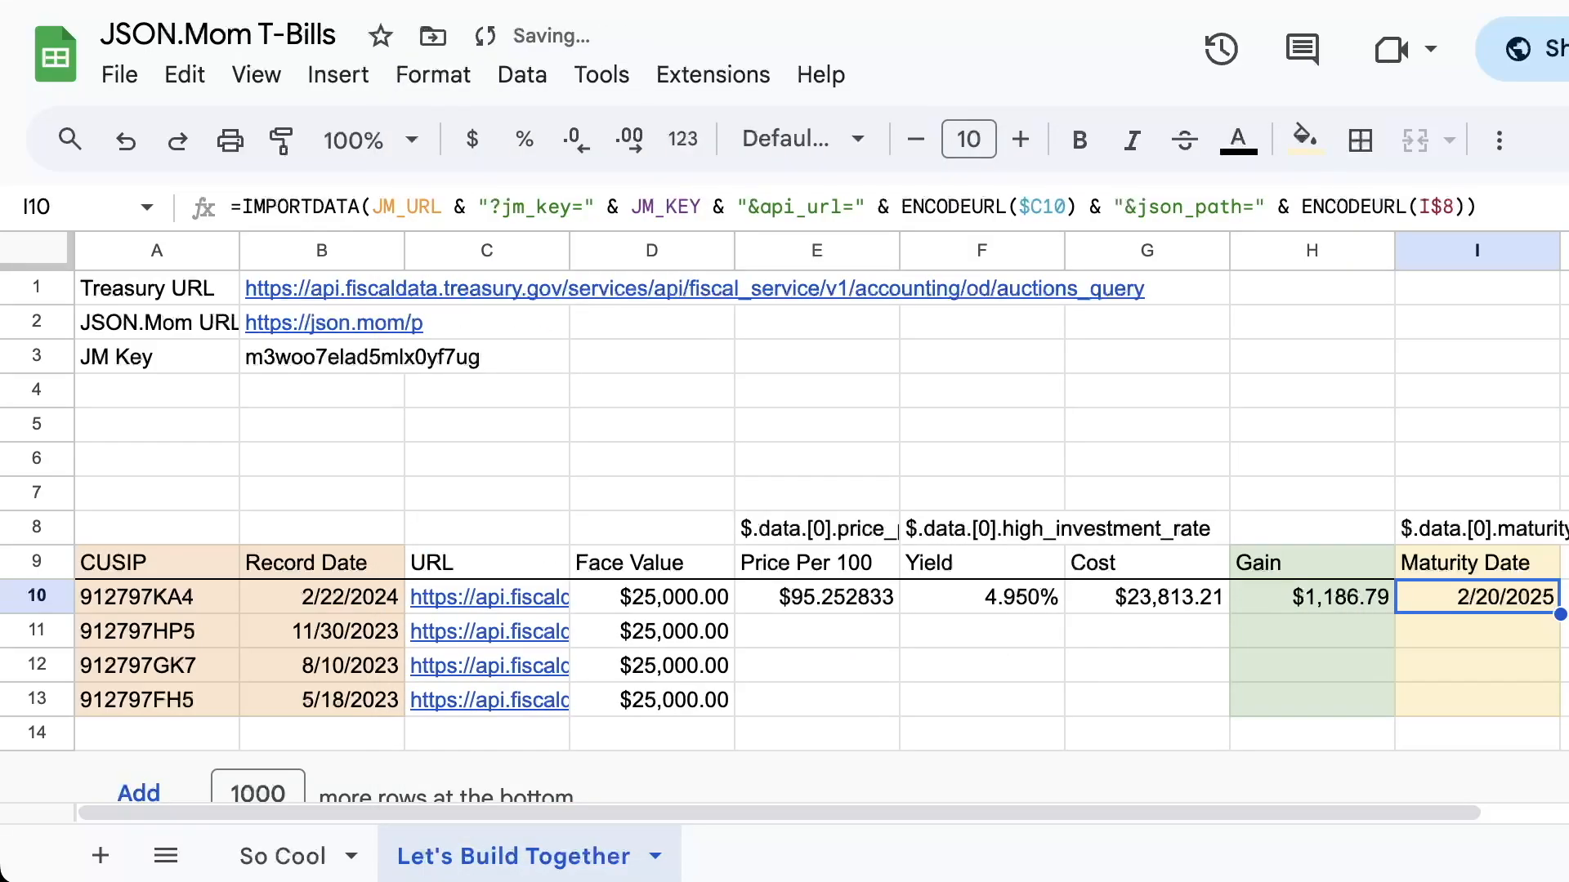
# - Fill the formulas in E10:I10 down through row 13
pyautogui.click(818, 597)
pyautogui.keyDown('shift'); pyautogui.click(1477, 598); pyautogui.keyUp('shift')
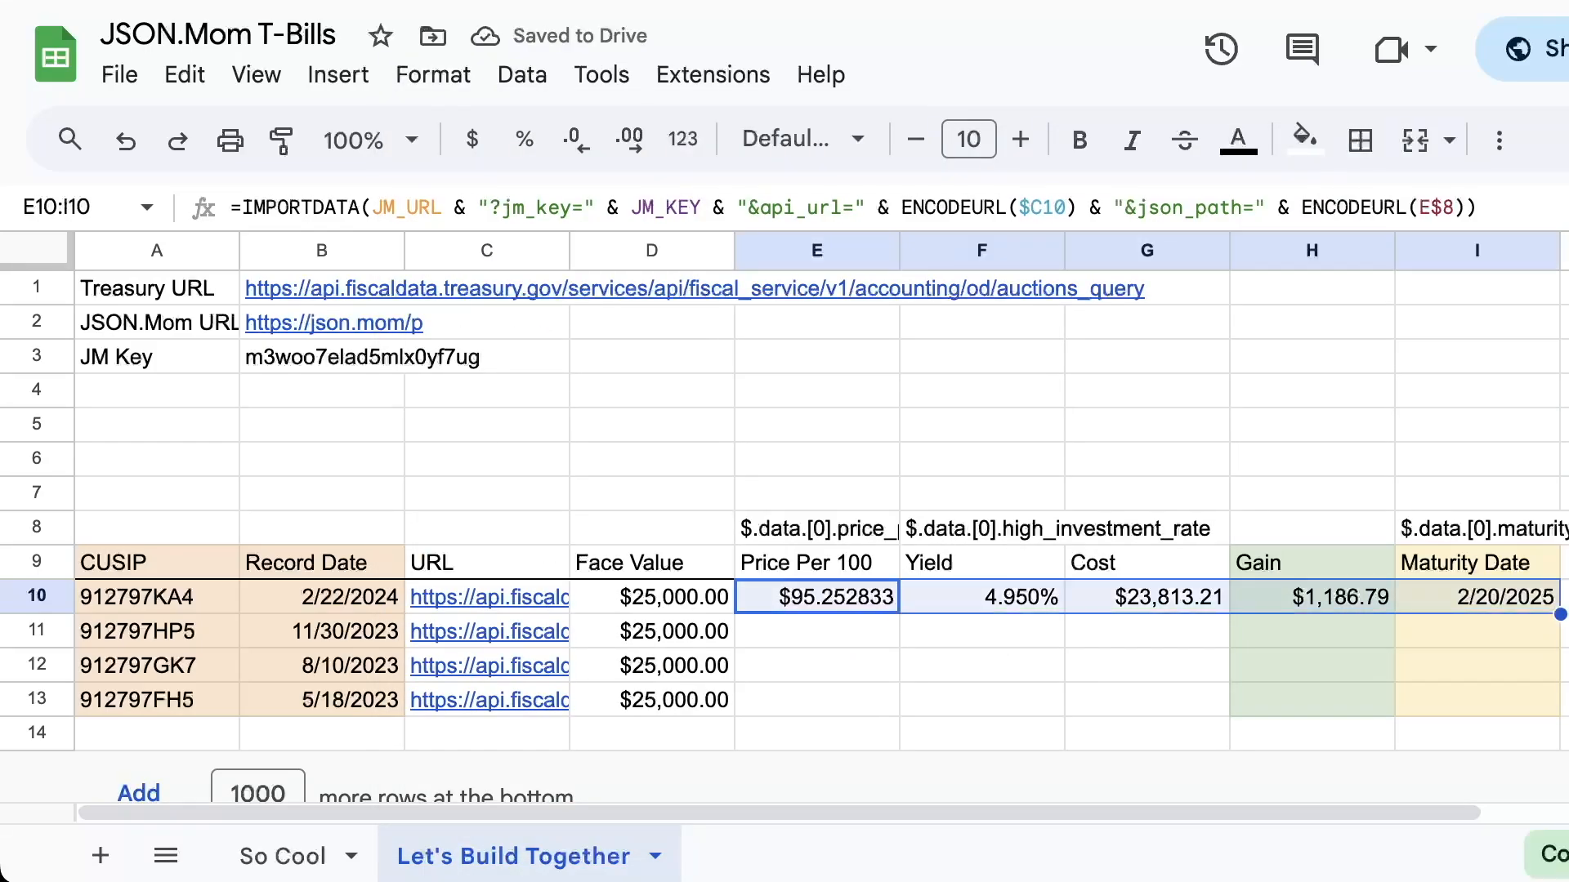
pyautogui.moveTo(1559, 615); pyautogui.dragTo(1552, 701)
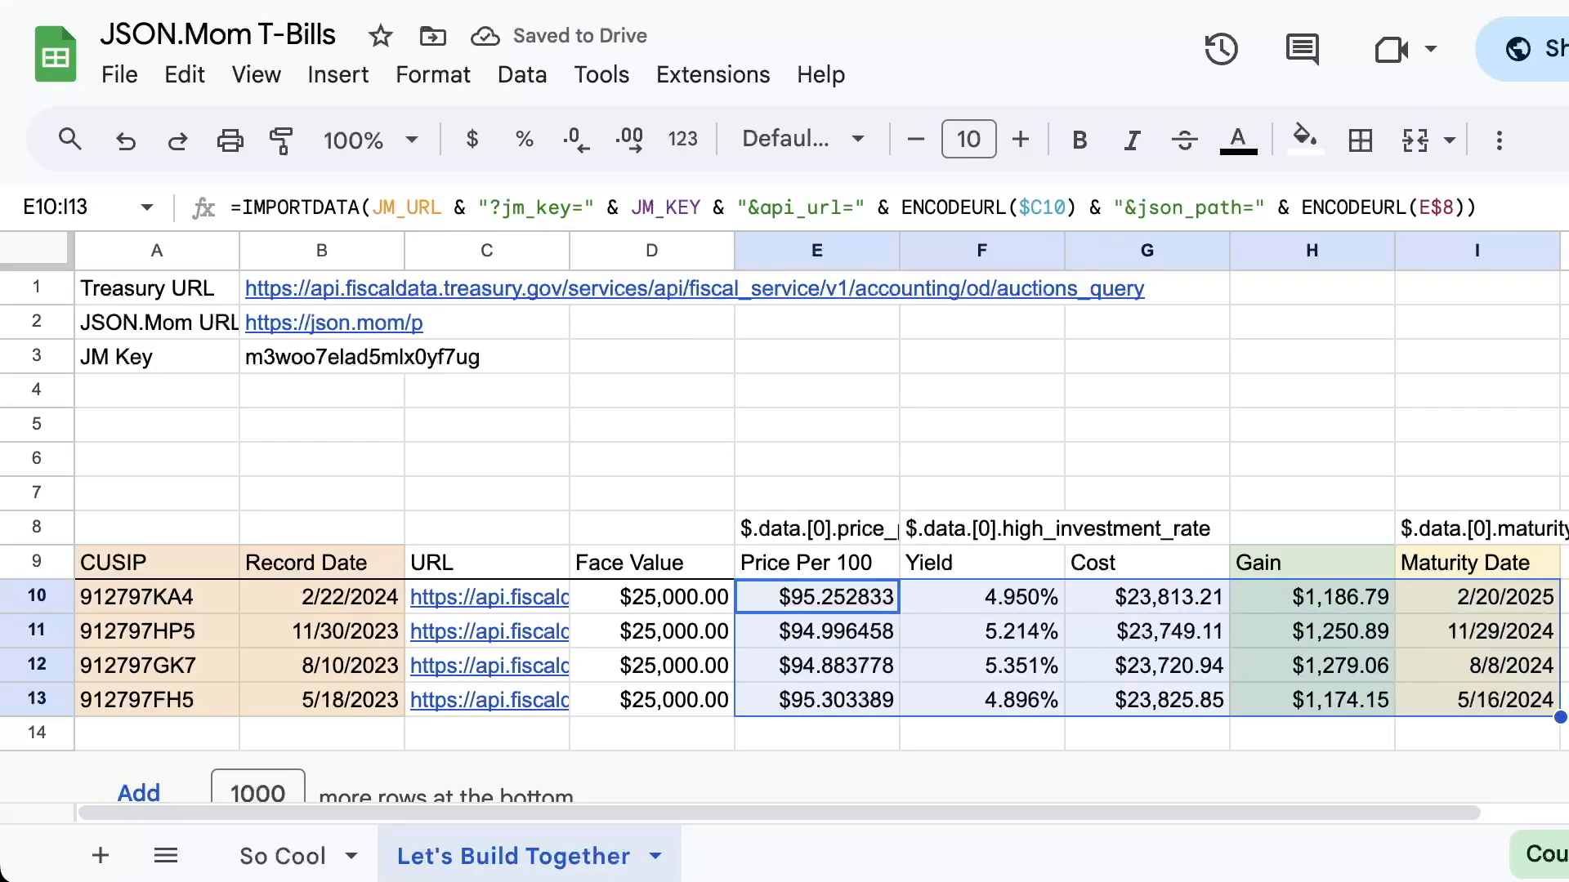
# - Label H4 "Average Yield" and enter the average of yields F10:F13 in I4
pyautogui.click(1312, 391)
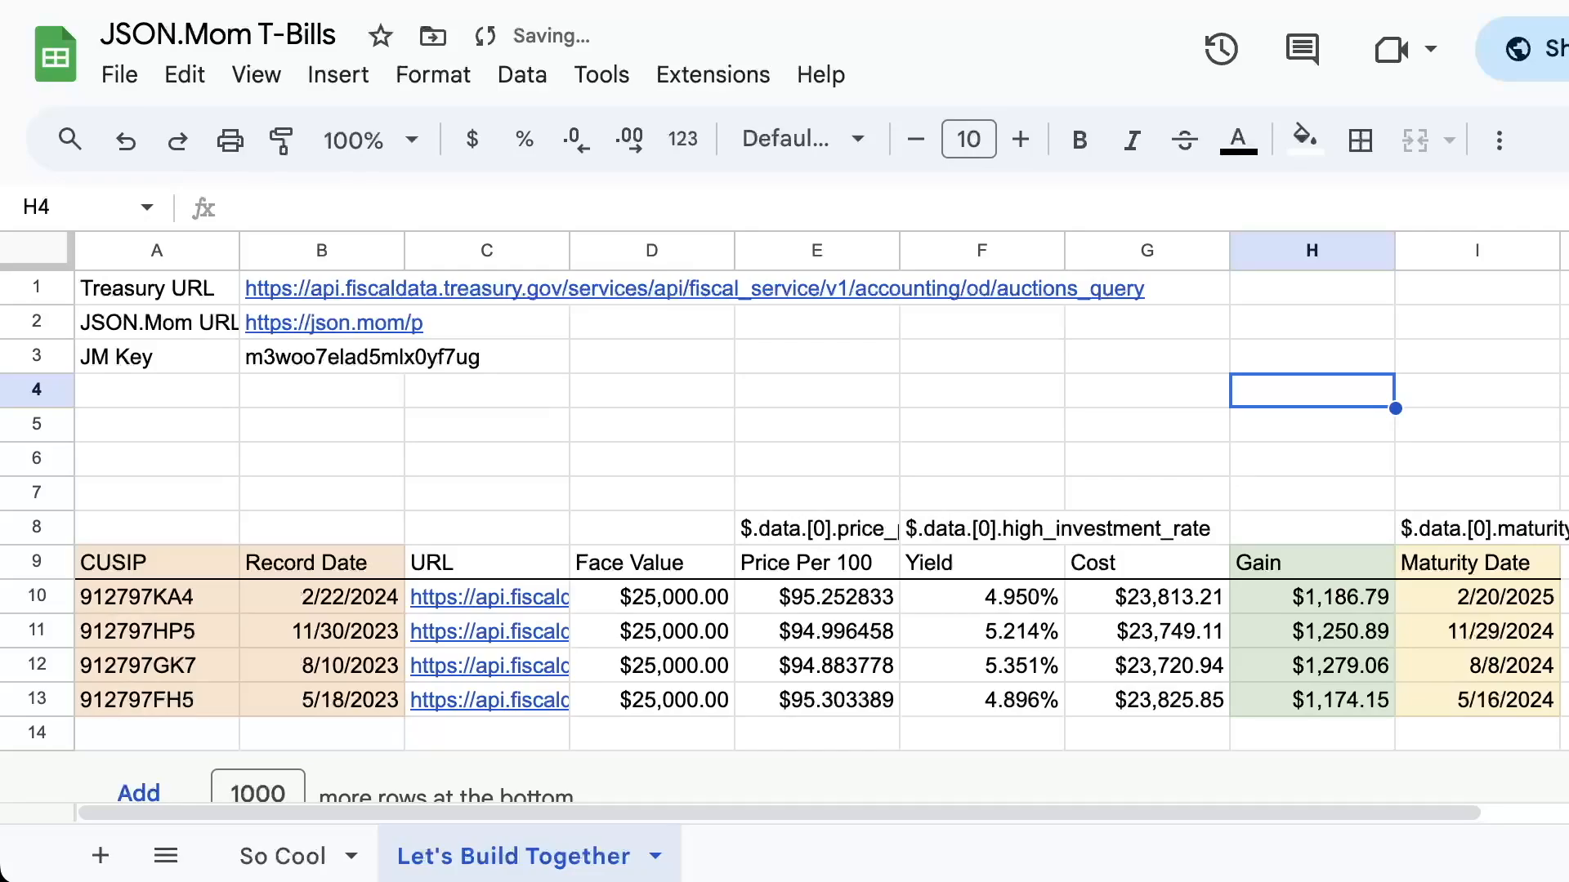
pyautogui.write('Average Yield')
pyautogui.press('Tab')
pyautogui.write('=AVERAGE(')
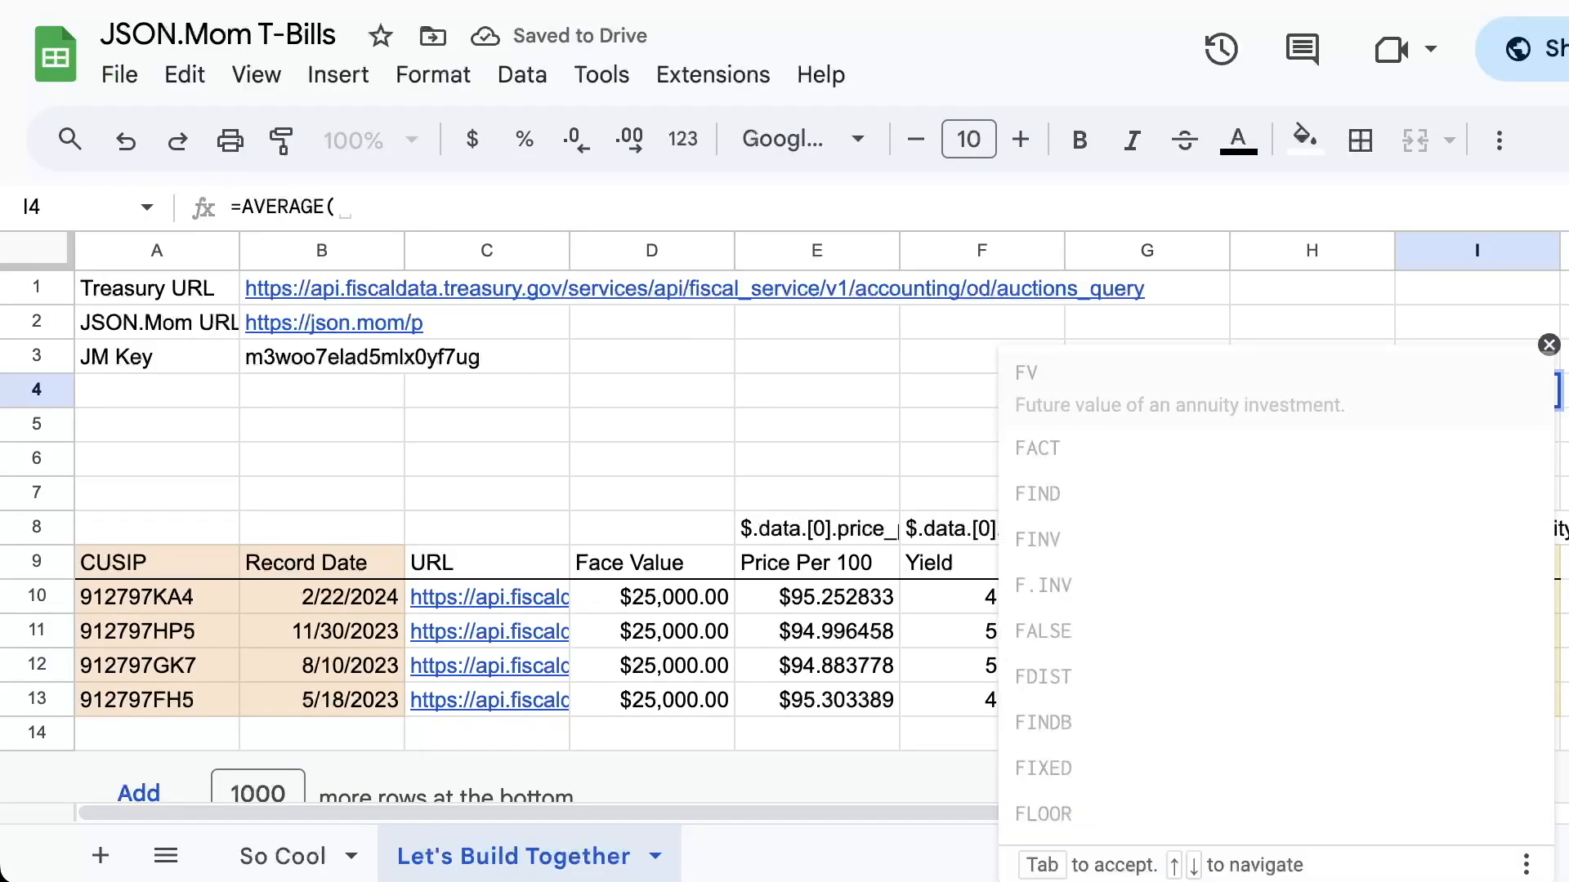
pyautogui.moveTo(982, 596); pyautogui.dragTo(982, 699)
pyautogui.press('Return')
# - Label H5 "Average Gain" and enter the average of gains H10:H13 in I5
pyautogui.write('Average Gain')
pyautogui.press('Tab')
pyautogui.write('=AVER')
pyautogui.press('Tab')
pyautogui.moveTo(1312, 597); pyautogui.dragTo(1311, 700)
pyautogui.press('Return')
# - Label H6 "Total Gain" and enter the sum of H10:H13 in I6
pyautogui.write('To')
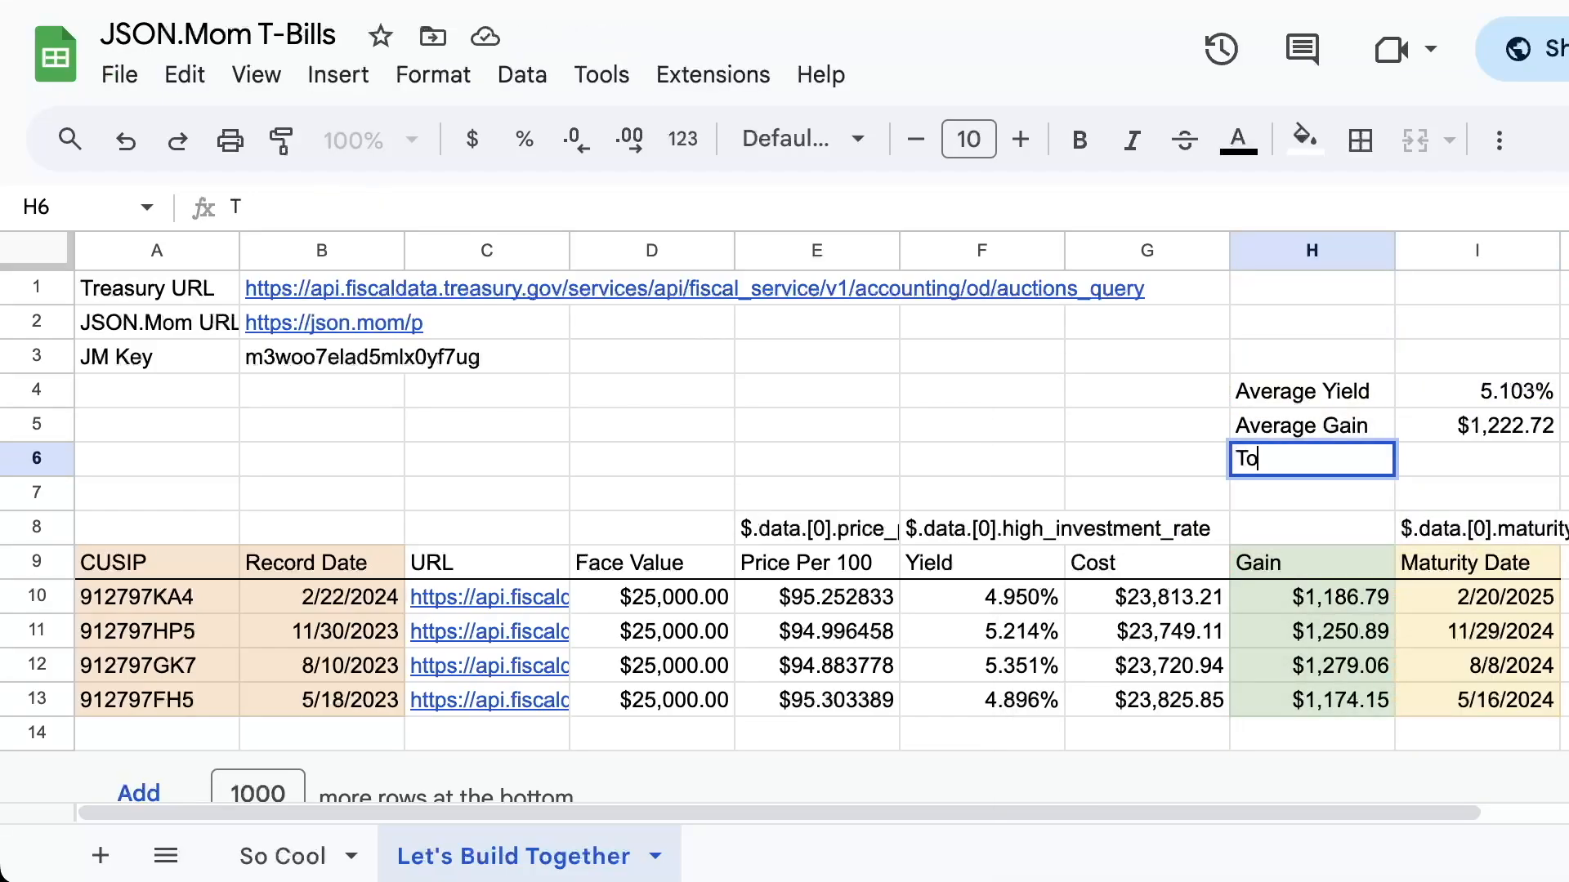
pyautogui.write('tal Gain')
pyautogui.press('Tab')
pyautogui.write('=SUM(')
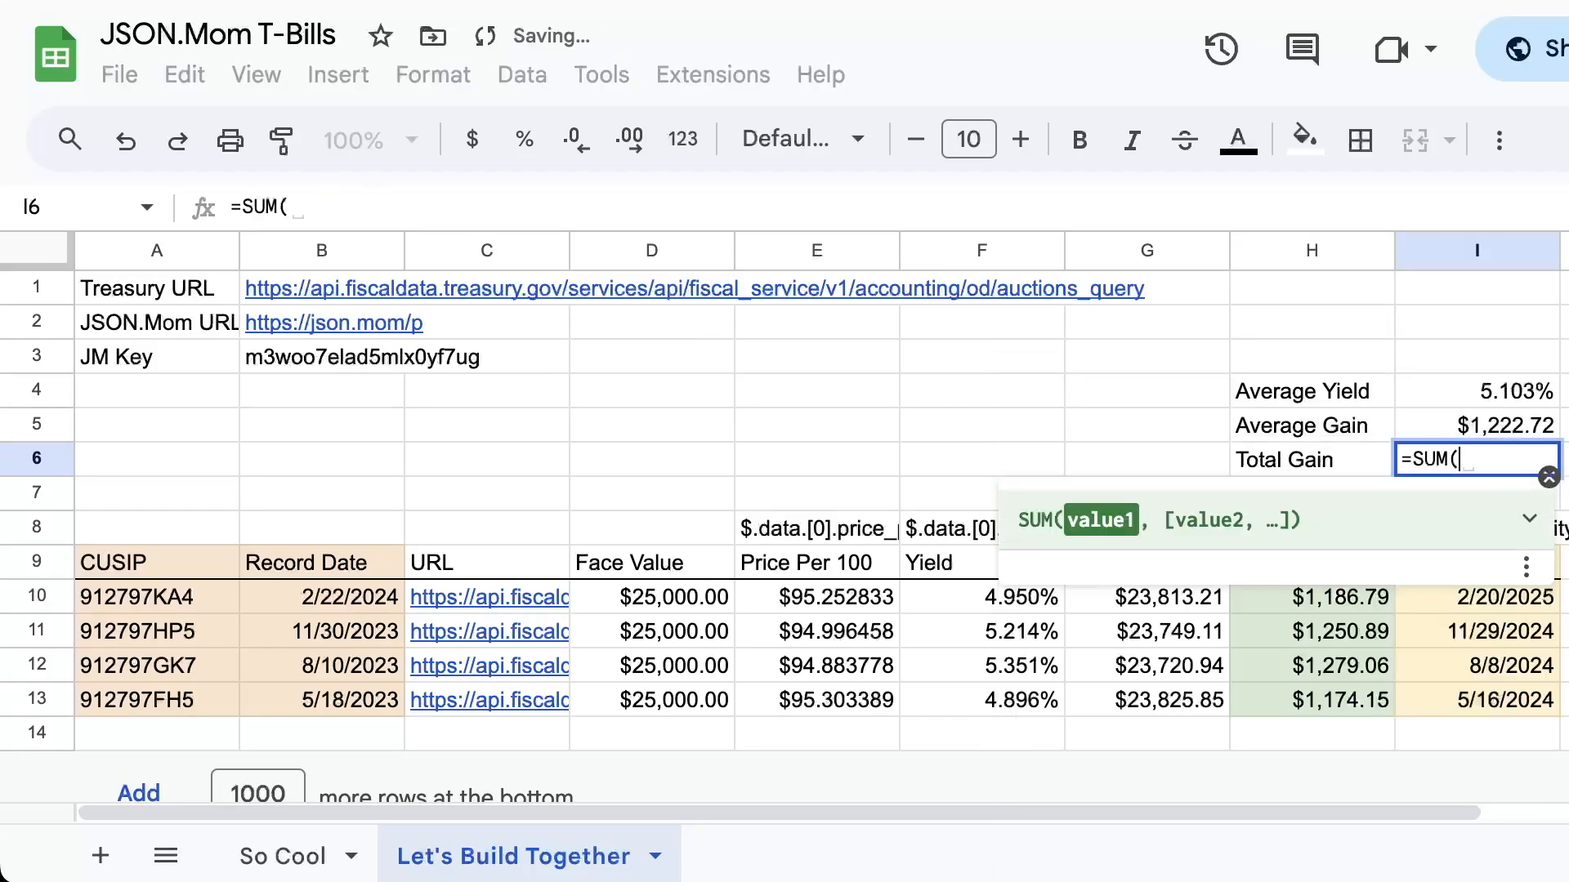
pyautogui.write('H10:H13')
pyautogui.press('Return')
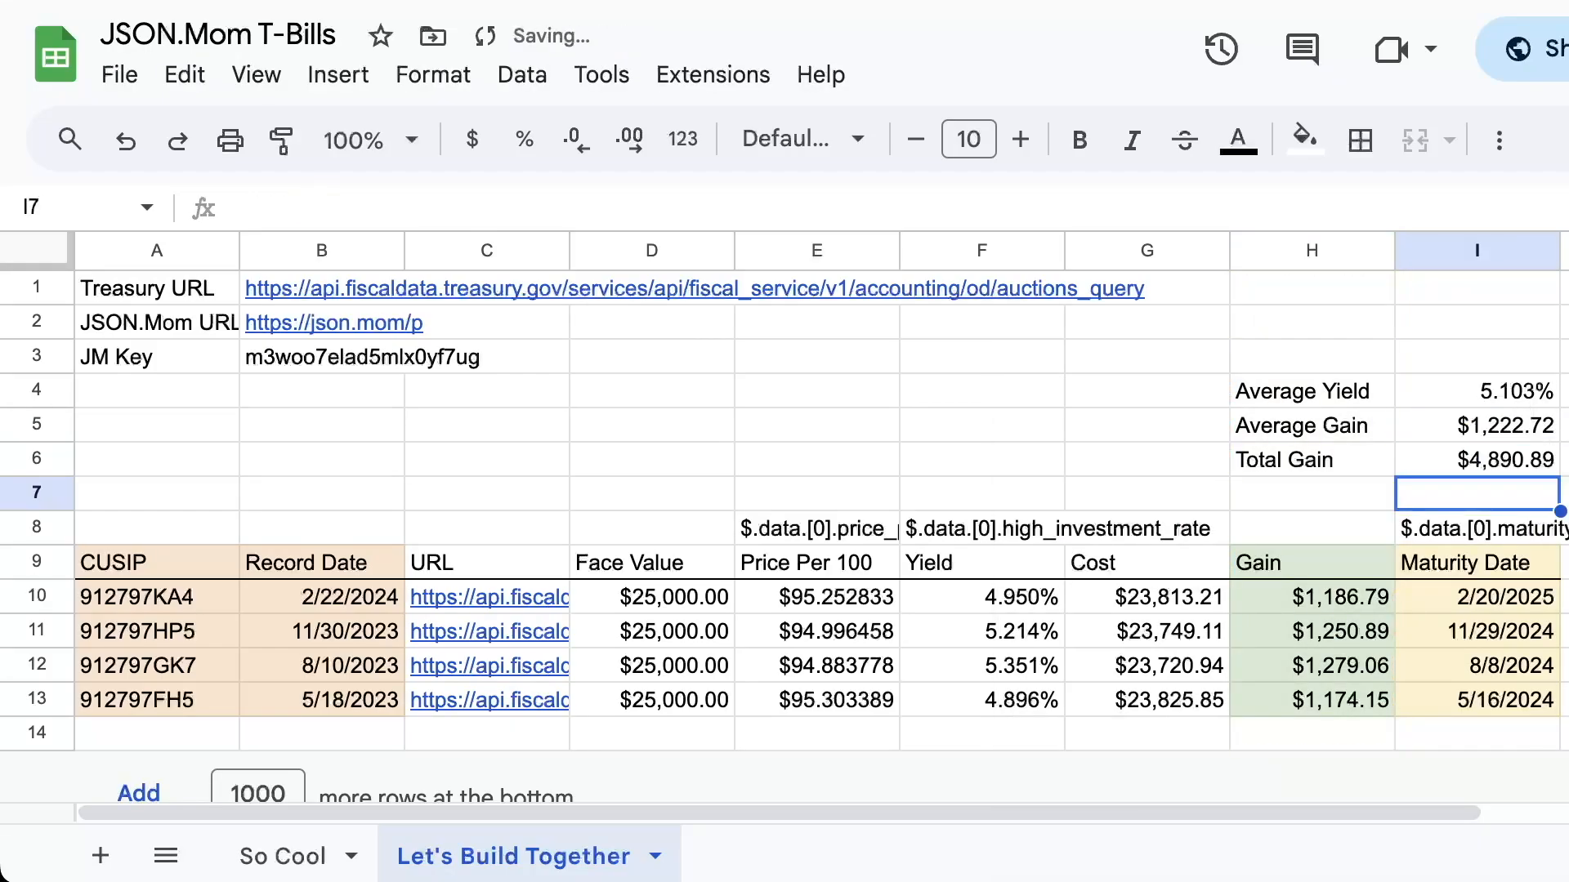
# - Hide the setup rows 1 to 3 and the URL column C
pyautogui.click(37, 288)
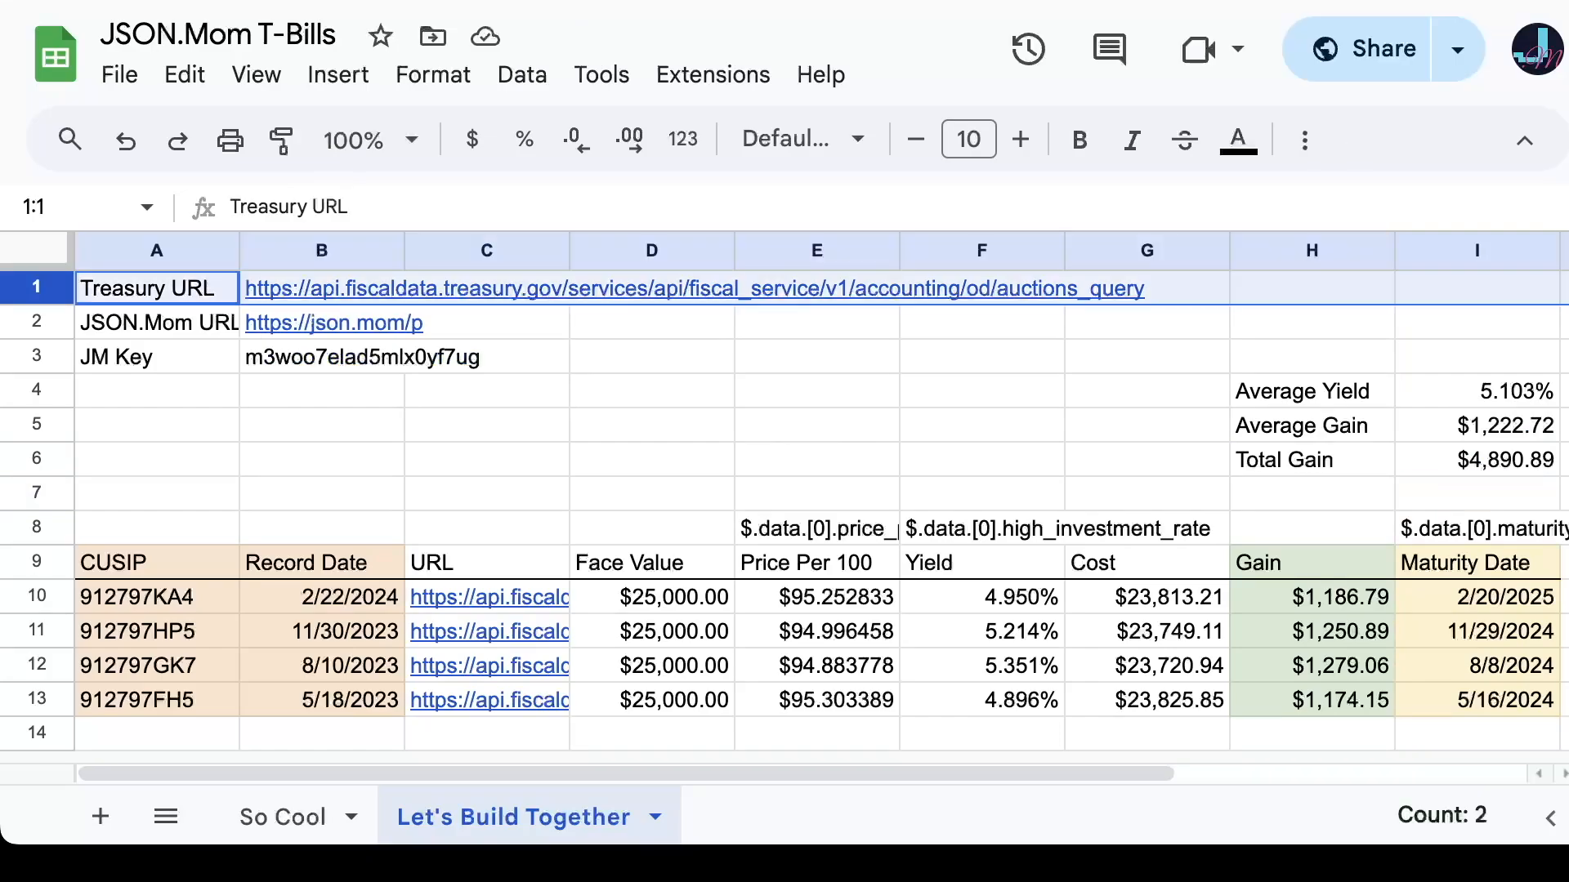
pyautogui.keyDown('shift'); pyautogui.click(37, 356); pyautogui.keyUp('shift')
pyautogui.rightClick(36, 356)
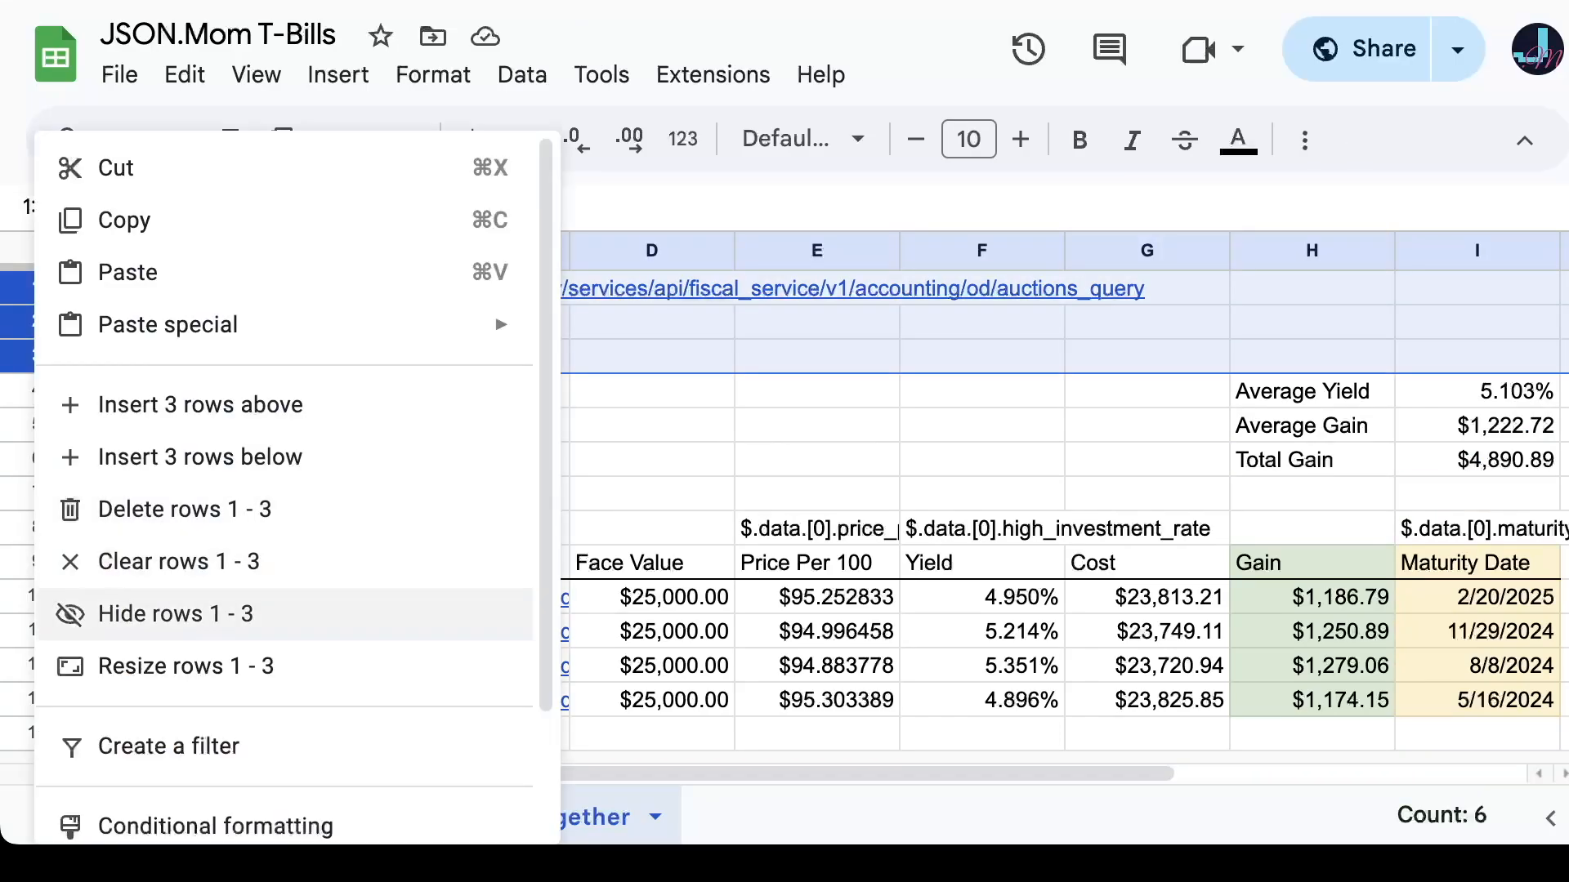
pyautogui.click(193, 613)
pyautogui.click(487, 250)
pyautogui.rightClick(470, 250)
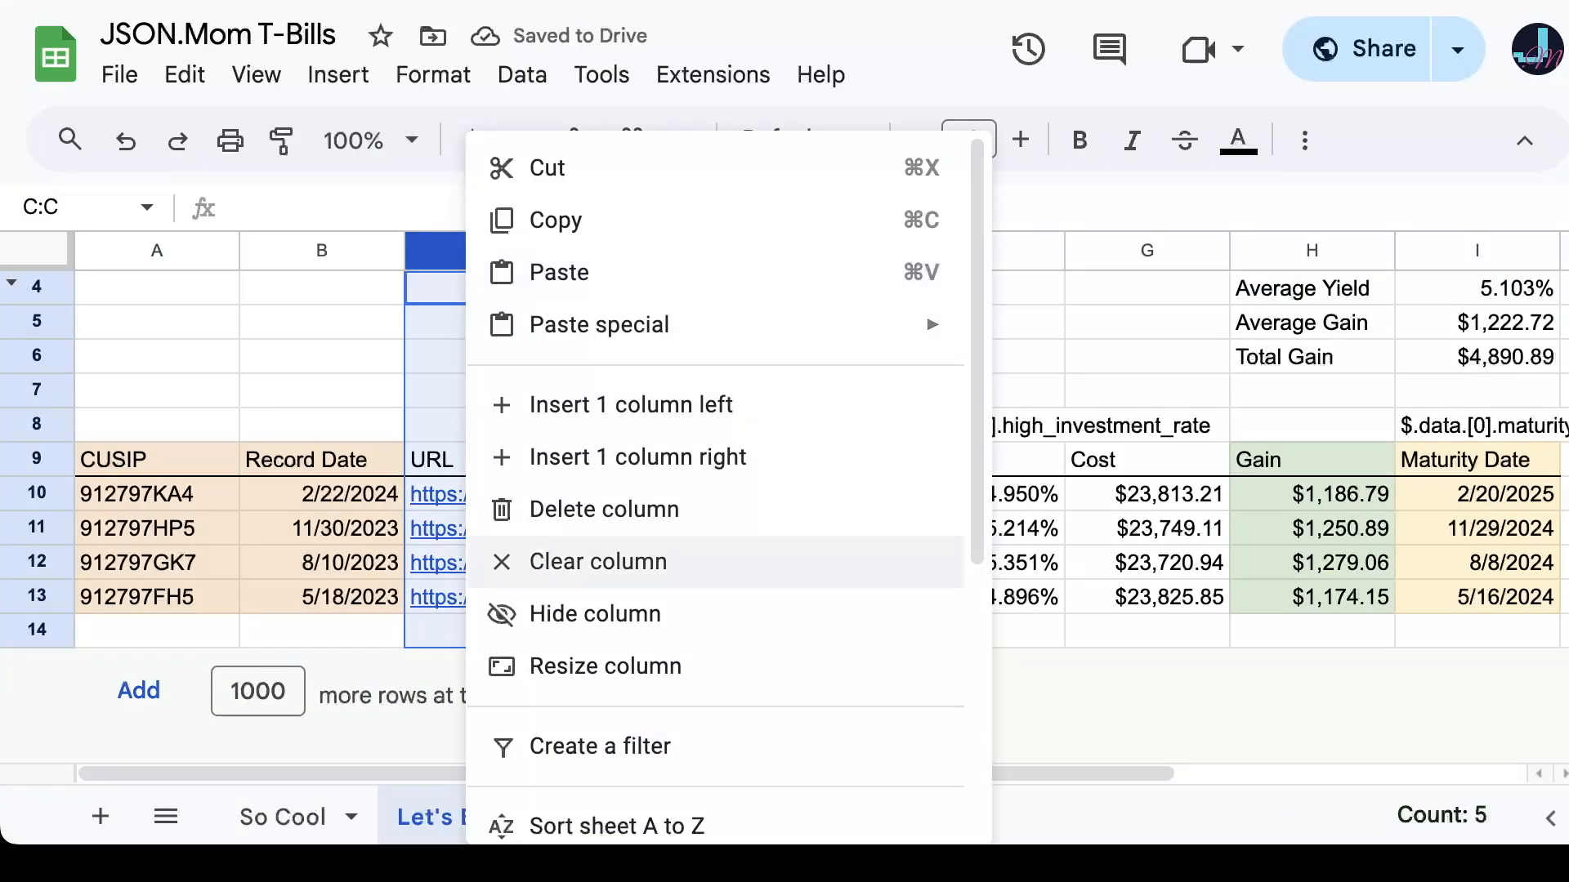
pyautogui.click(523, 612)
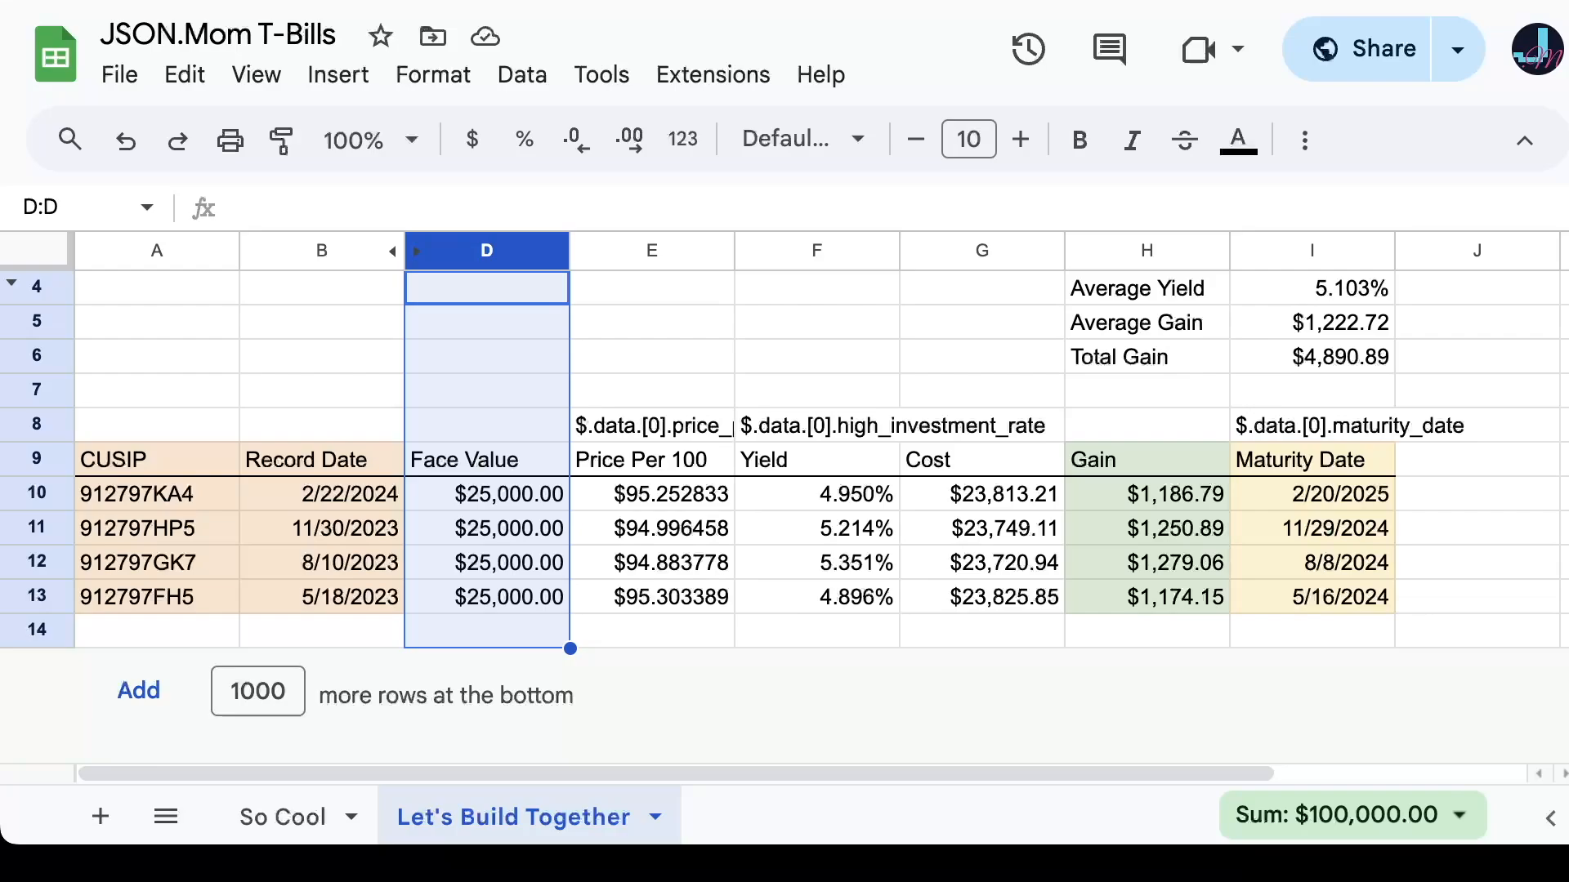
# - Move row 13 up to row 10 and paste CUSIP 912797LB1 with record date 5/16/2024 over its A10:B10 values
pyautogui.click(37, 596)
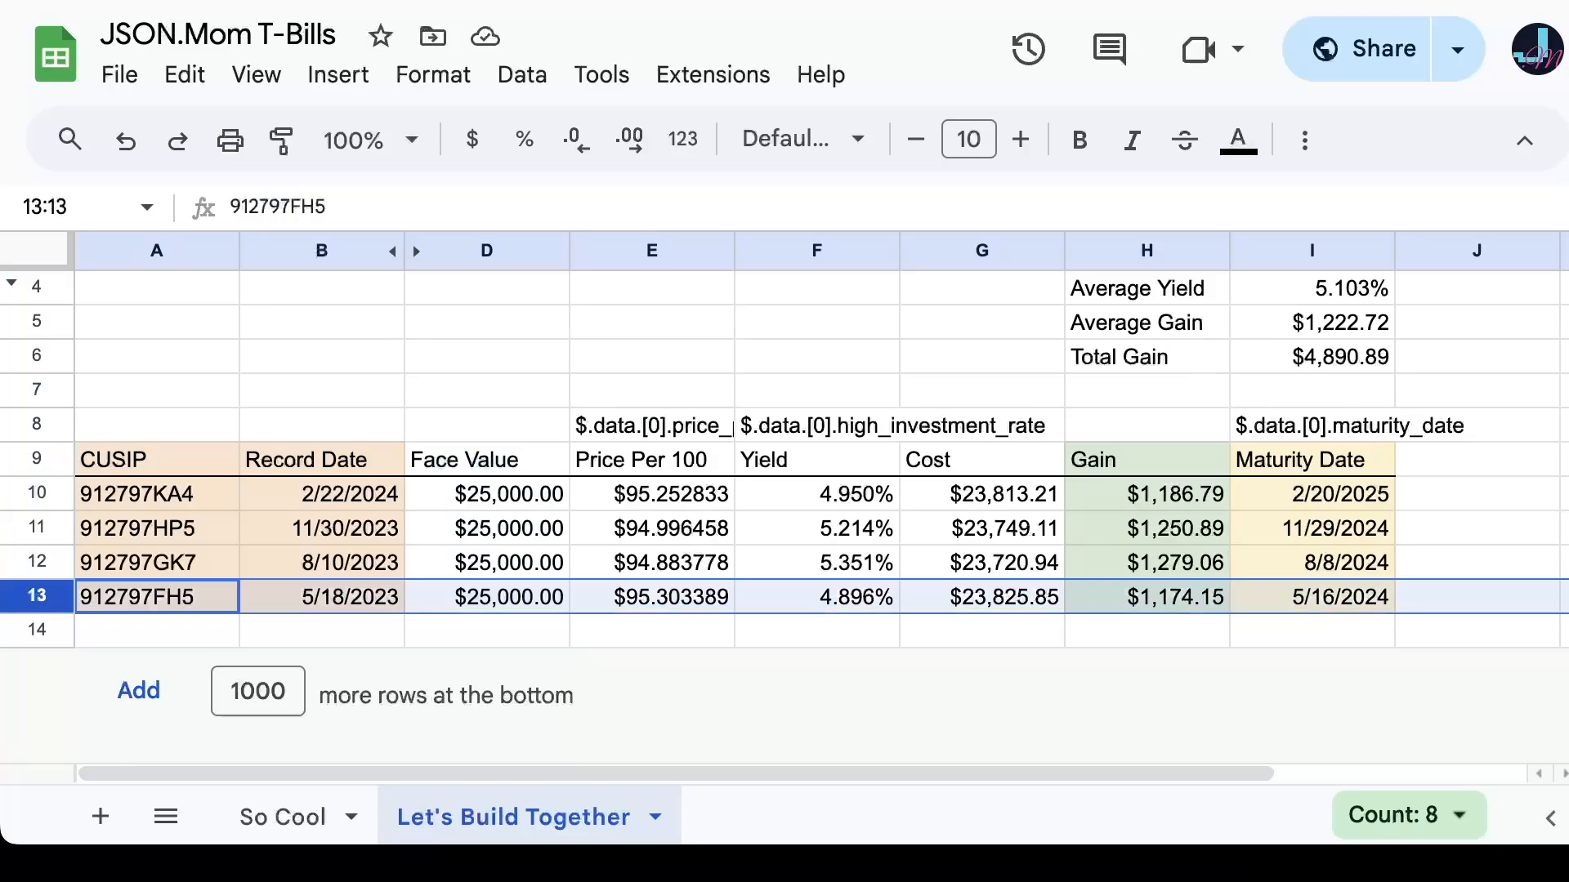
pyautogui.moveTo(37, 596); pyautogui.dragTo(37, 494)
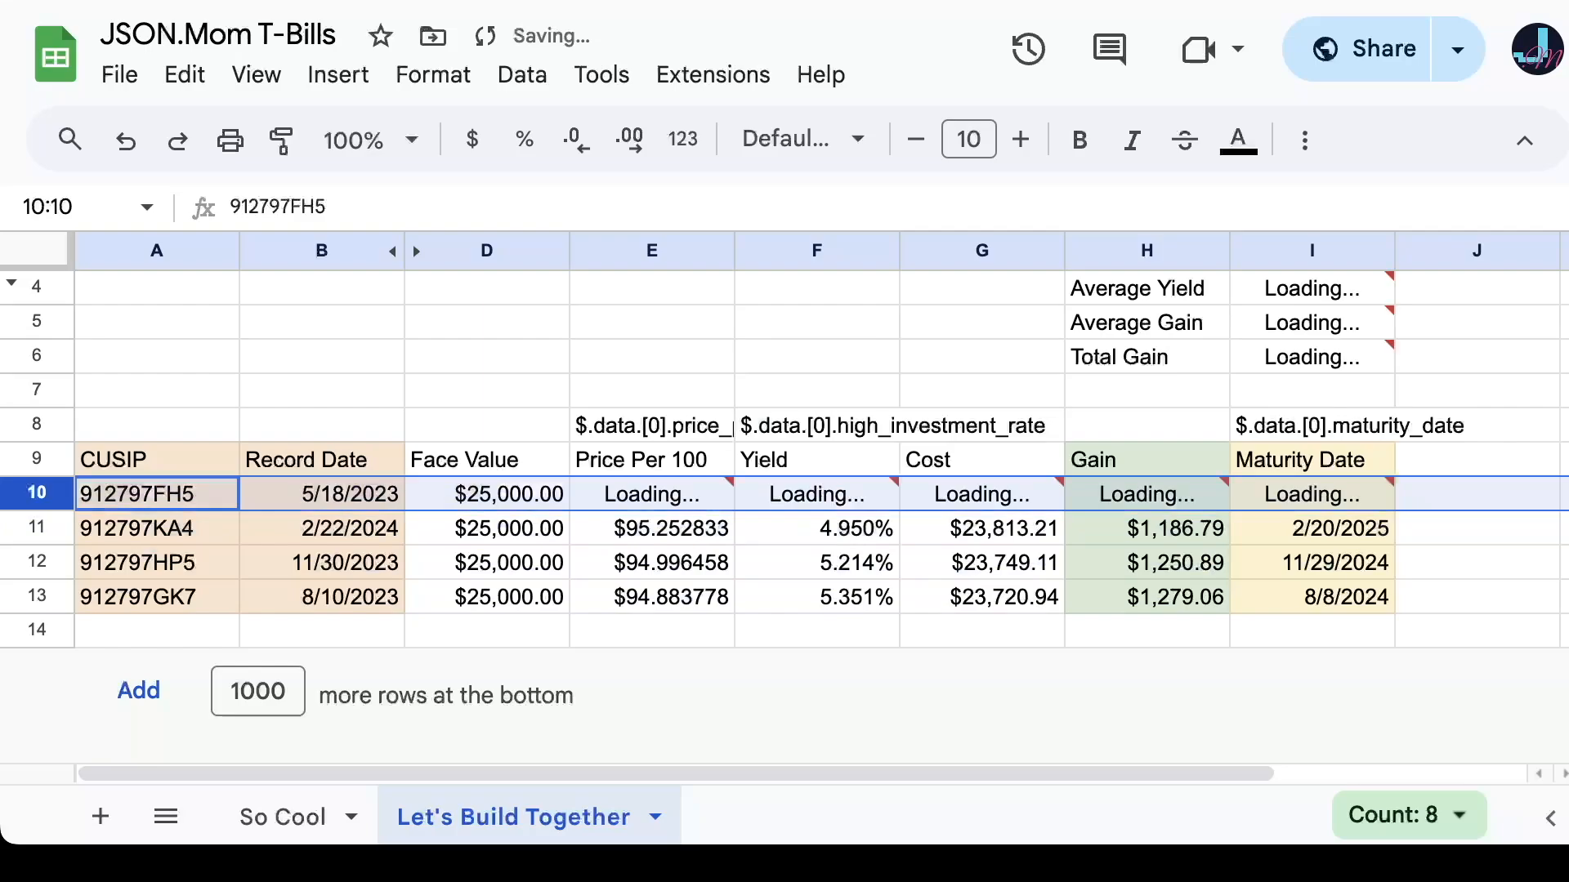
pyautogui.click(157, 494)
pyautogui.press('super+v')
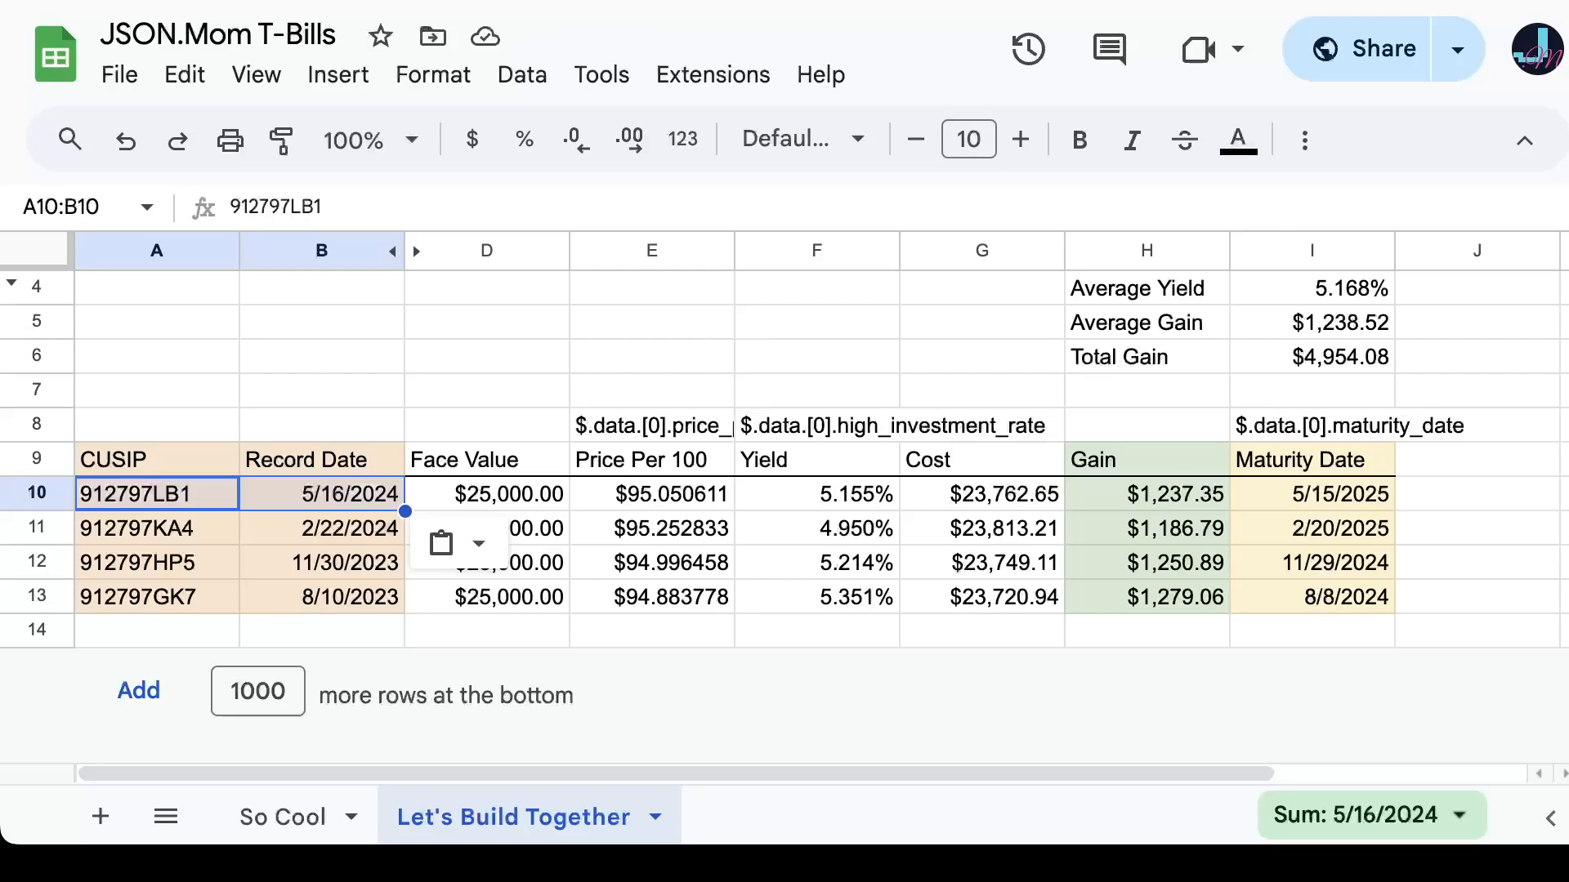
# - Duplicate row 13 into row 14 and paste CUSIP 912797KW6 with record date 6/11/2024 into the new row
pyautogui.click(37, 597)
pyautogui.press('super+c')
pyautogui.click(157, 631)
pyautogui.press('super+v')
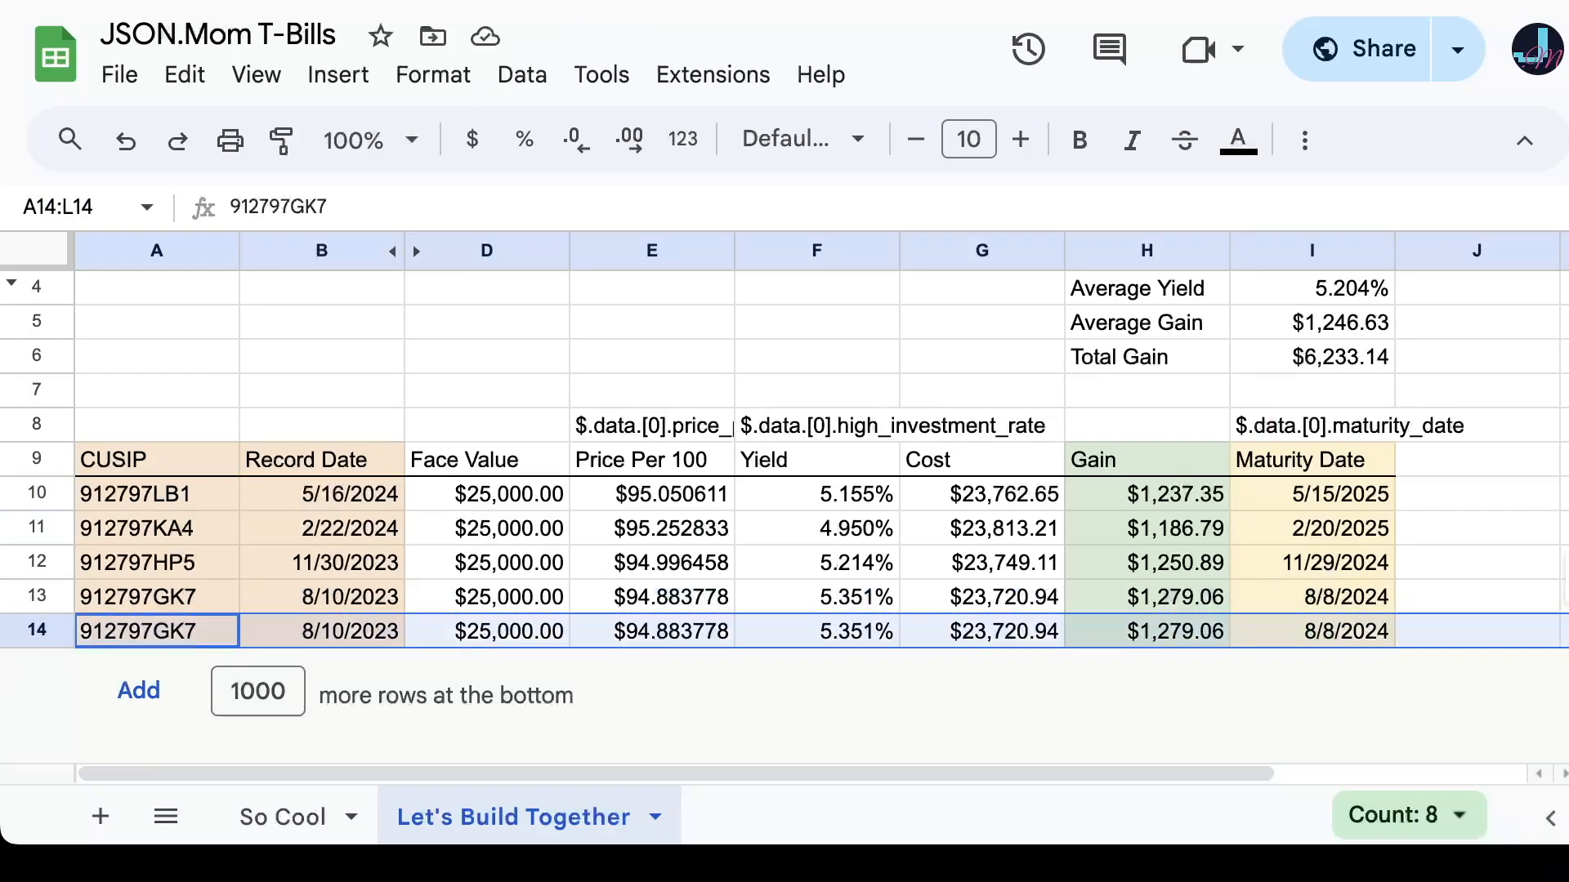
pyautogui.press('super+v')
# - Set the face value in D14 to 5000
pyautogui.click(487, 631)
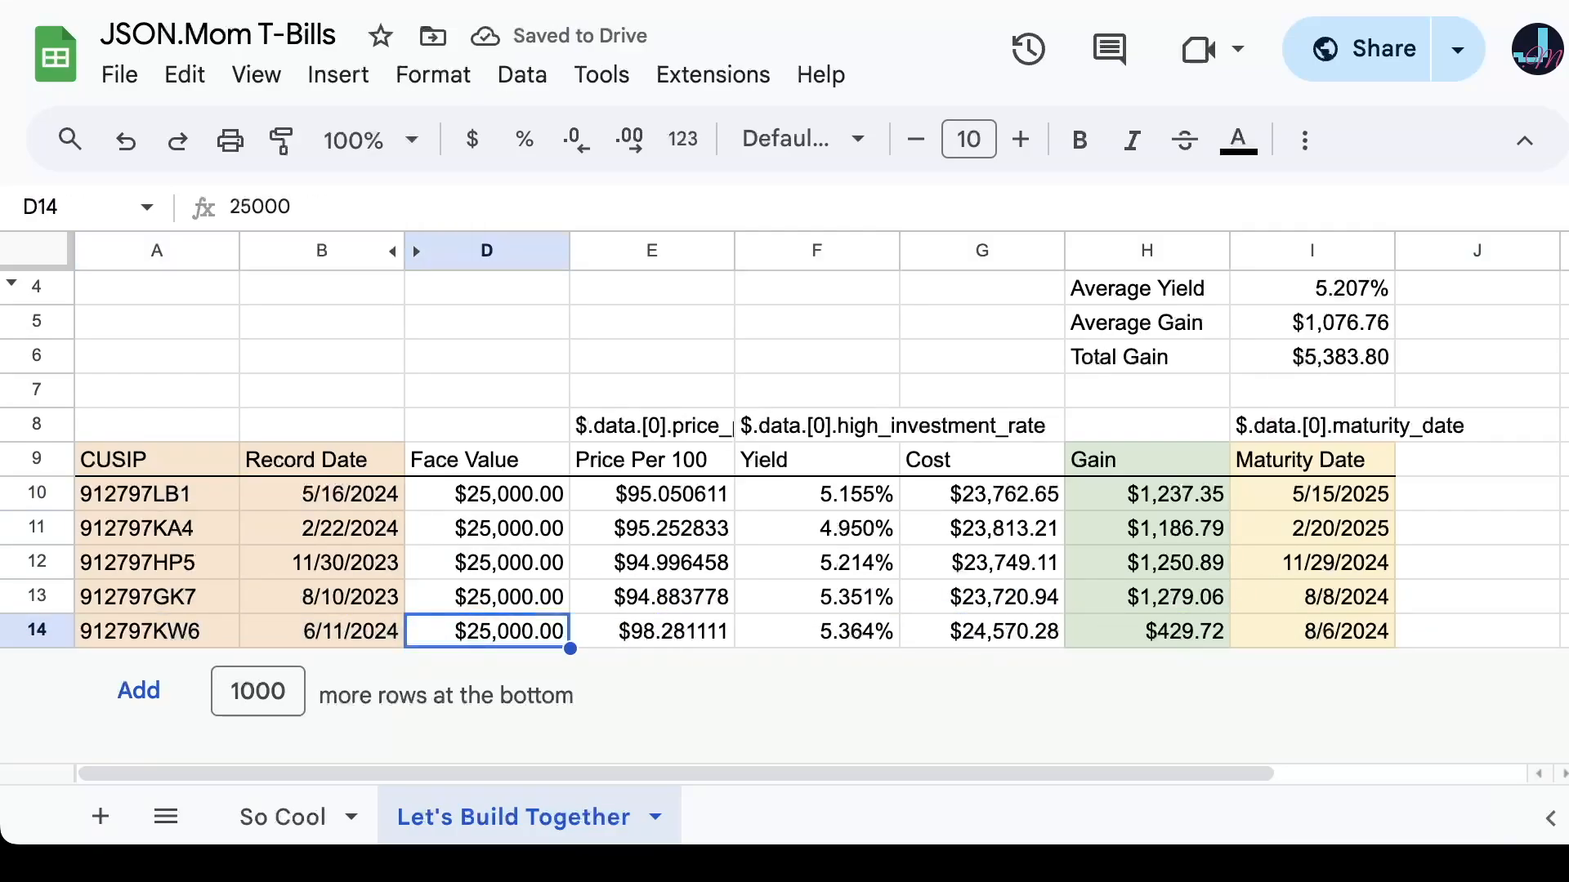
pyautogui.write('5000')
pyautogui.press('Return')
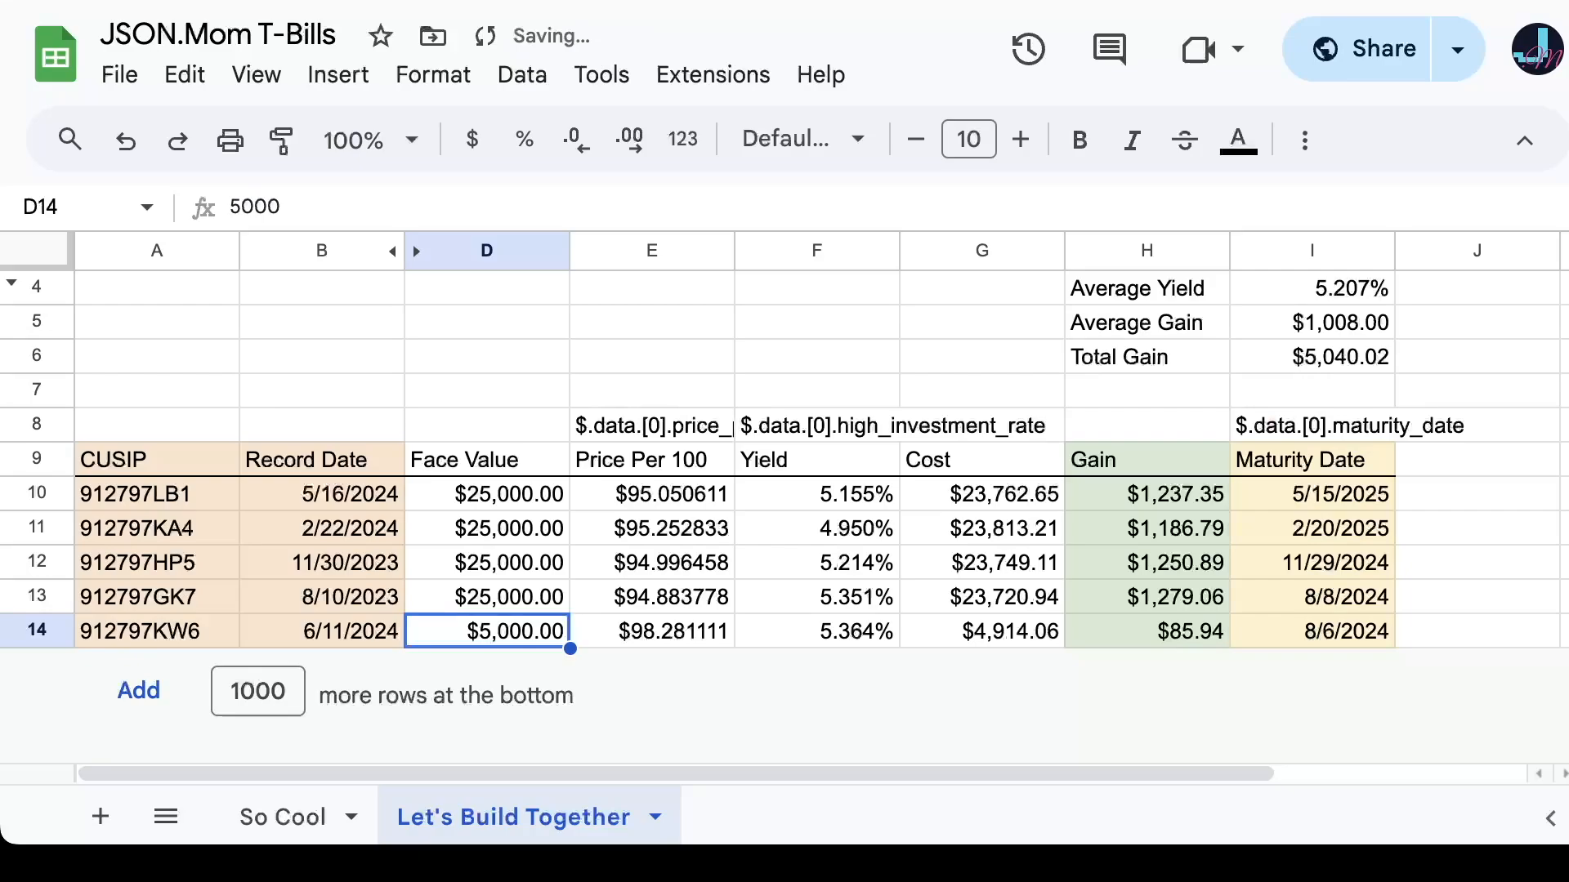